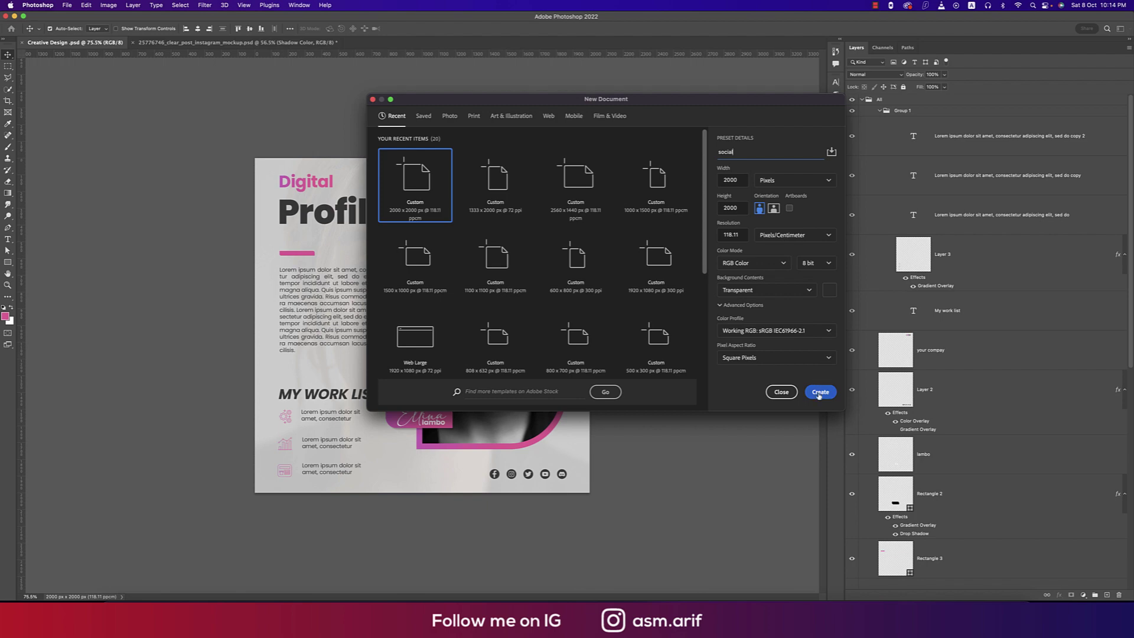
- Create the square social document and fill its background with a #d3d3d3 Solid Color layer
left_click(819, 391)
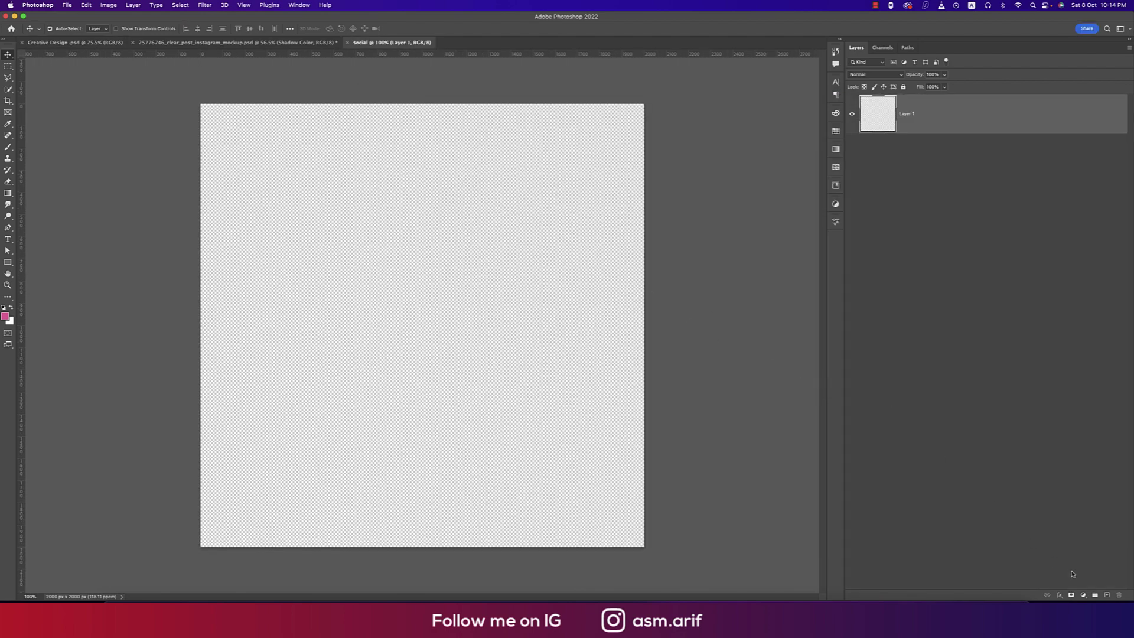
left_click(1083, 595)
left_click(1093, 395)
left_click_drag(636, 317, 630, 317)
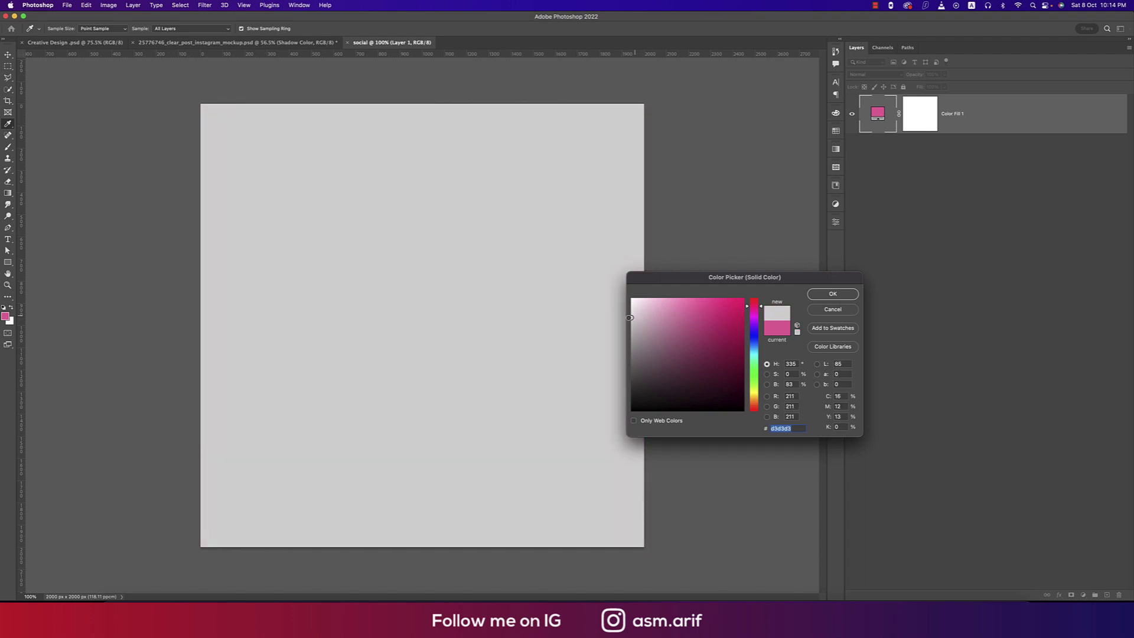
left_click(777, 429)
left_click(832, 294)
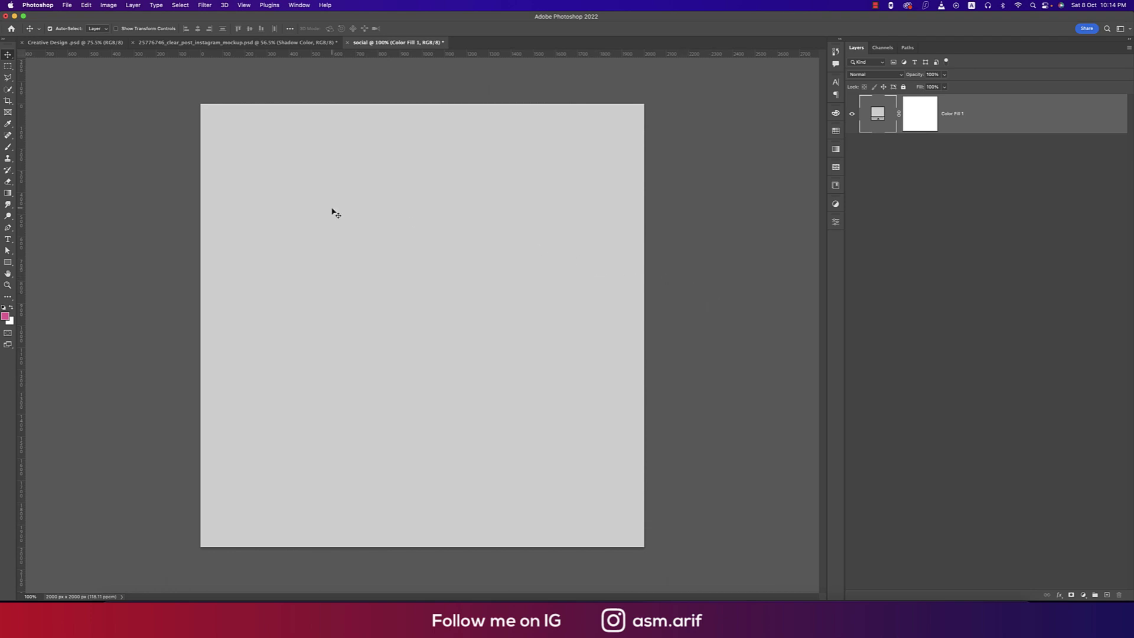
- Draw a tall rectangle on the right half of the canvas with the Rectangle tool
right_click(7, 262)
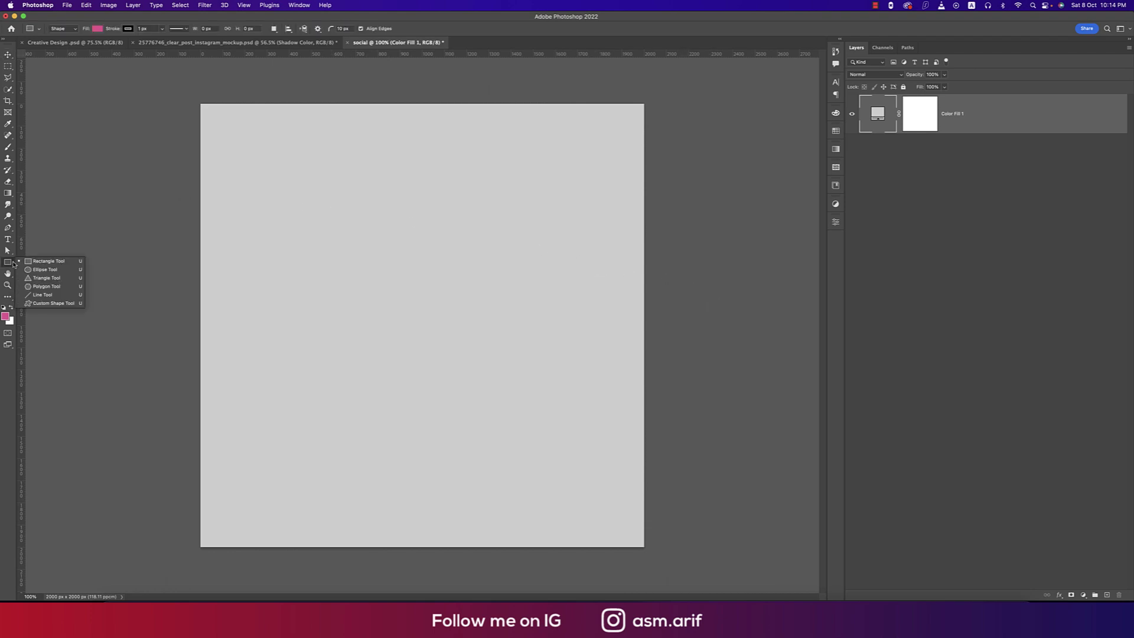
left_click(44, 260)
left_click(99, 271)
key("Escape")
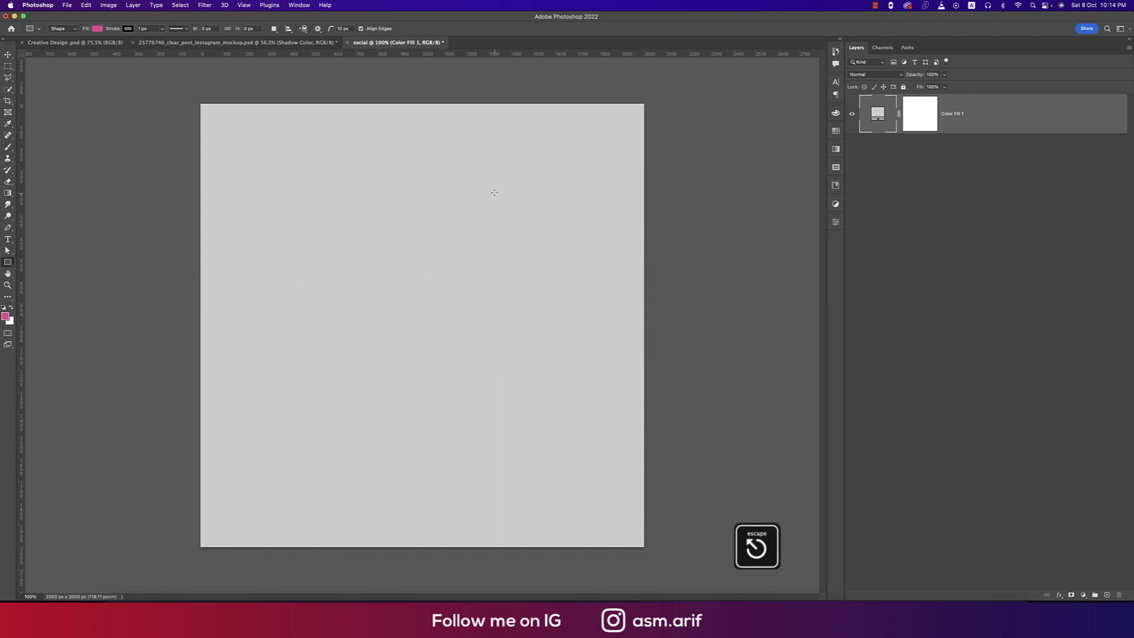
left_click_drag(437, 171, 609, 463)
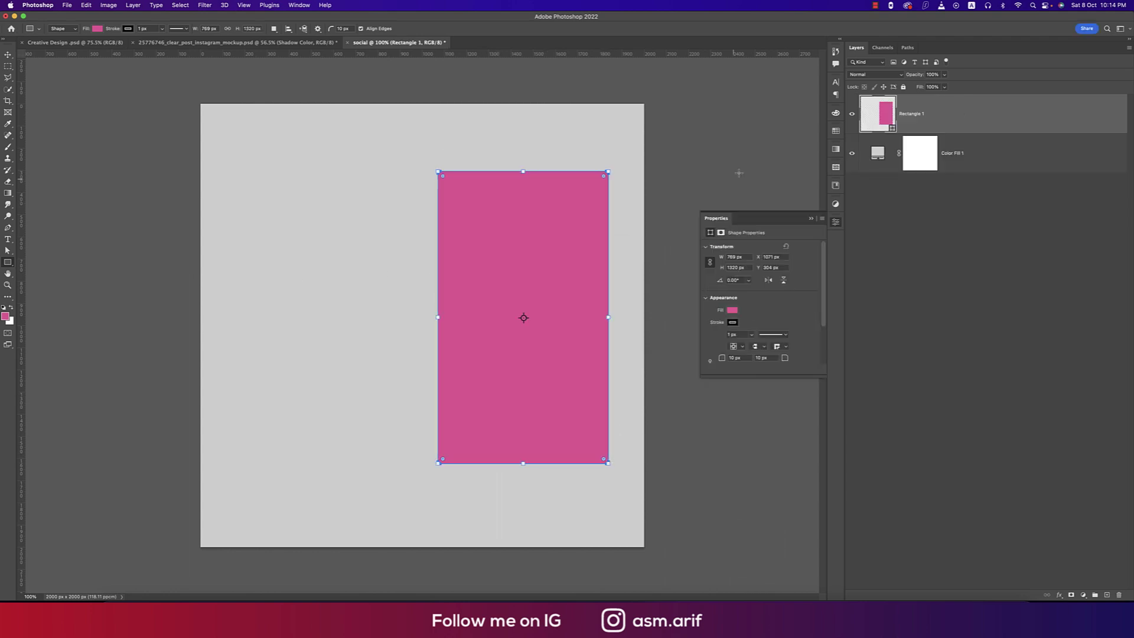
- Set the rectangle's fill to none and its outline width to 30 px
left_click(732, 311)
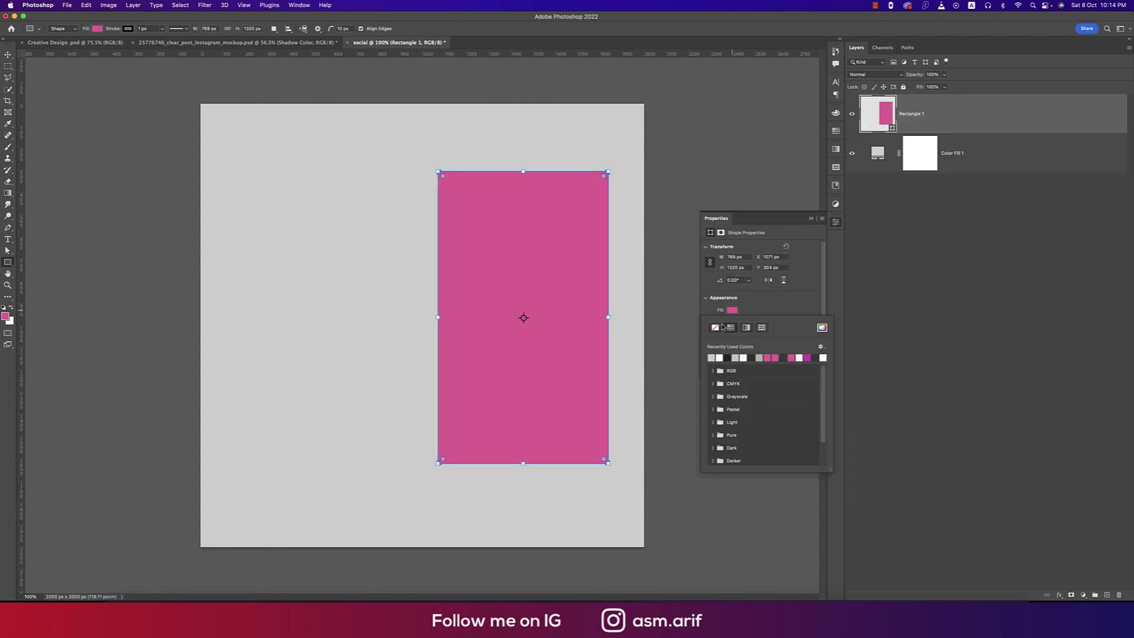
left_click(715, 327)
left_click(749, 312)
left_click(732, 323)
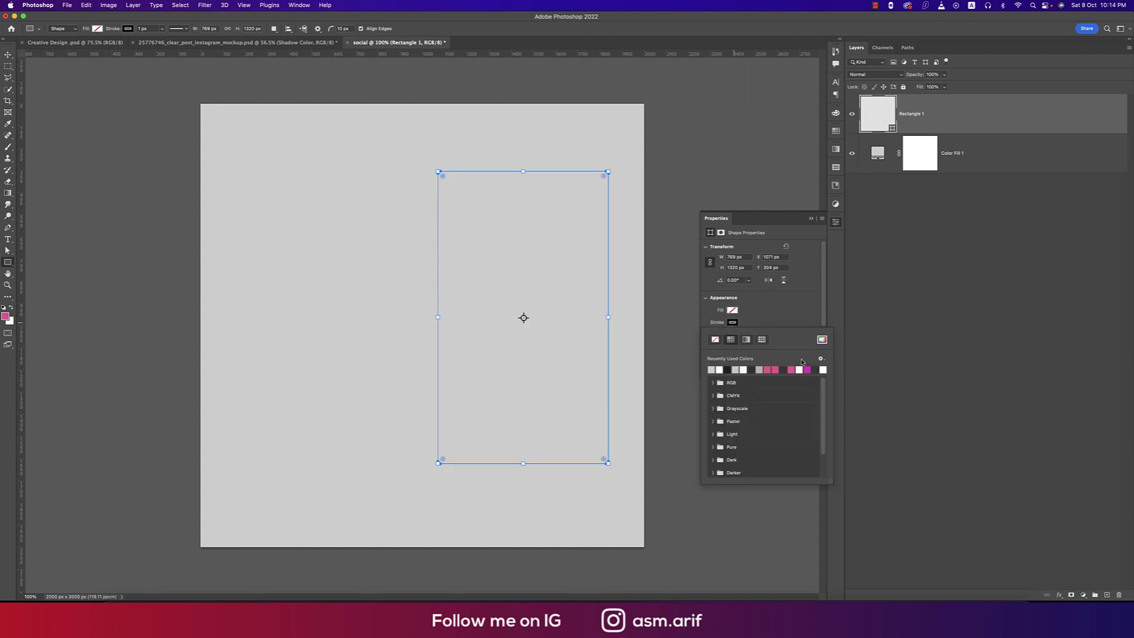
left_click(784, 320)
scroll(742, 348, "down", 2)
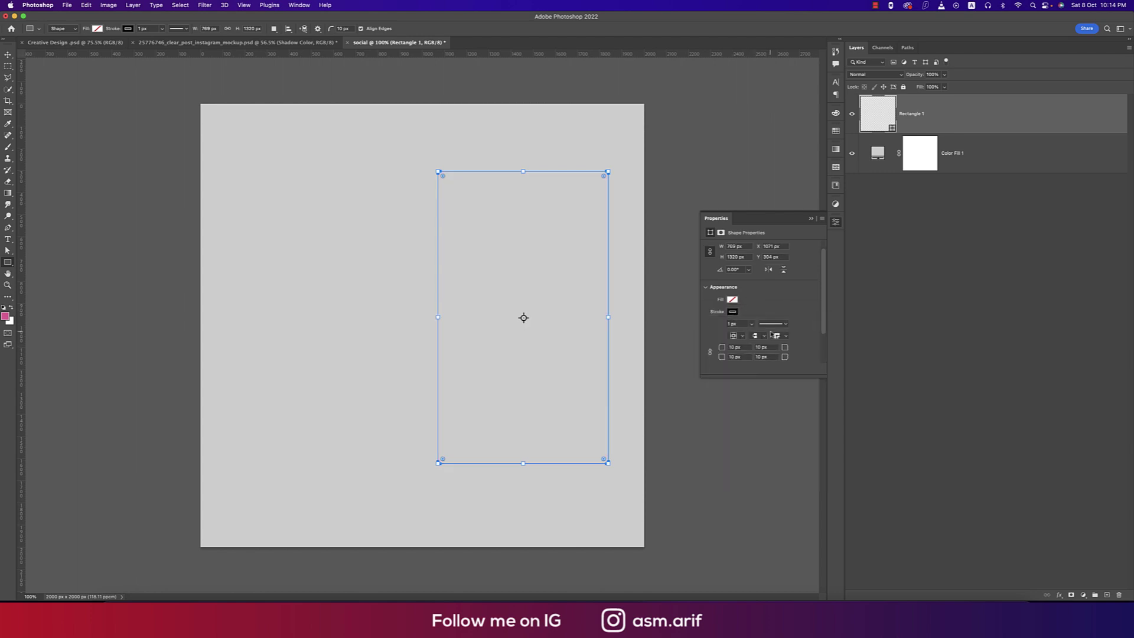
left_click(744, 326)
left_click_drag(752, 325, 757, 326)
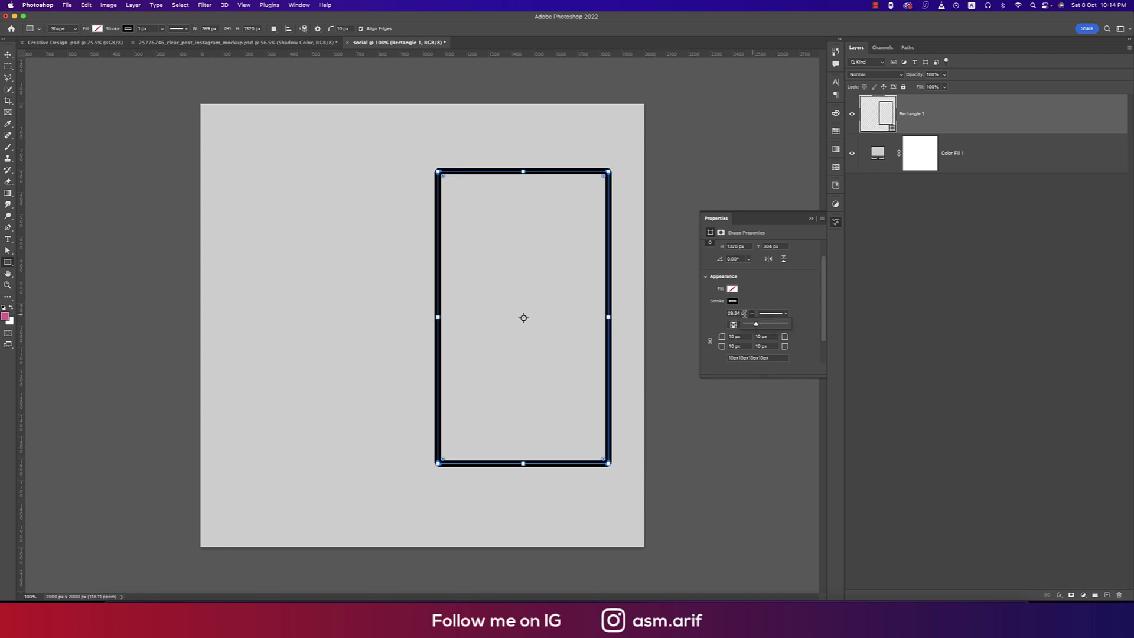
left_click(730, 313)
type("30")
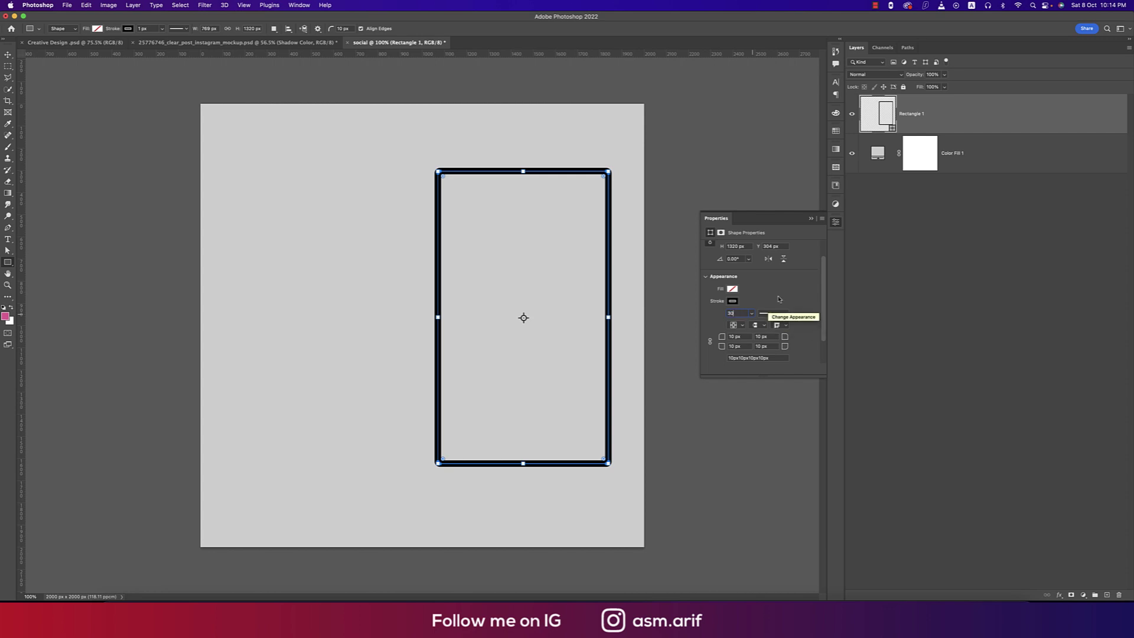
left_click(762, 336)
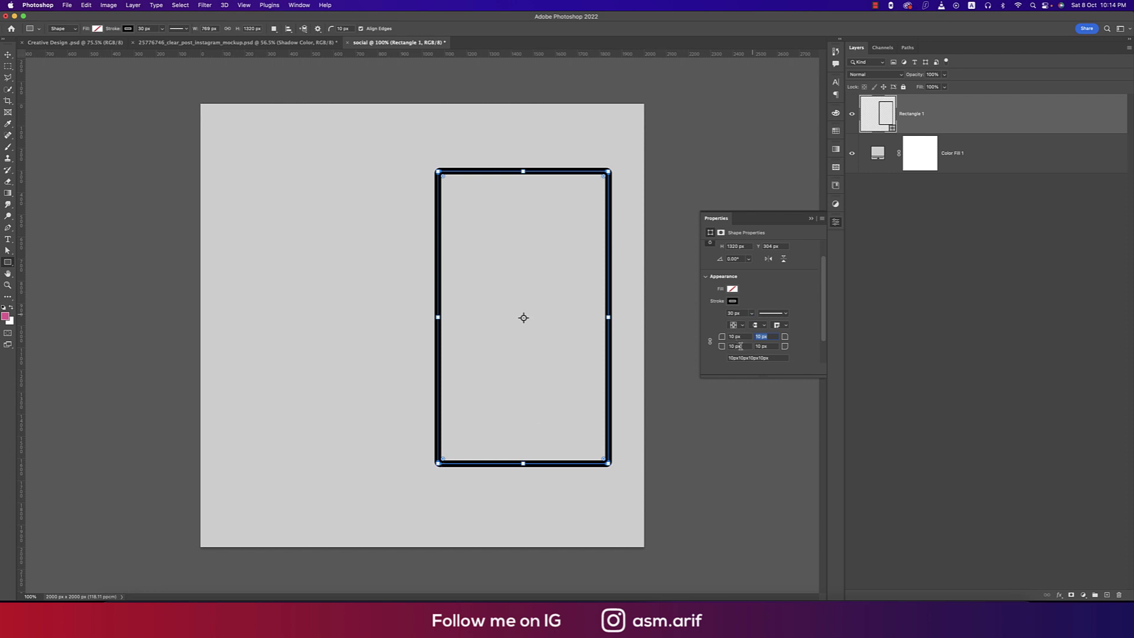
- Round the top-right and bottom-left corners to 150 px
type("100")
key("Return")
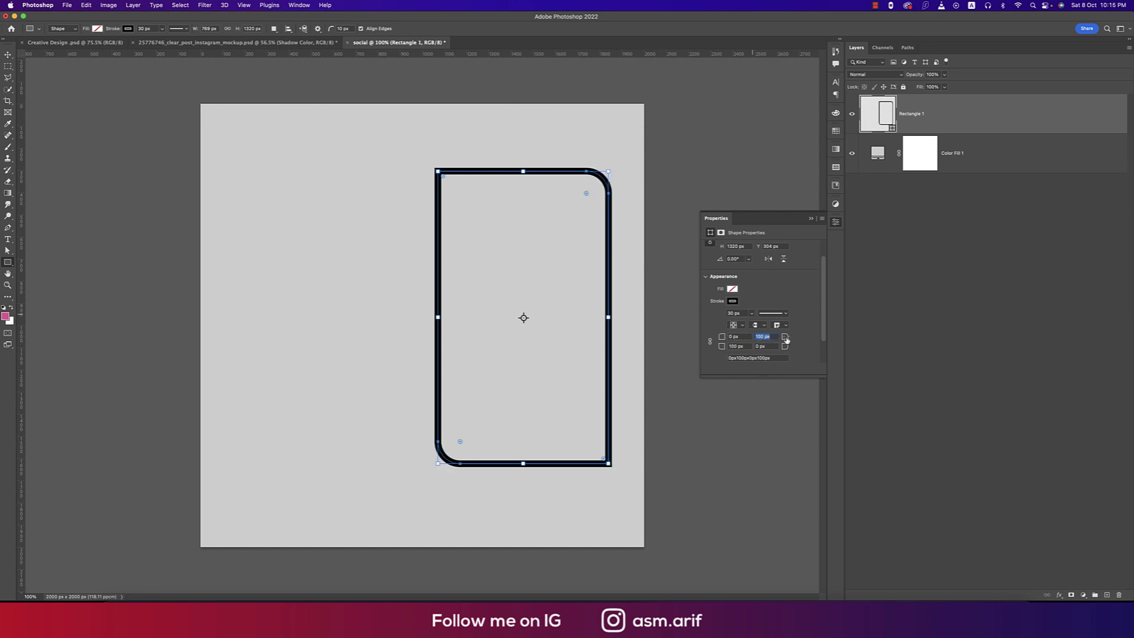
left_click_drag(786, 340, 817, 344)
type("150")
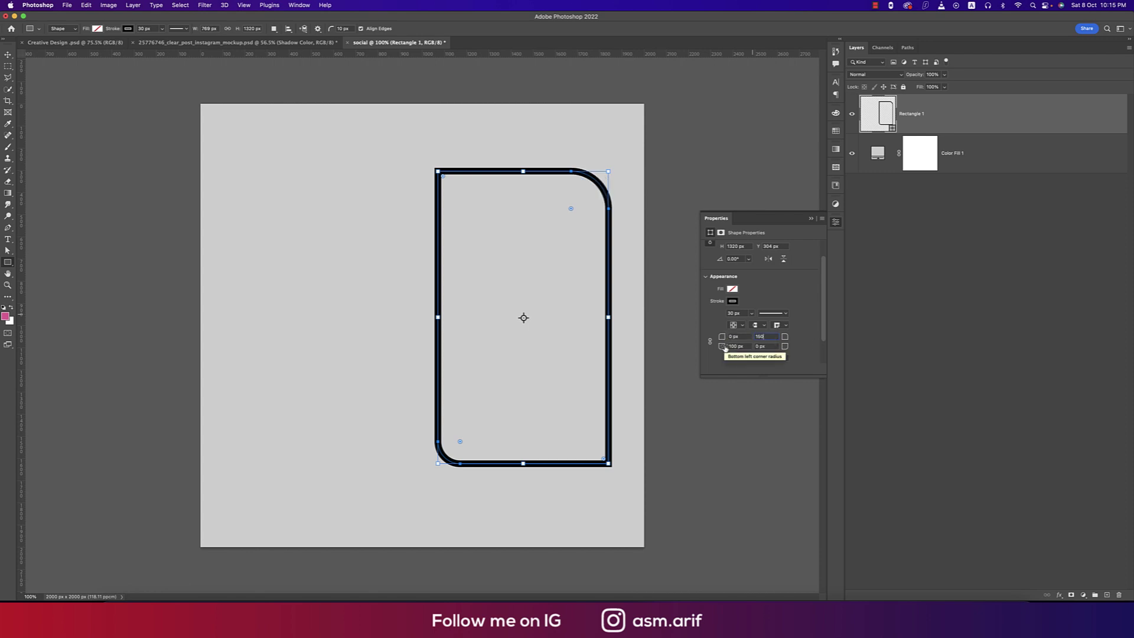
key("Tab")
type("1")
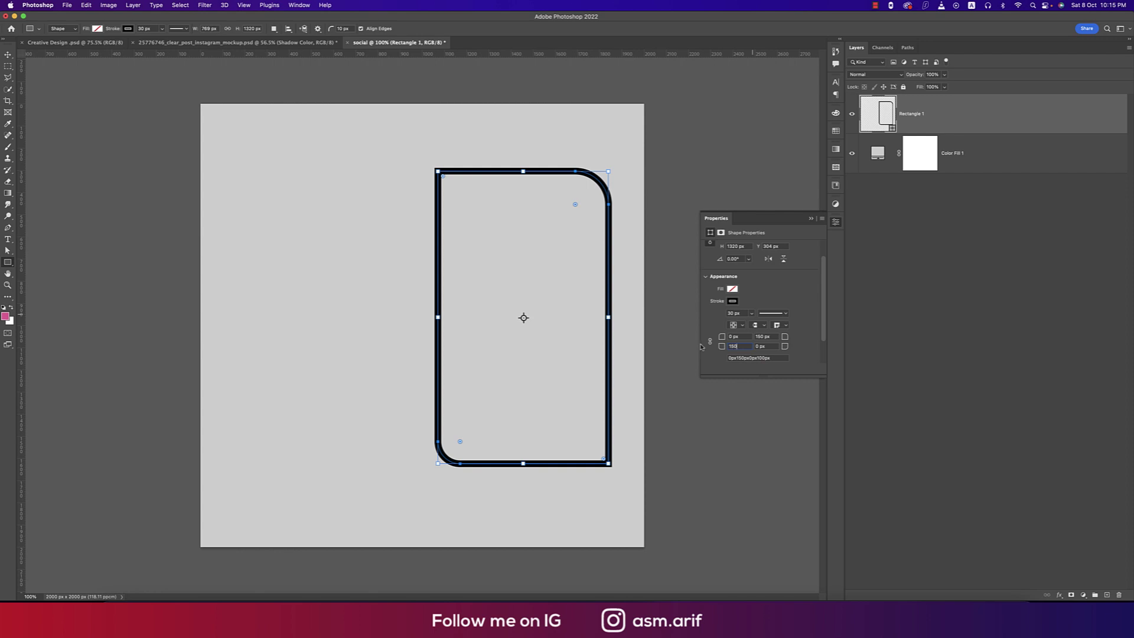
type("50")
key("Return")
left_click(811, 218)
- Rasterize Rectangle 1 and add a Gradient Overlay layer style to it
right_click(945, 117)
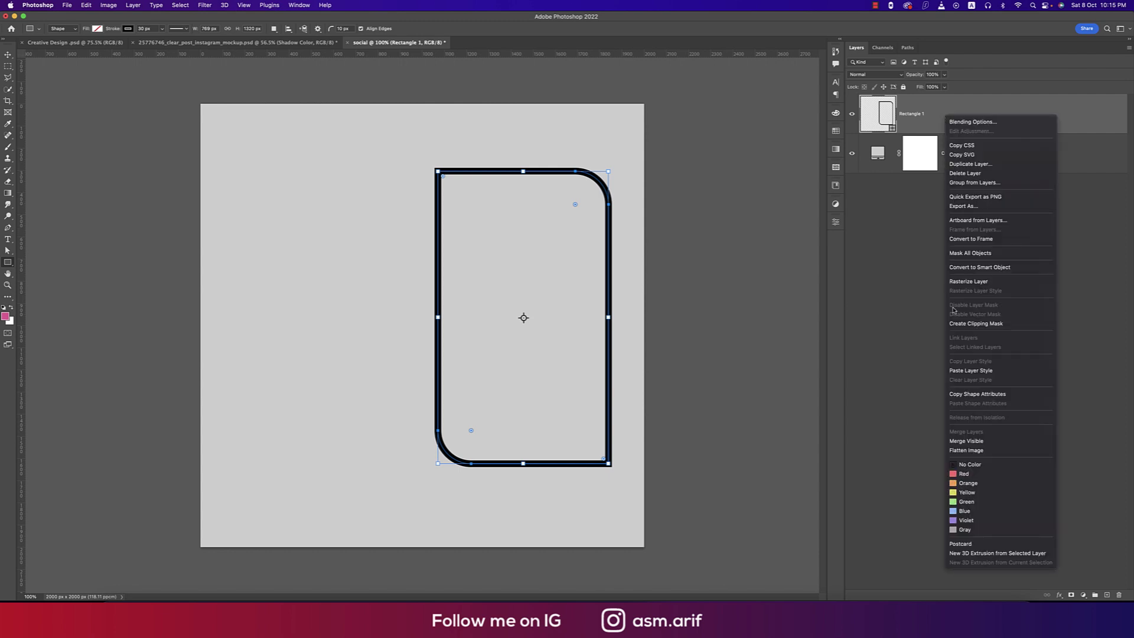
left_click(964, 282)
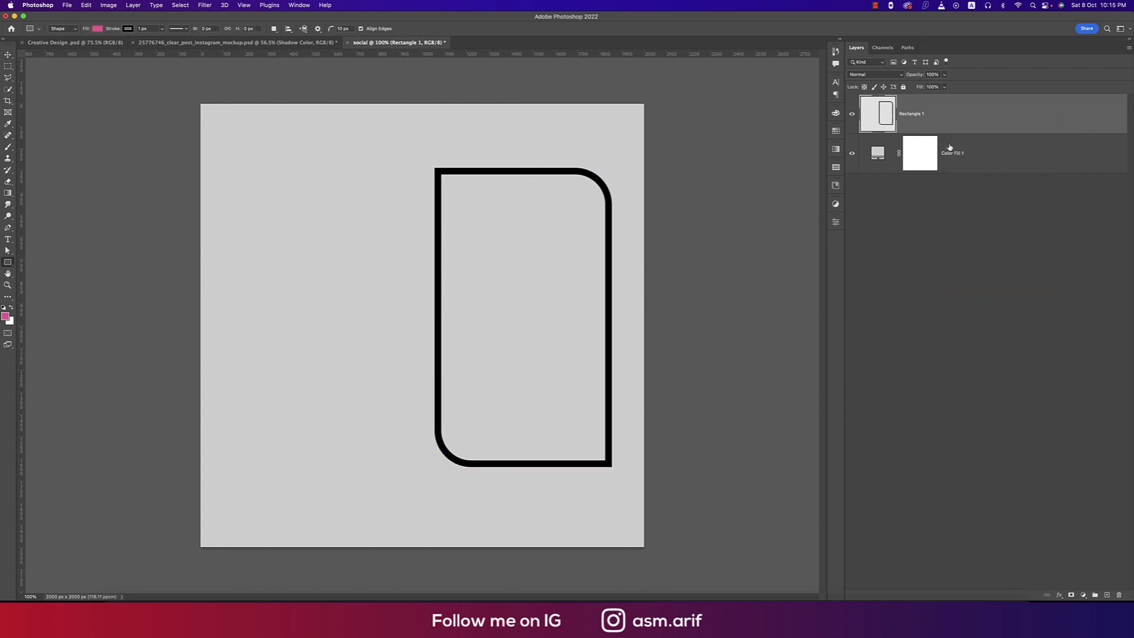
right_click(974, 113)
left_click(1004, 119)
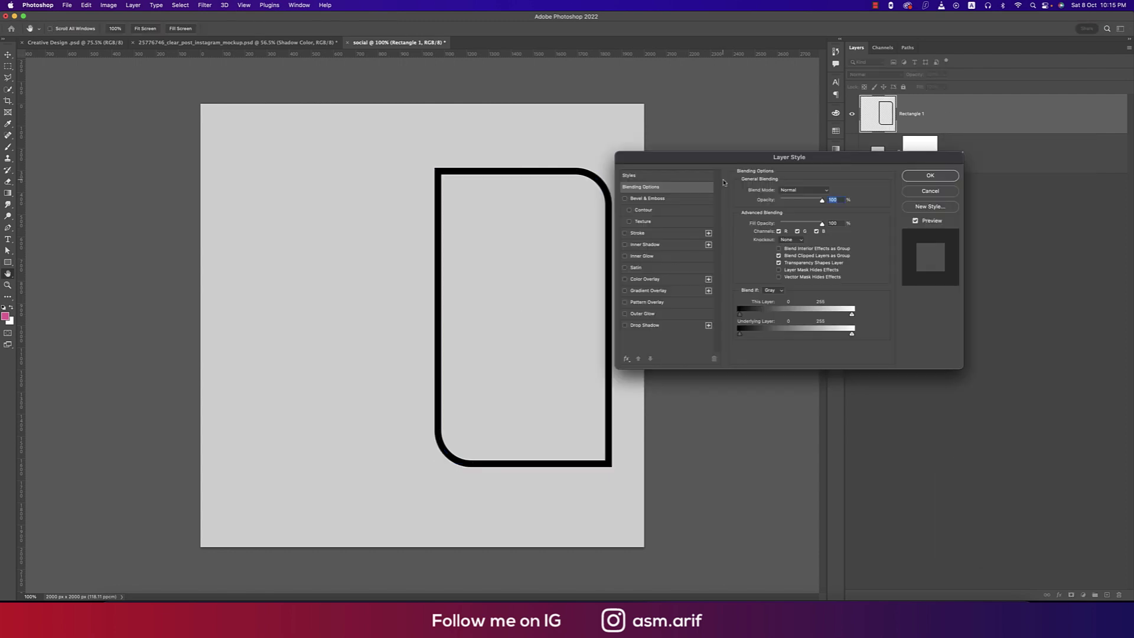
left_click(625, 291)
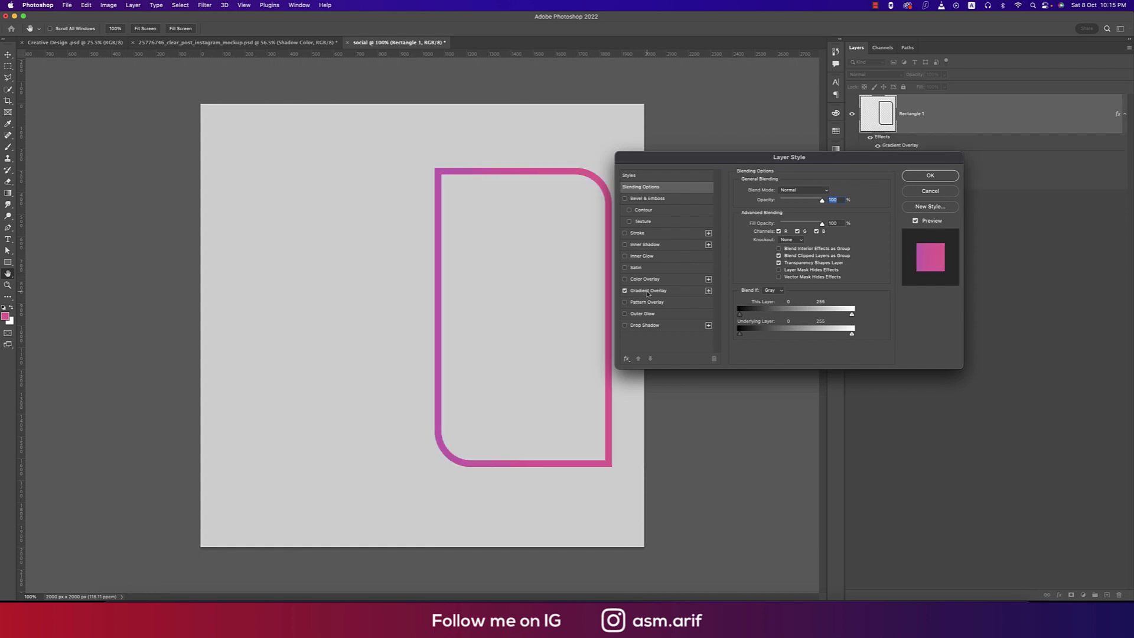
left_click(648, 292)
- Apply the magenta-pink preset from the Pinks gradients to the frame's overlay
left_click(817, 211)
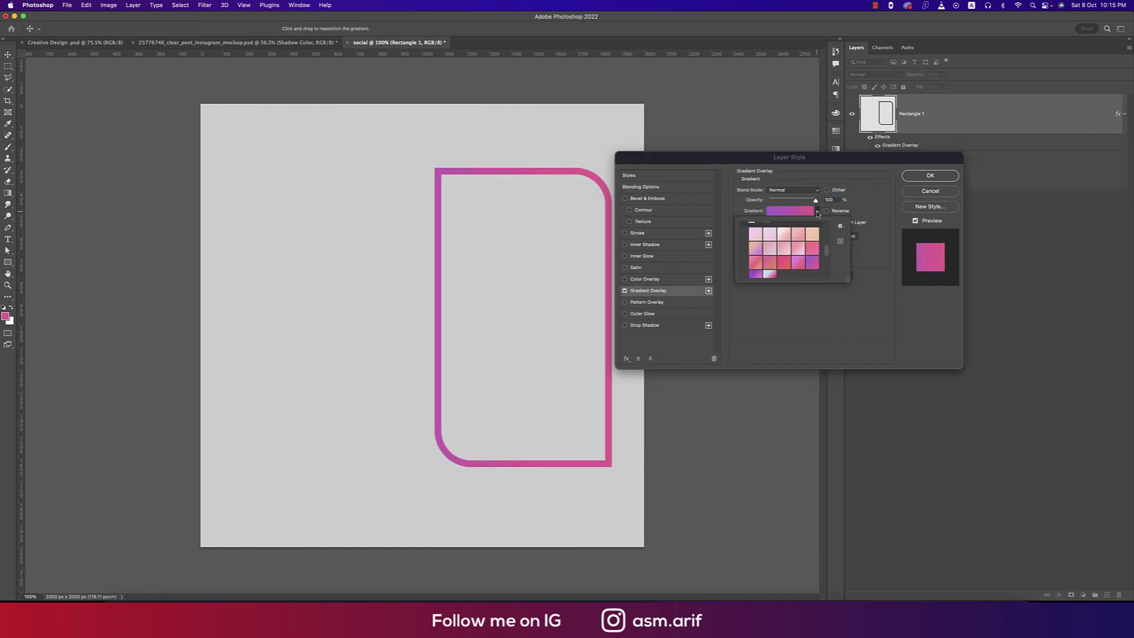
scroll(758, 251, "up", 1)
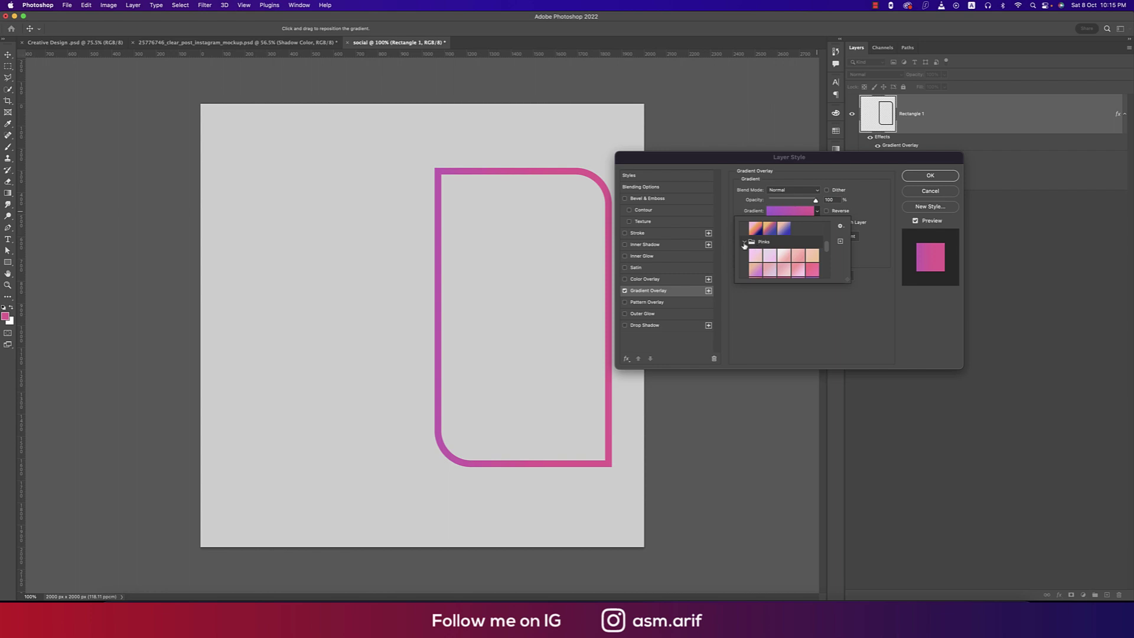
left_click(744, 241)
left_click(744, 241)
scroll(760, 255, "down", 2)
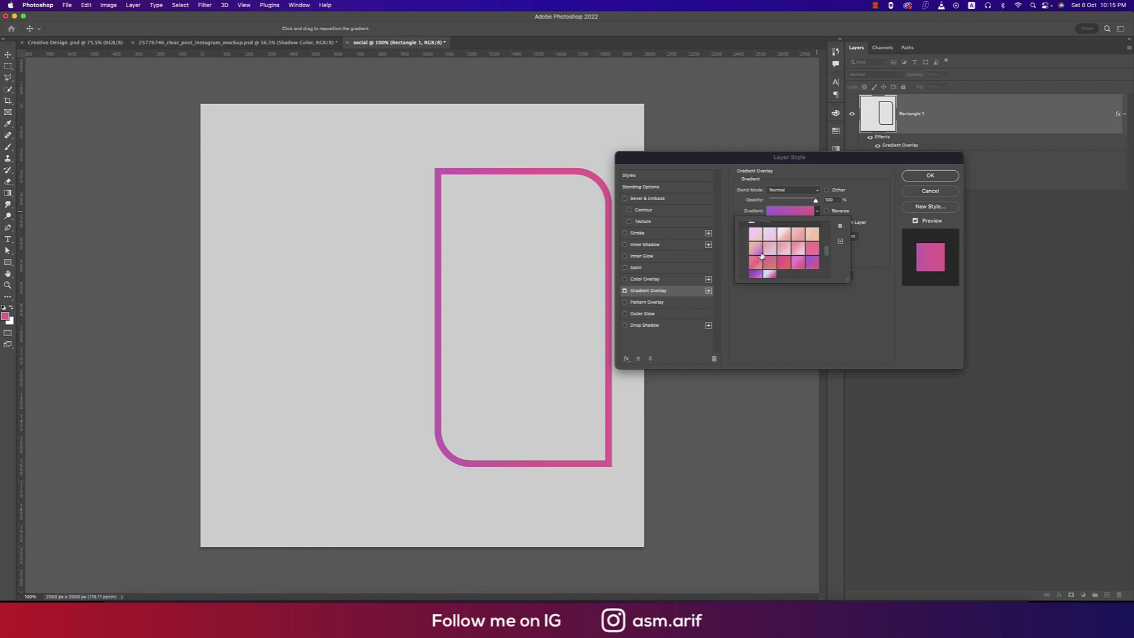
left_click(759, 262)
left_click(786, 264)
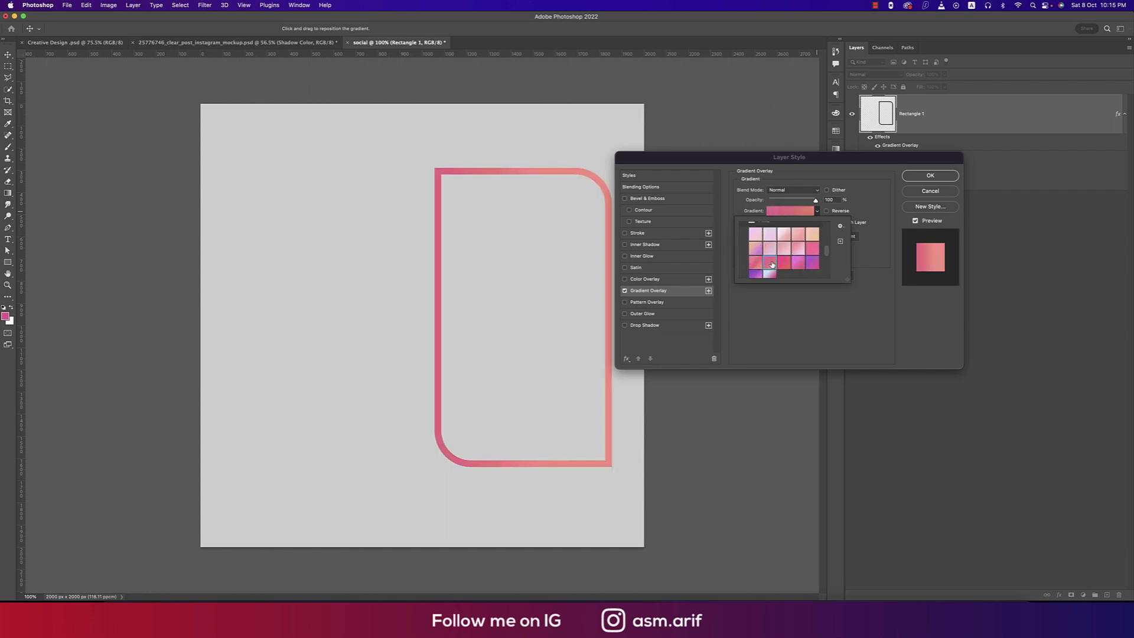
left_click(800, 263)
key("Return")
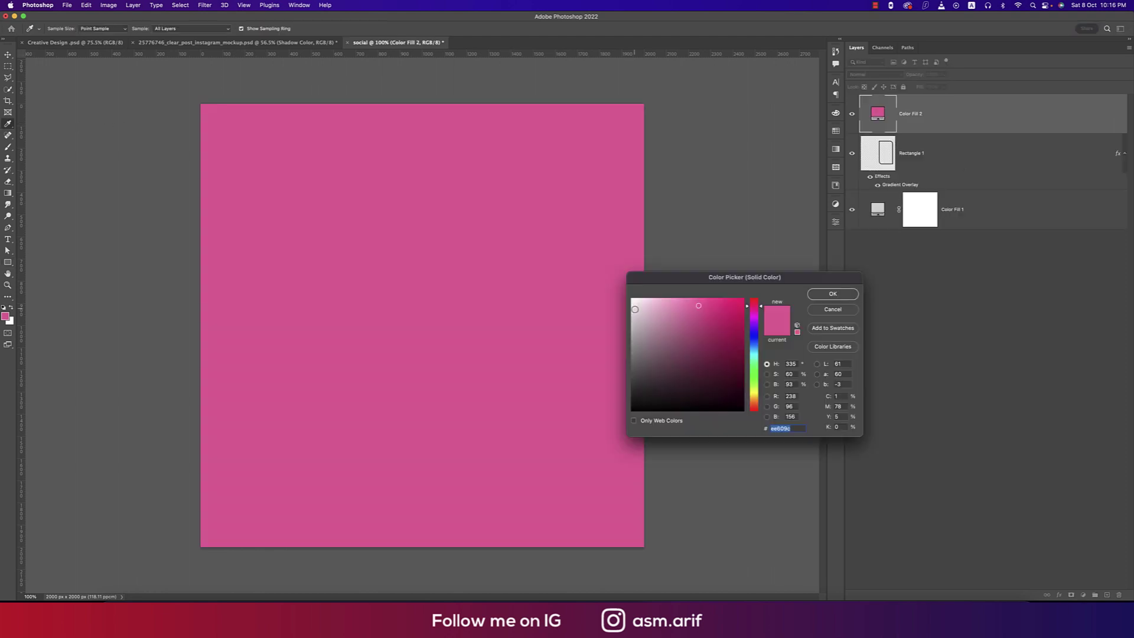
- Add a #dddddd fill layer, load the frame shape as a selection, and rasterize the fill
left_click(630, 313)
left_click(817, 294)
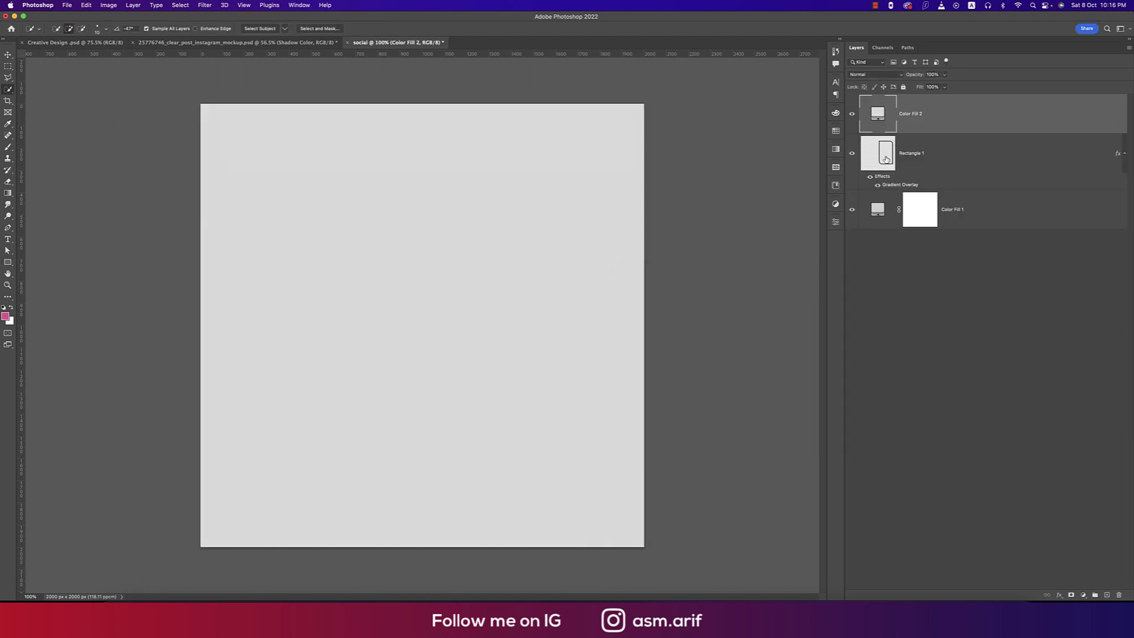
left_click(850, 114)
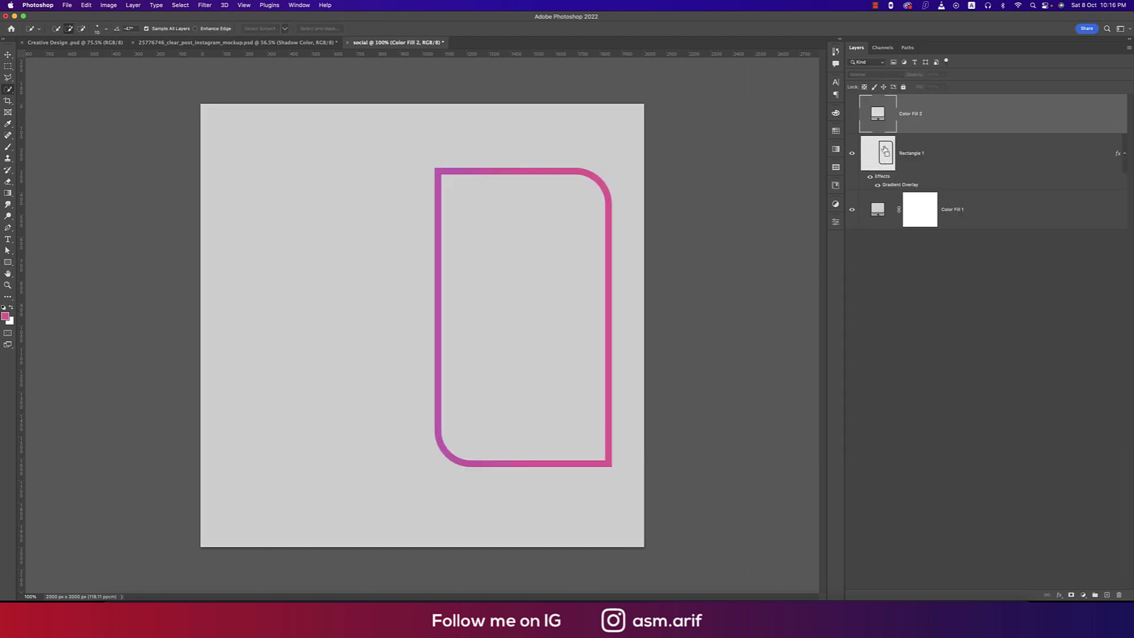
left_click(885, 150, "super")
left_click(851, 114)
right_click(912, 116)
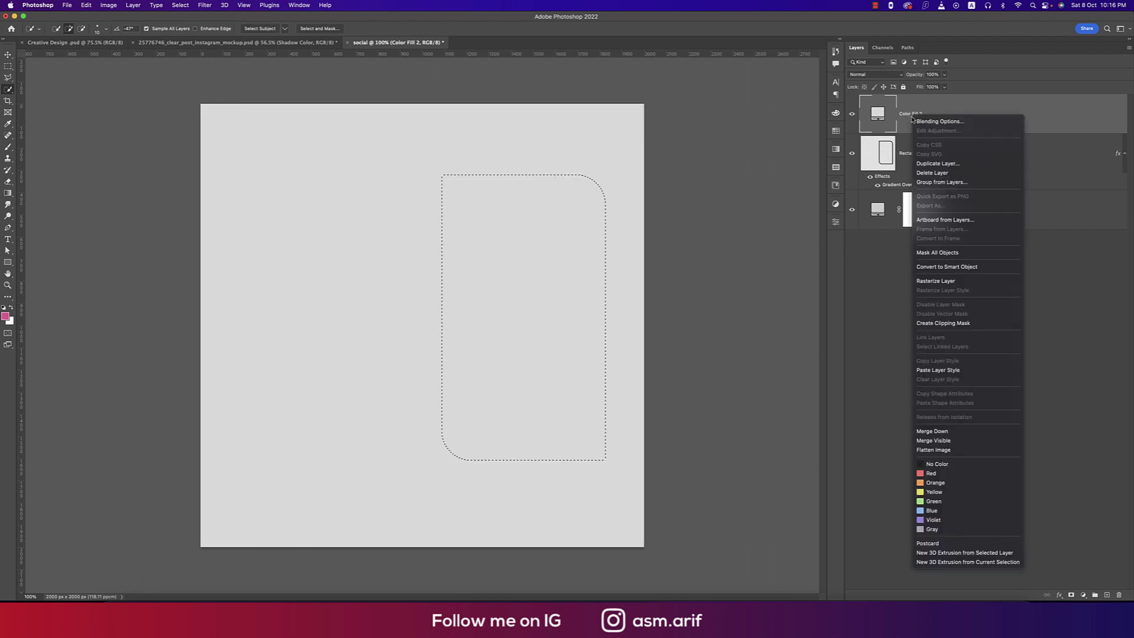
left_click(938, 281)
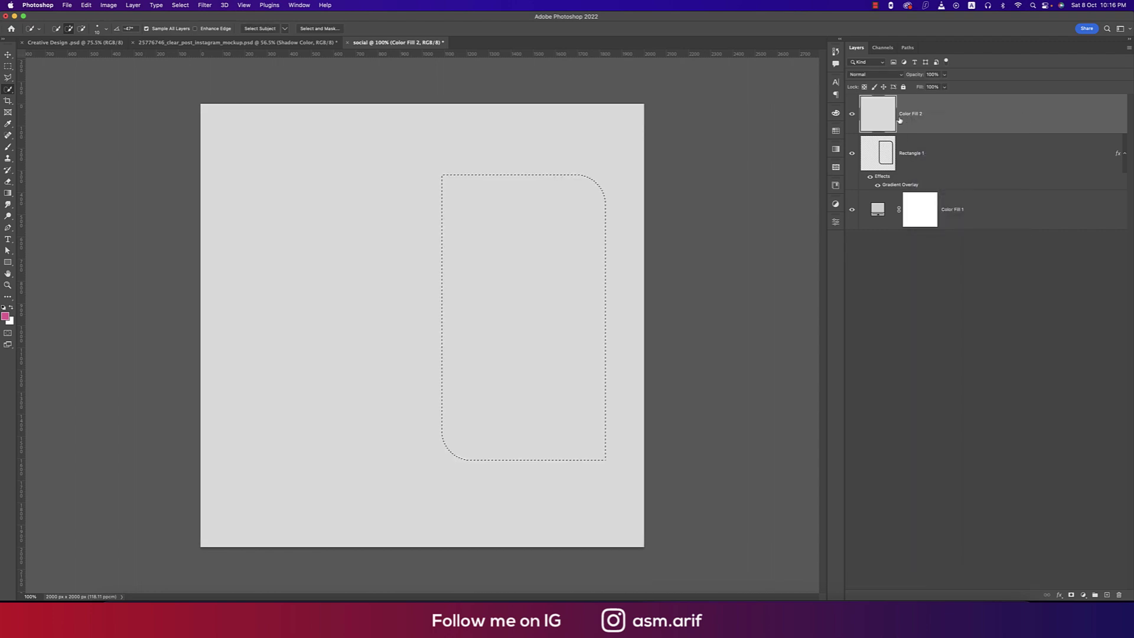
- Copy the selected grey area to Layer 1, delete the fill, and open Layer 1 as a smart object
key("super+j")
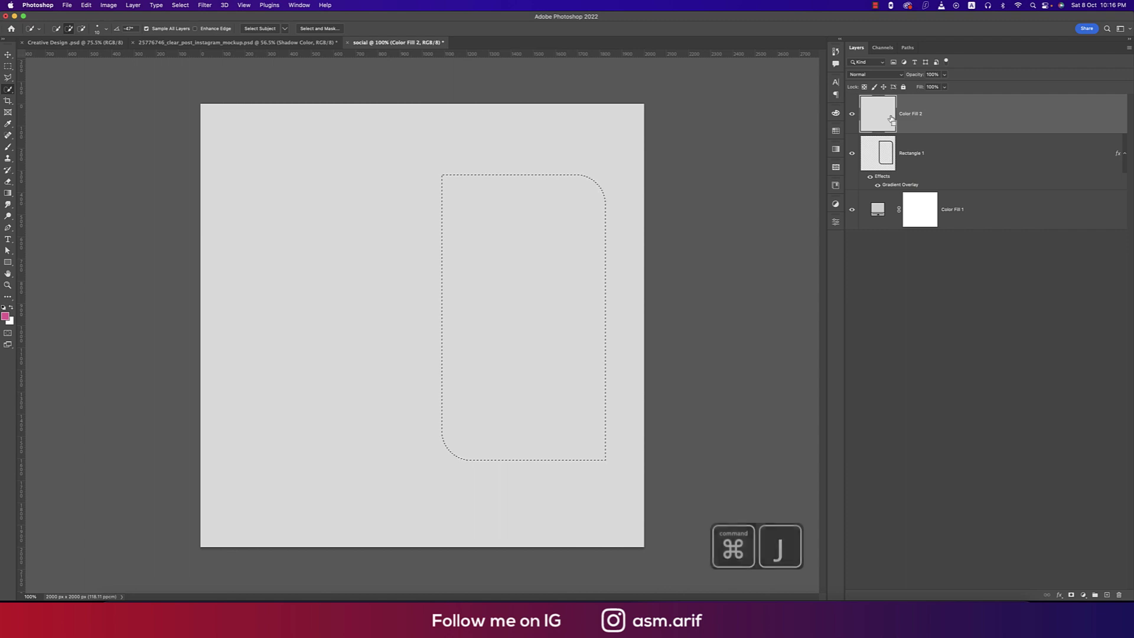
left_click(915, 150)
key("Delete")
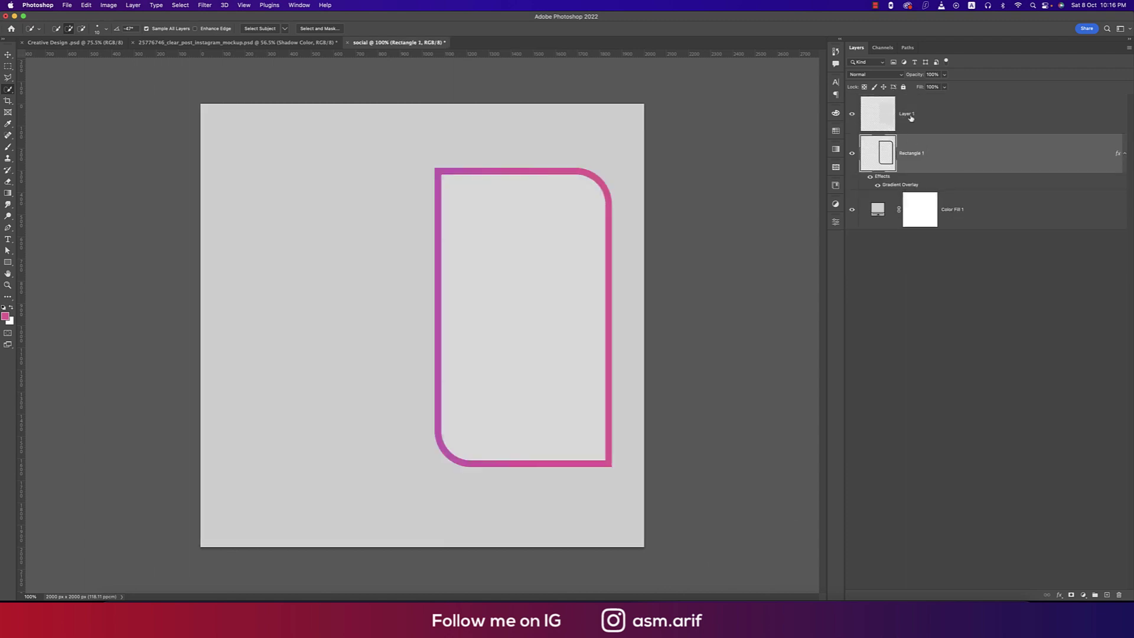
left_click(914, 115)
right_click(915, 117)
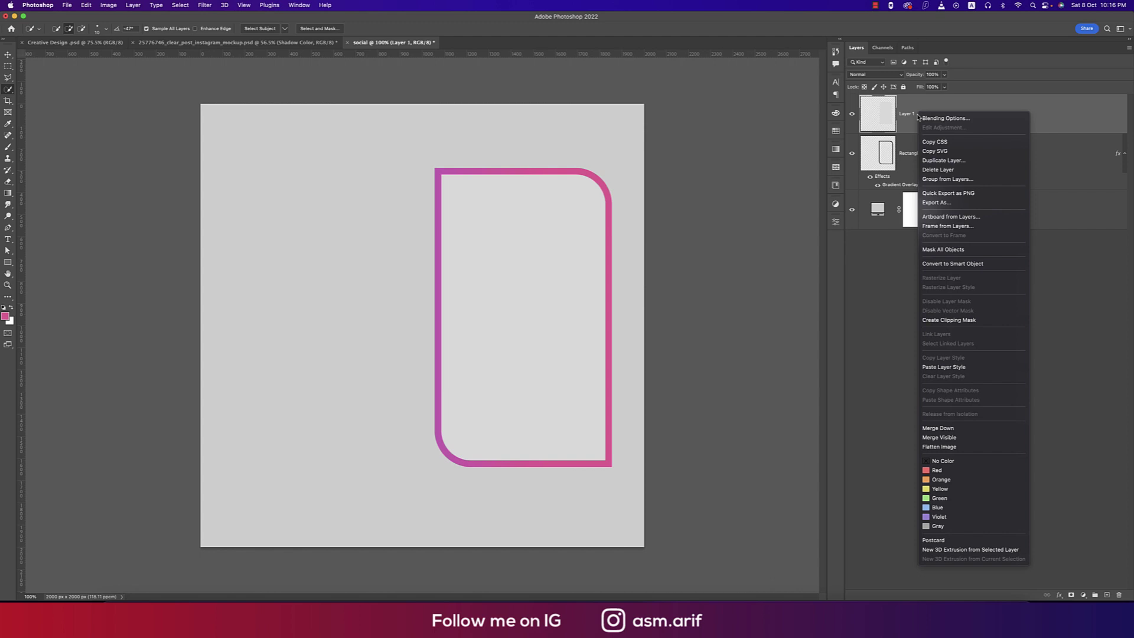
left_click(950, 264)
double_click(891, 132)
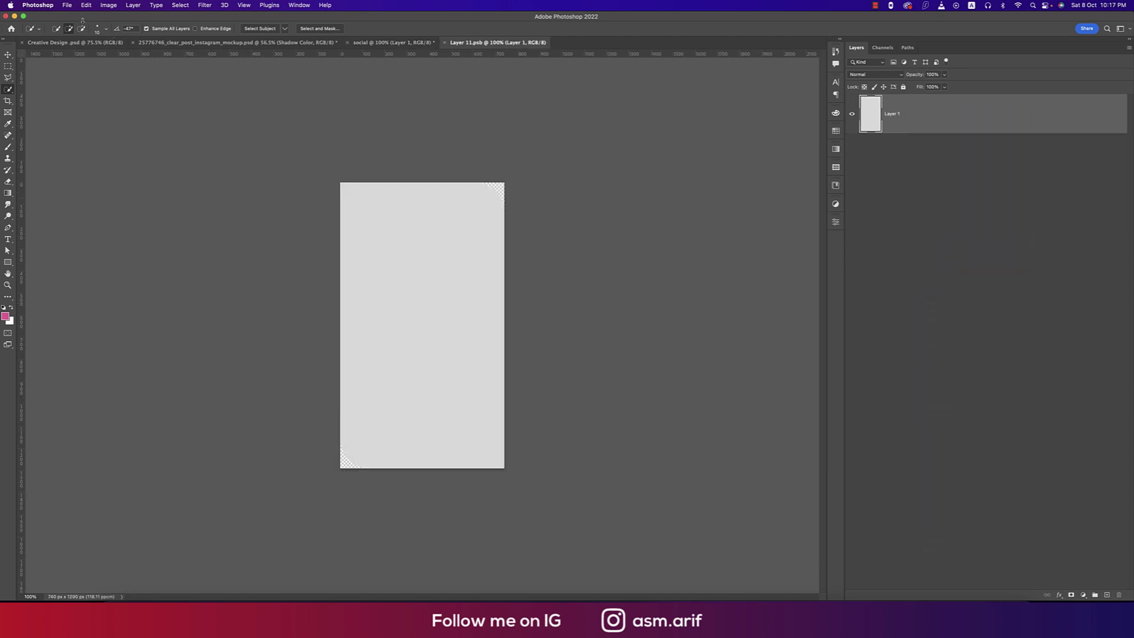
- Place the woman's portrait JPEG as an embedded image
left_click(67, 4)
left_click(95, 167)
scroll(723, 323, "down", 1)
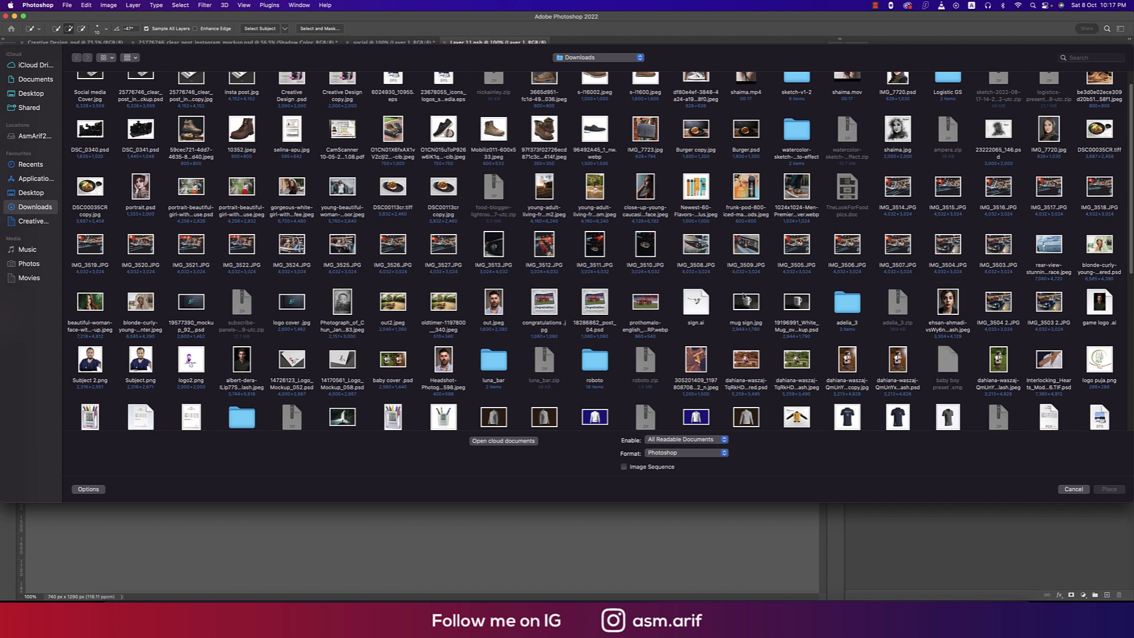
scroll(689, 273, "up", 1)
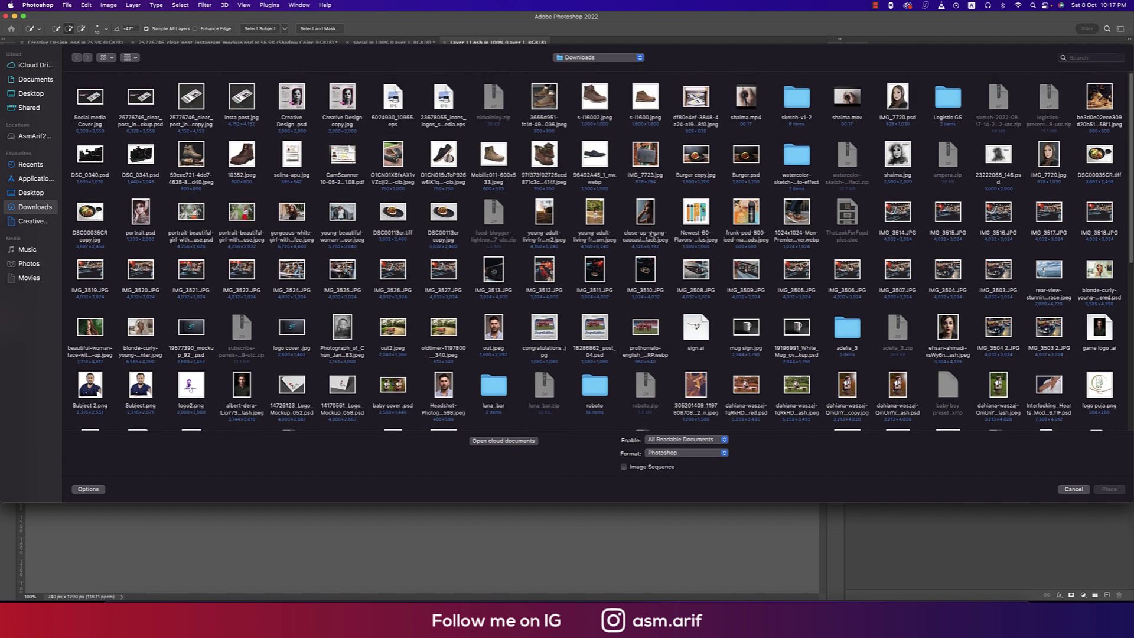
left_click(652, 236)
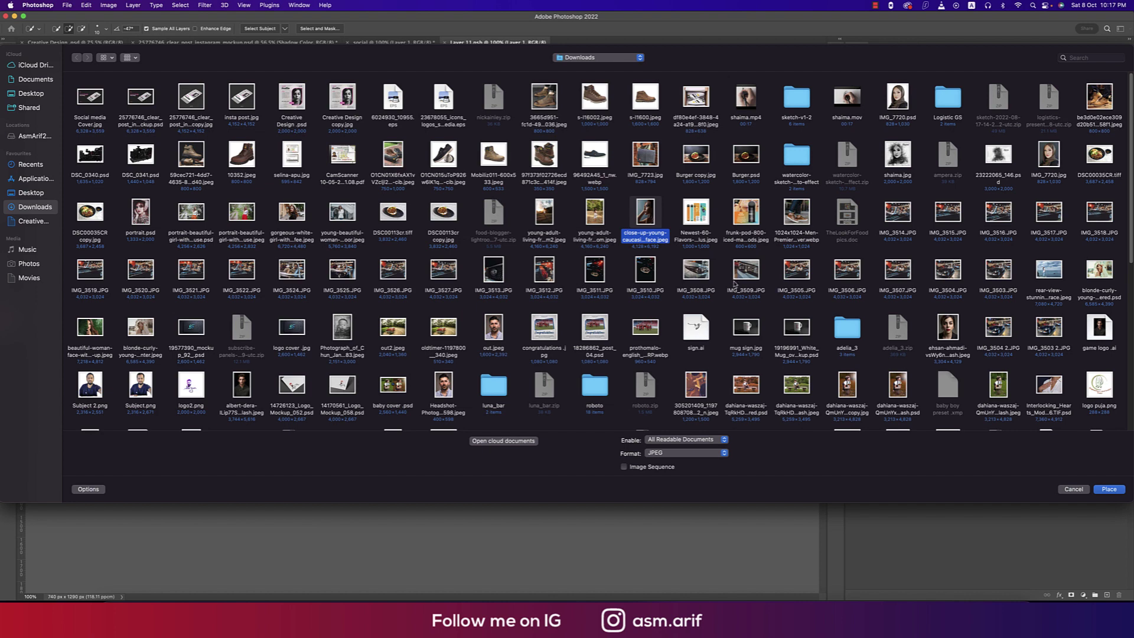
double_click(961, 332)
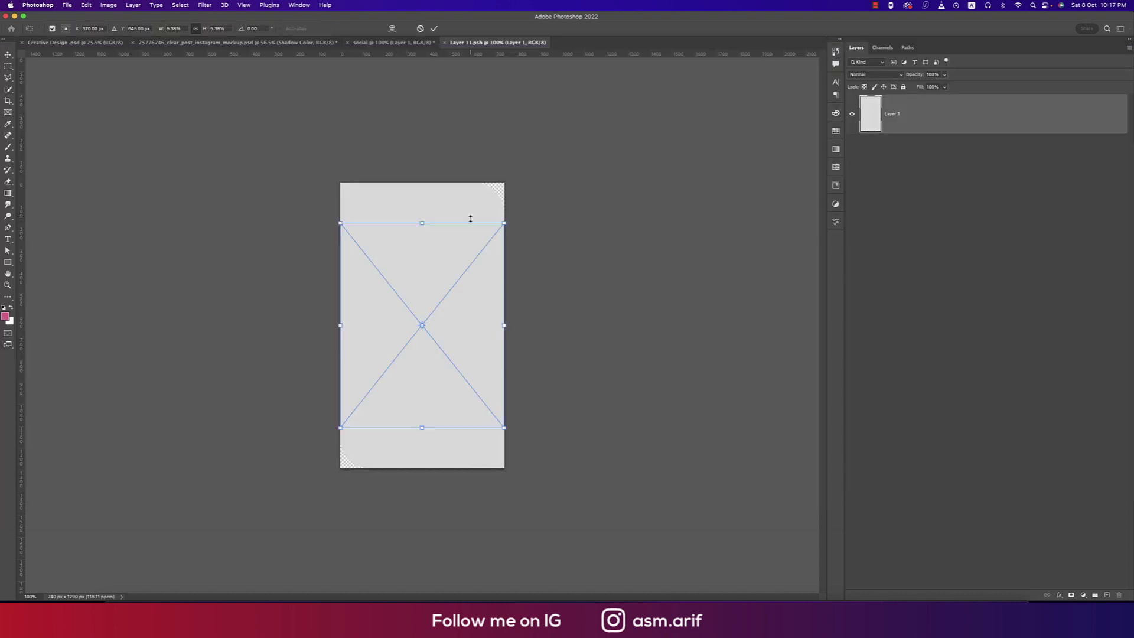
- Stretch the portrait from top and bottom to cover the shape's full height
left_click_drag(423, 224, 422, 182)
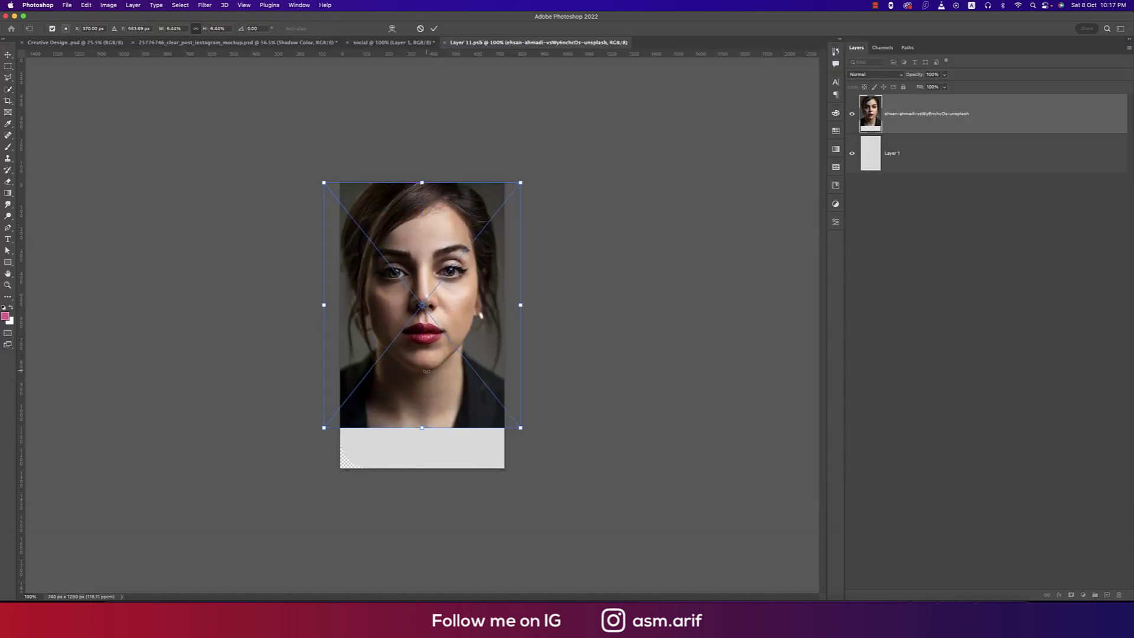
left_click_drag(422, 429, 422, 468)
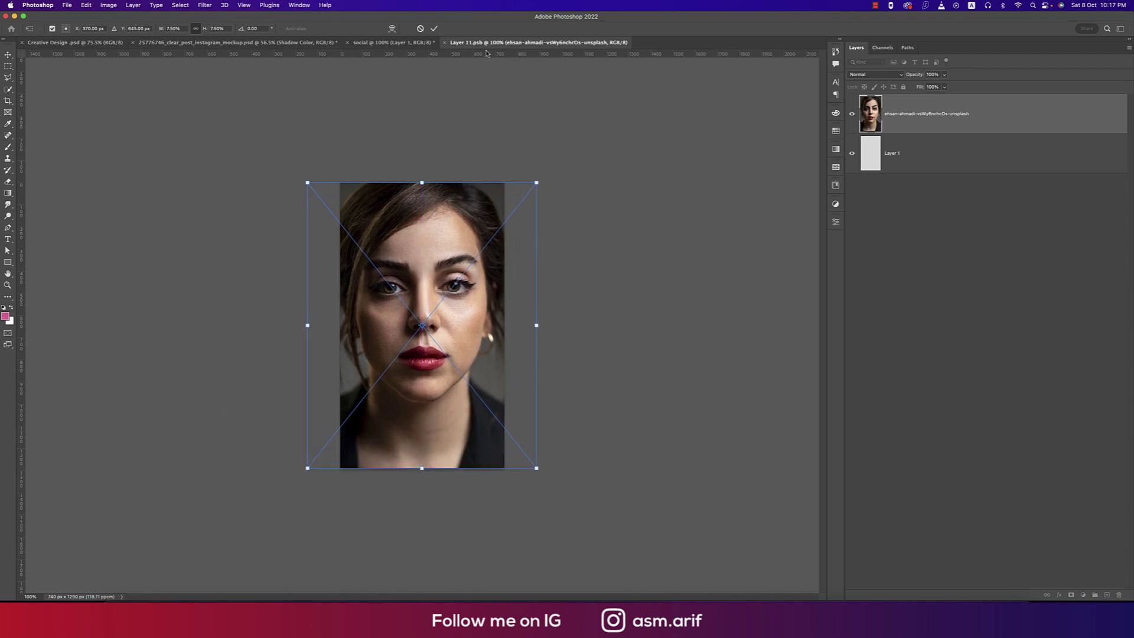
left_click(435, 29)
right_click(972, 124)
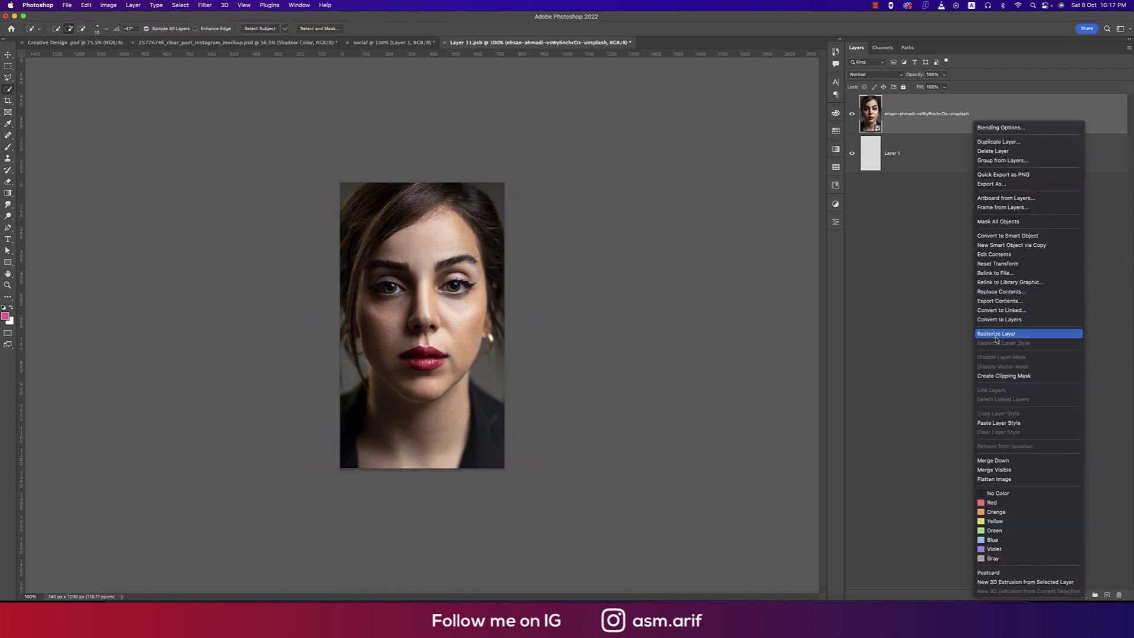
- Clip the portrait to the rounded shape and save the smart object contents
left_click(1004, 376)
key("super+s")
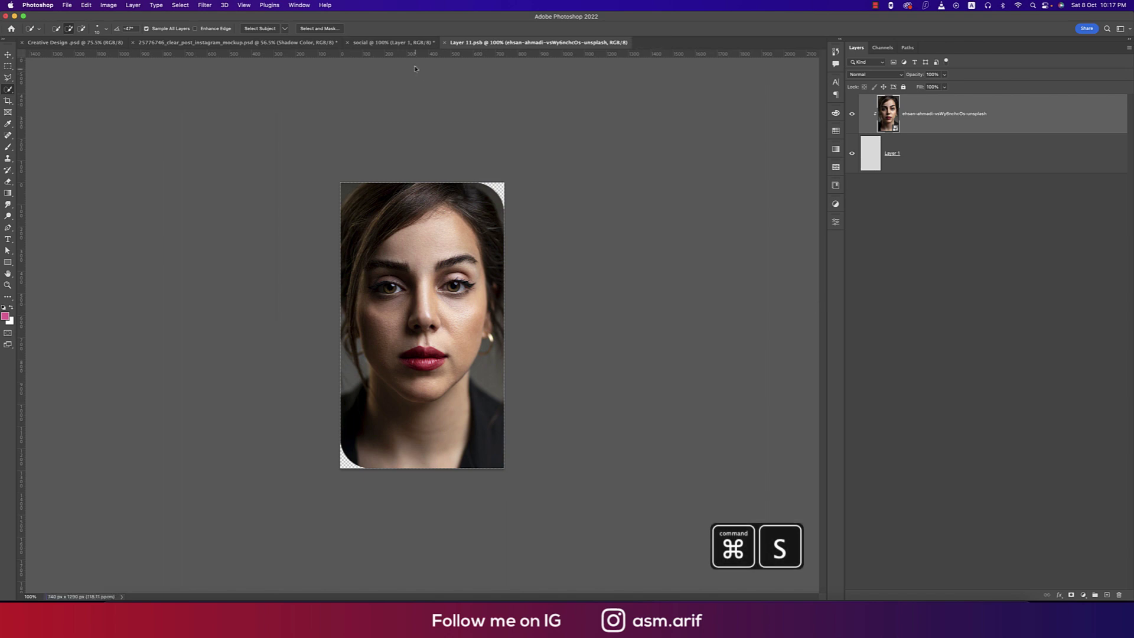
left_click(406, 43)
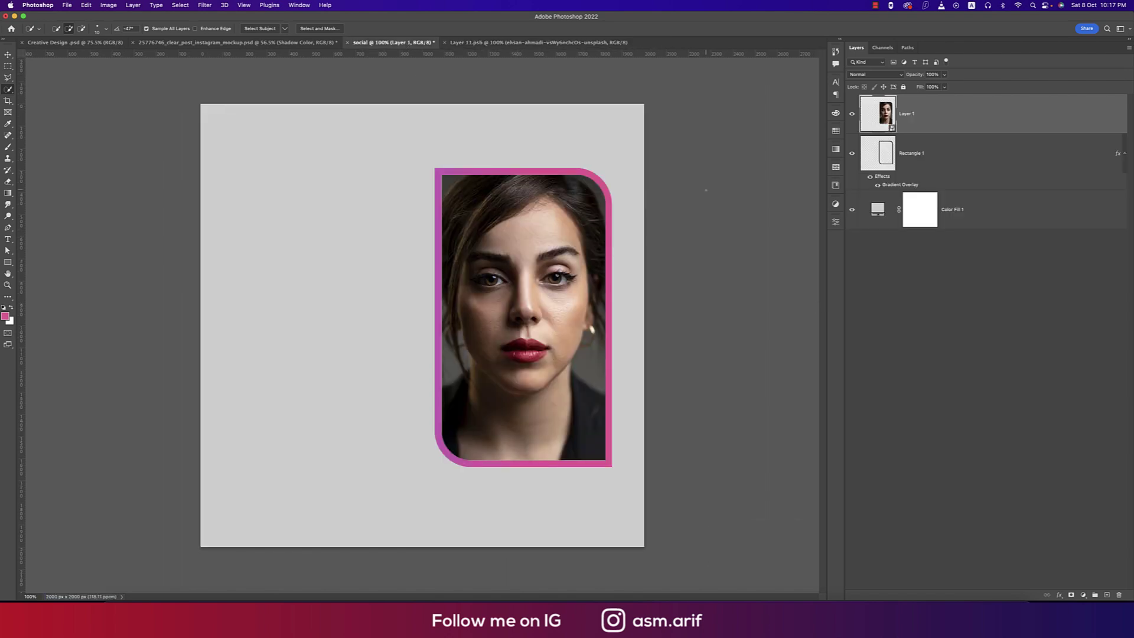
- In the social document, widen the portrait leftward to fill the pink frame
left_click(907, 155)
left_click(921, 115)
key("super+t")
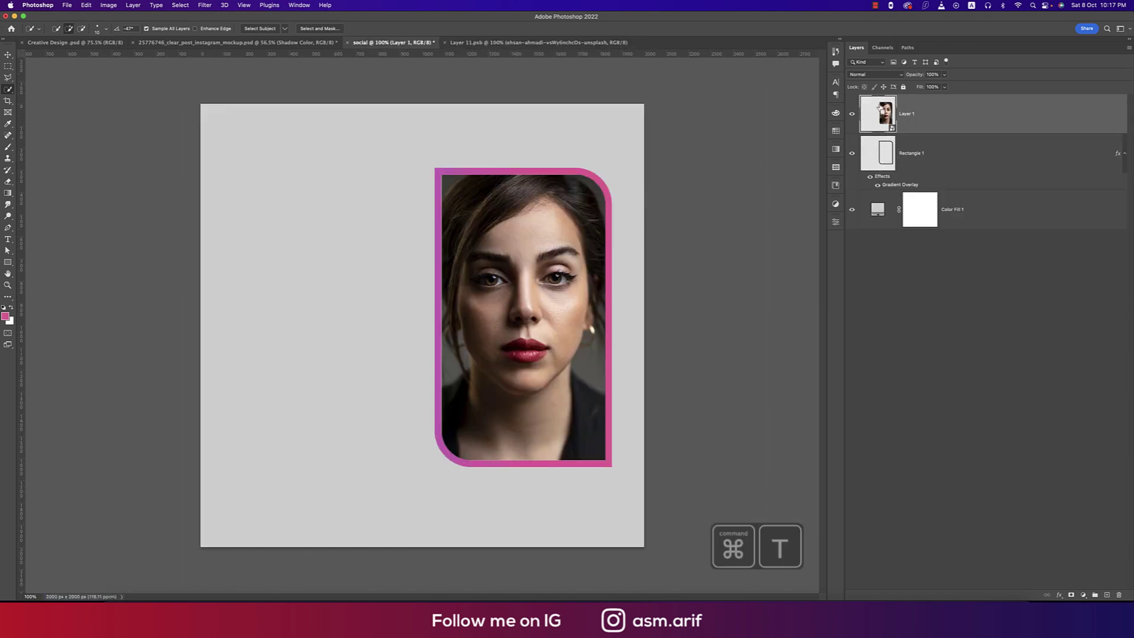
left_click_drag(442, 317, 438, 317)
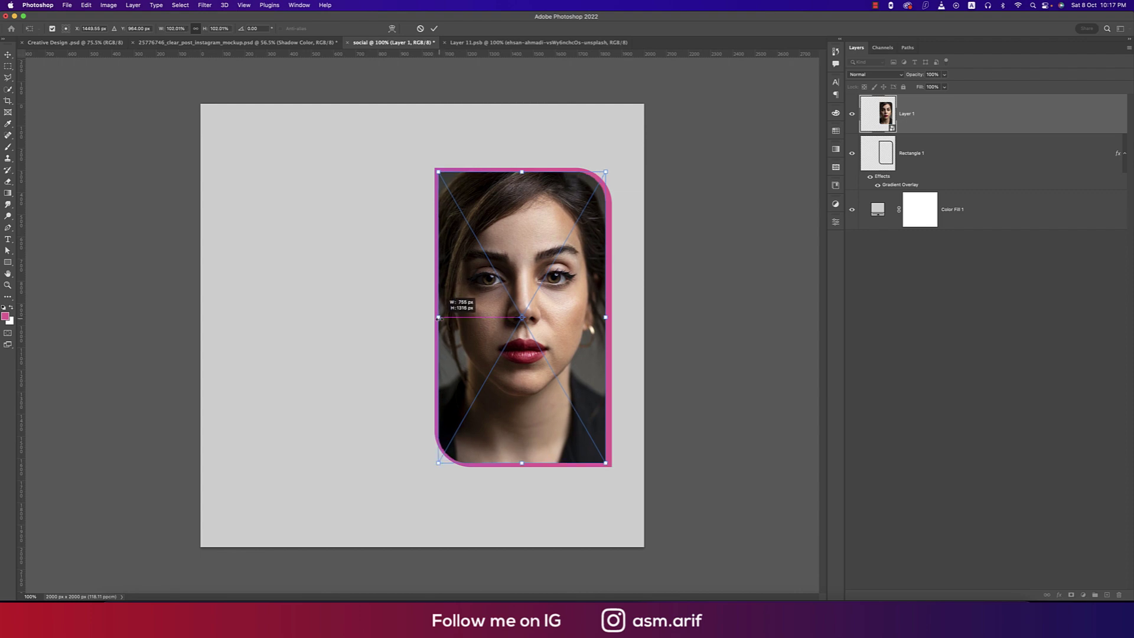
key("Return")
- Bring the pink frame above the portrait and group both layers as 'Shape'
left_click(911, 158)
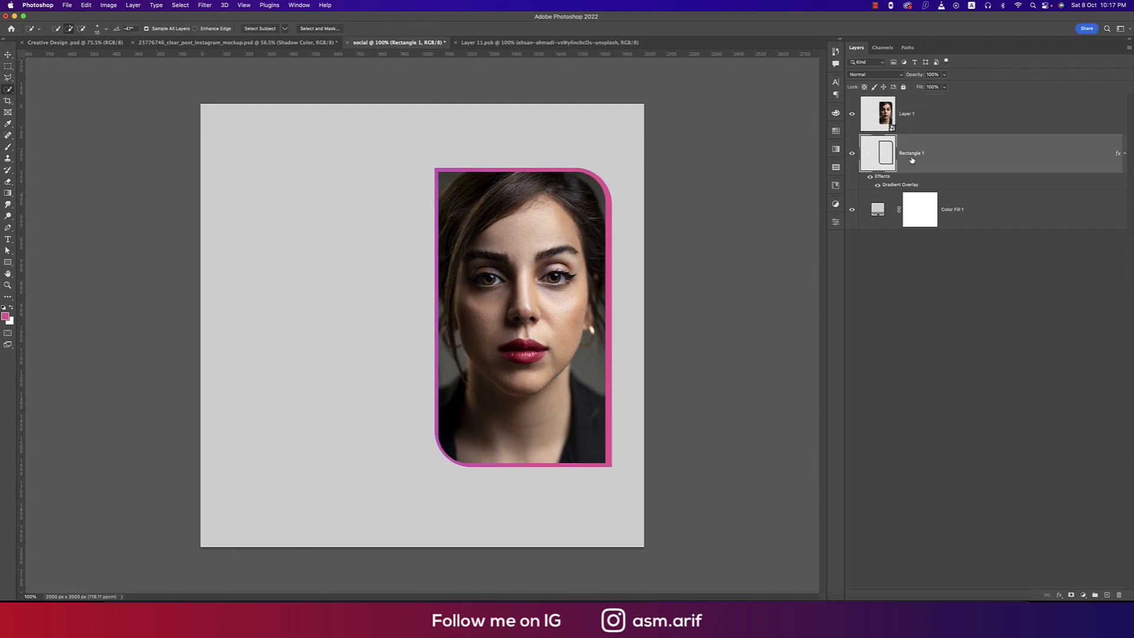
key("super+shift+bracketright")
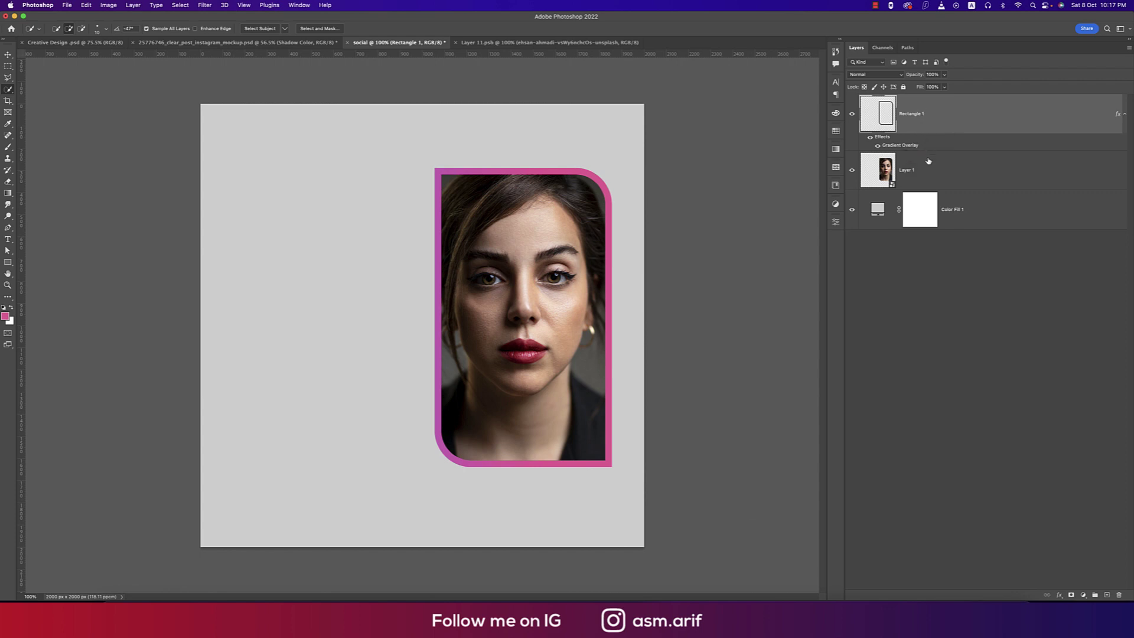
left_click(928, 166, "shift")
key("super+g")
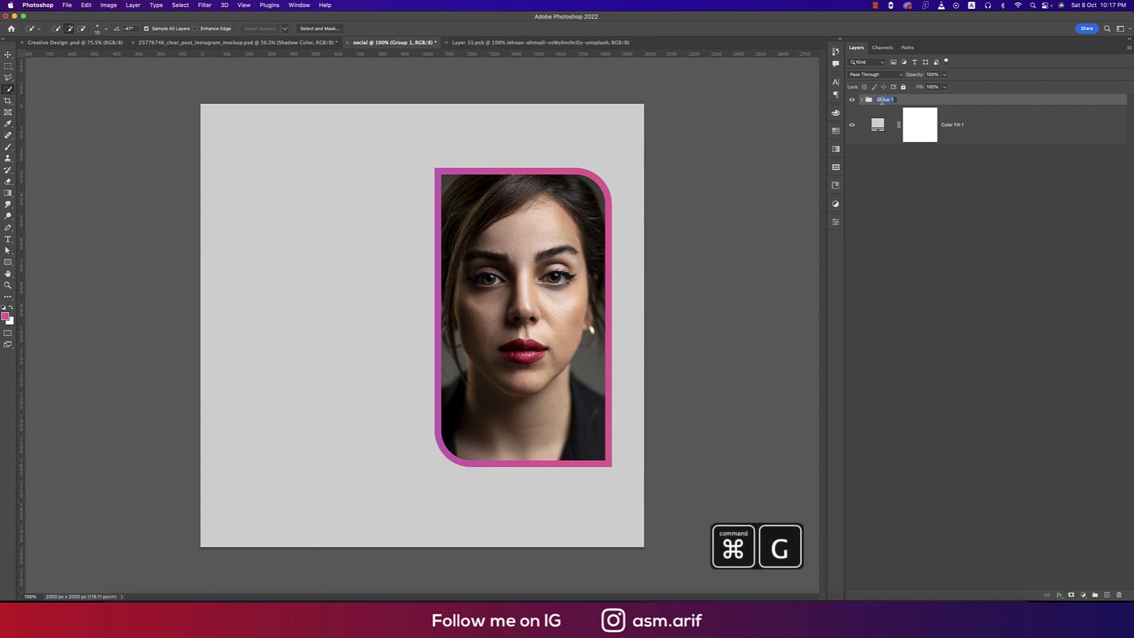
type("S")
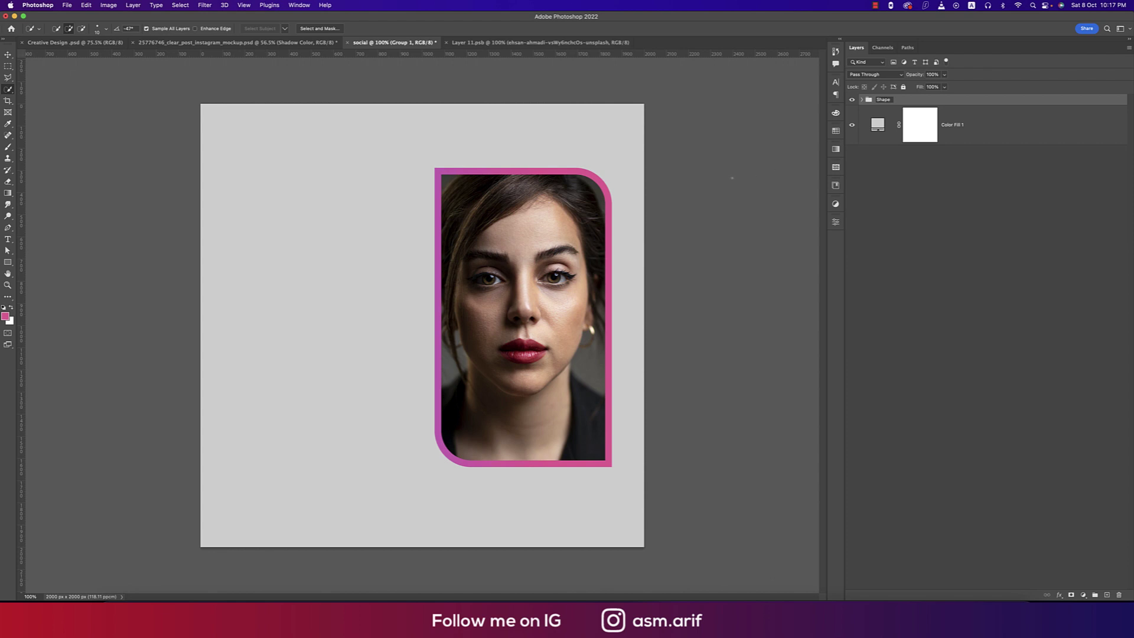
type("hape")
key("Return")
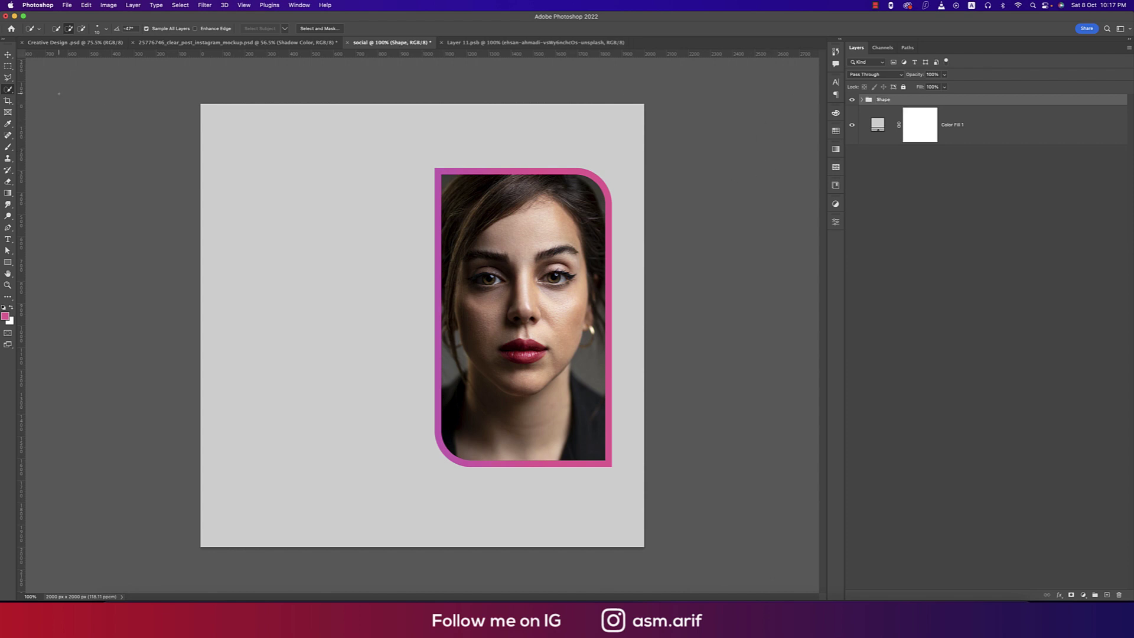
left_click(7, 55)
left_click(100, 165)
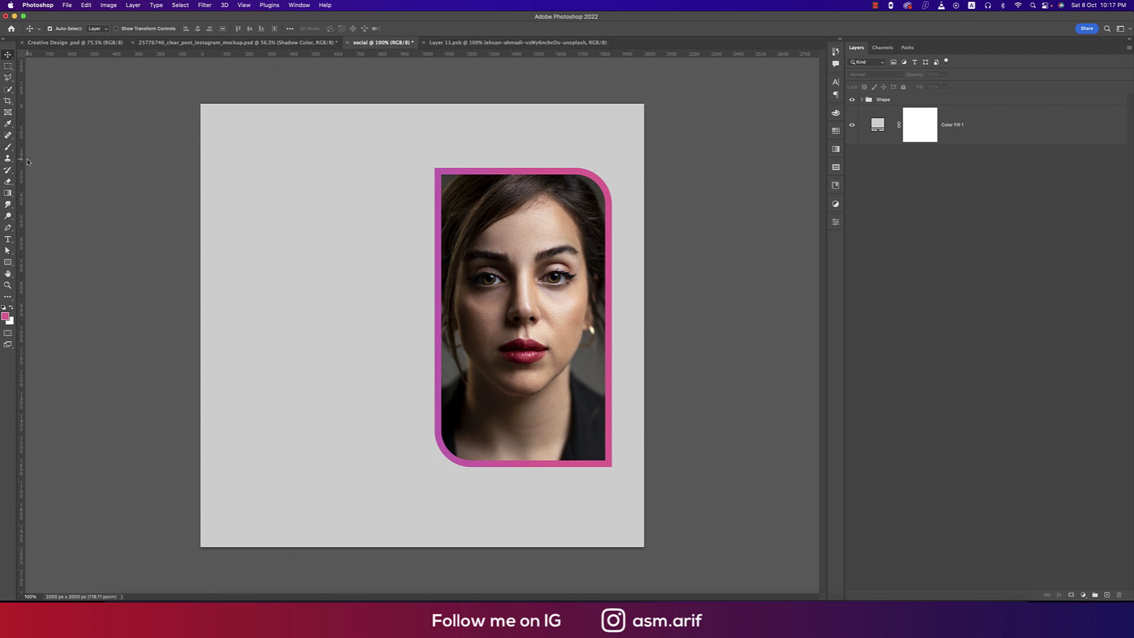
- Draw a pink bar at the photo's lower left with no outline
left_click(9, 263)
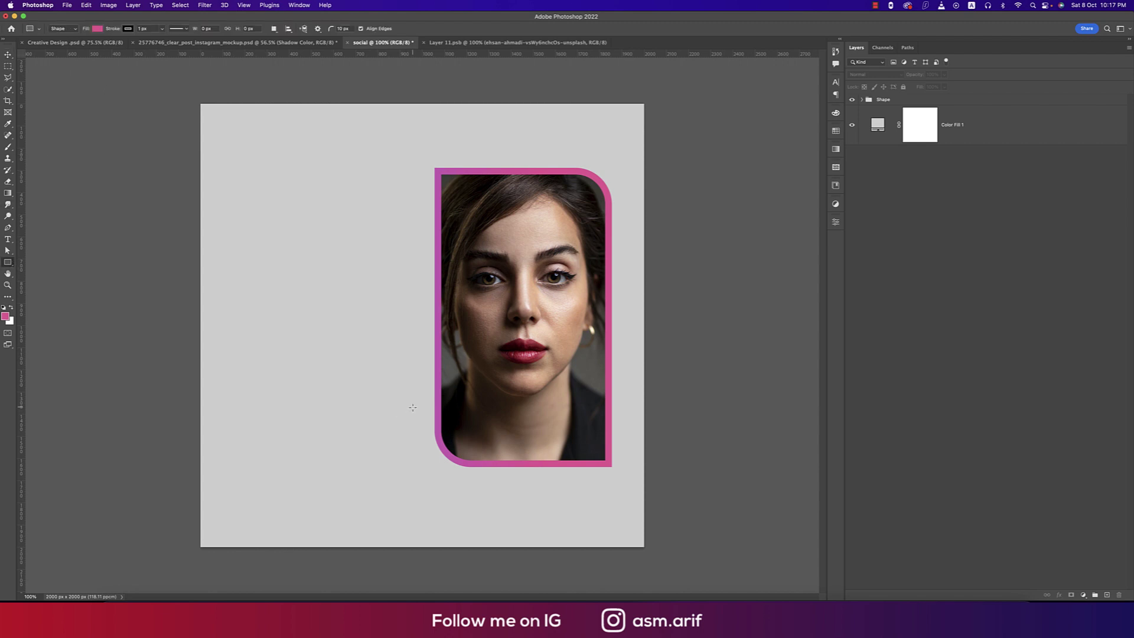
left_click_drag(412, 407, 494, 439)
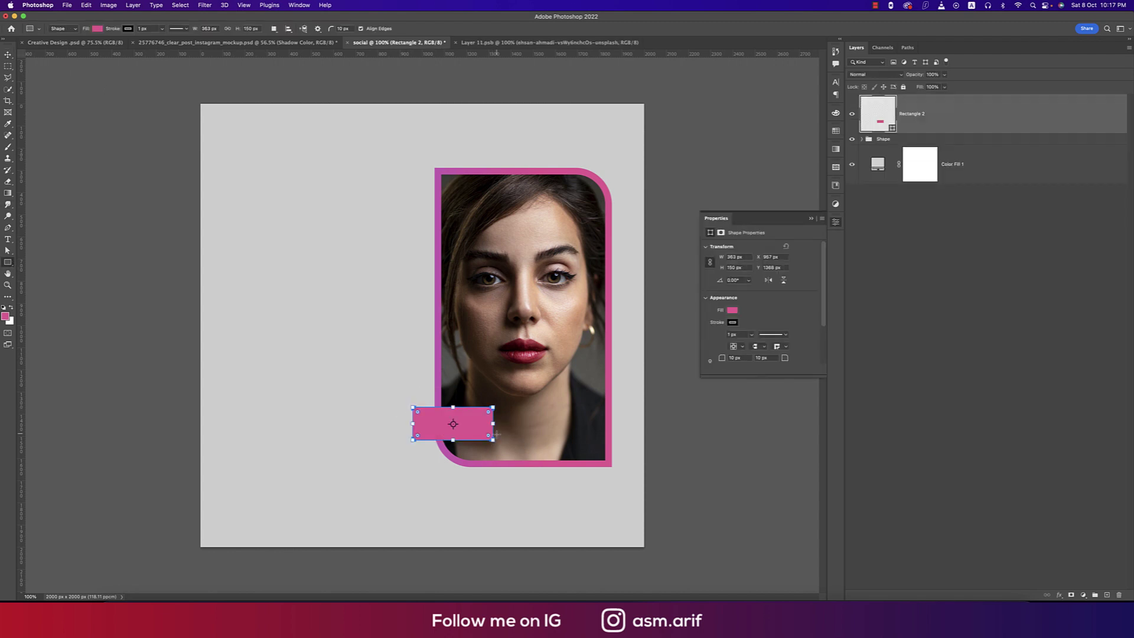
left_click(736, 334)
left_click(732, 310)
left_click(734, 324)
key("super+z")
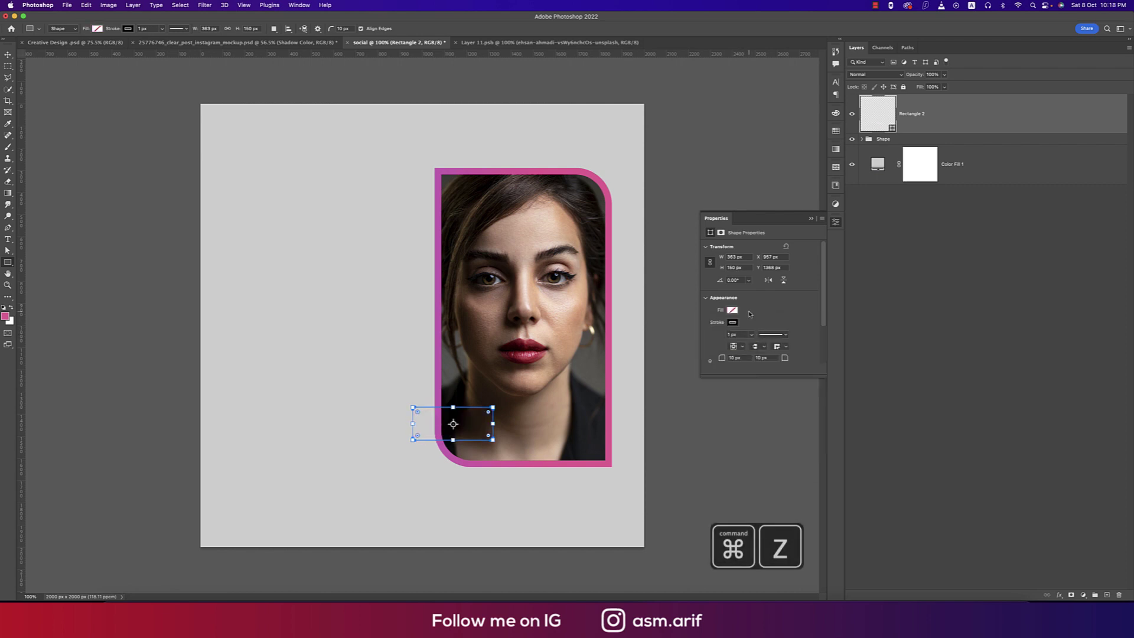
left_click(733, 324)
left_click(715, 328)
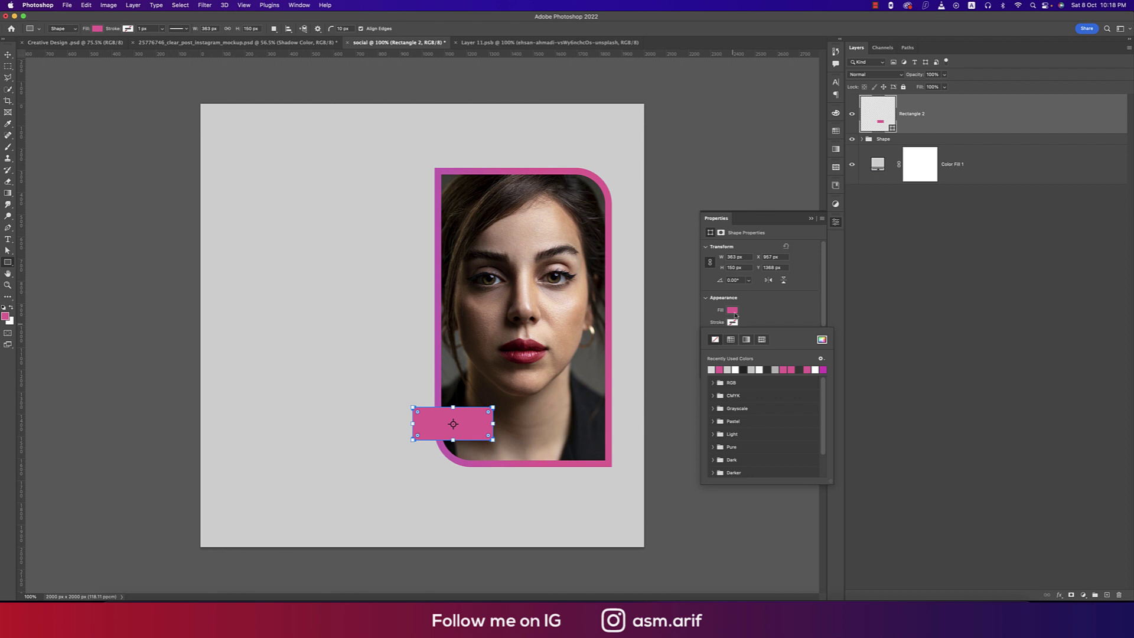
- Set the name tag's corner radii to 0, 0, 50 and 50 px
scroll(741, 331, "down", 3)
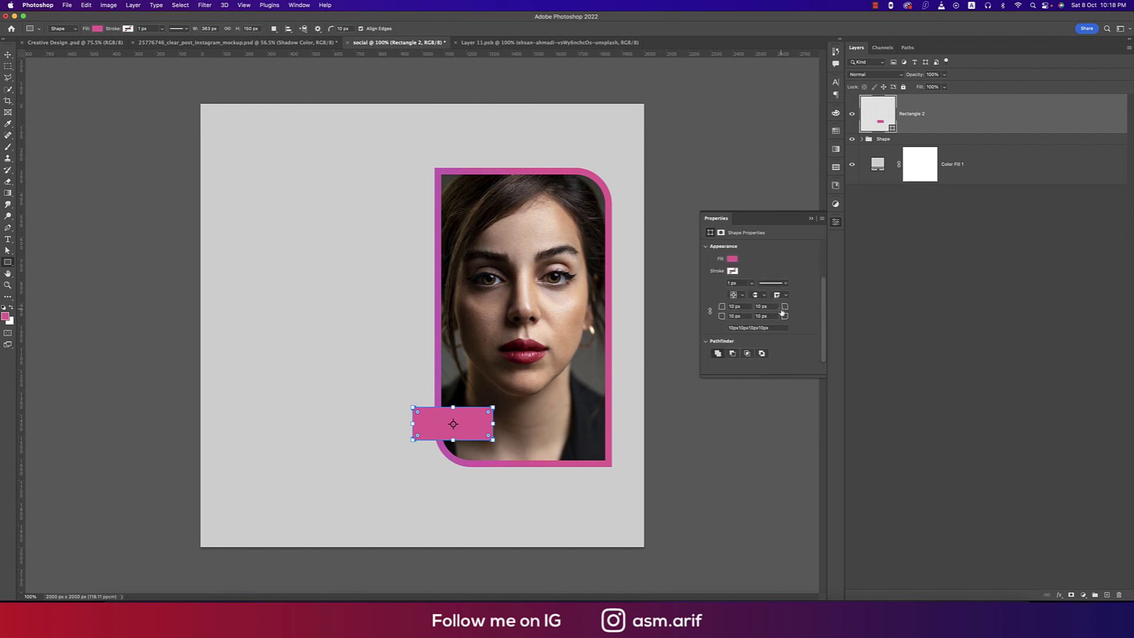
left_click(737, 306)
type("0")
key("Tab")
key("Tab")
type("0")
key("Tab")
type("50")
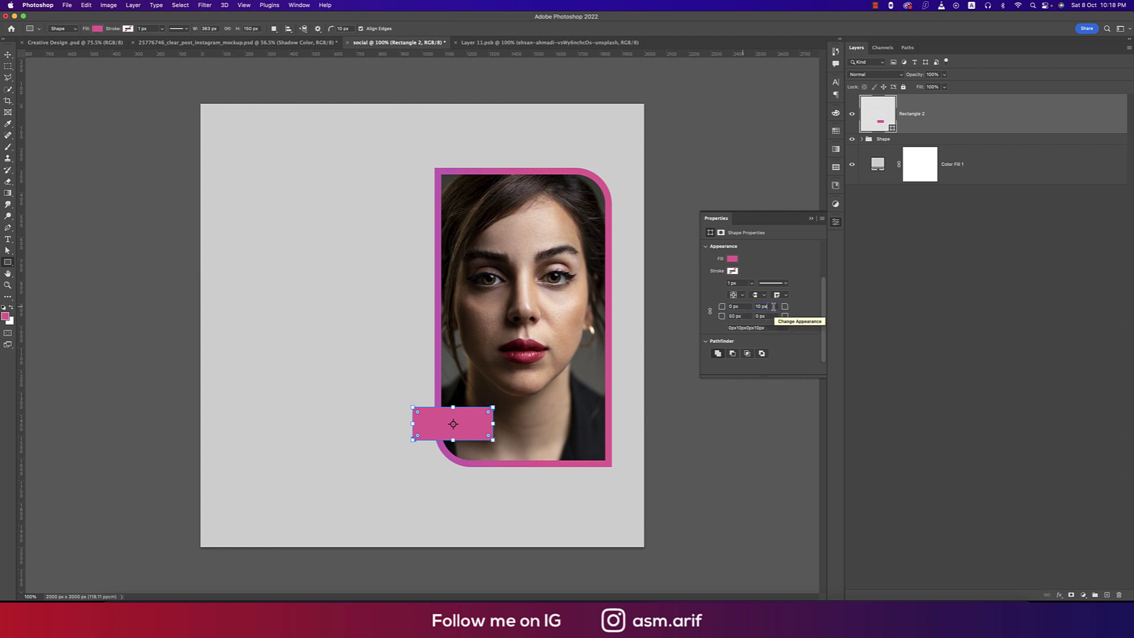
left_click(773, 306)
type("50")
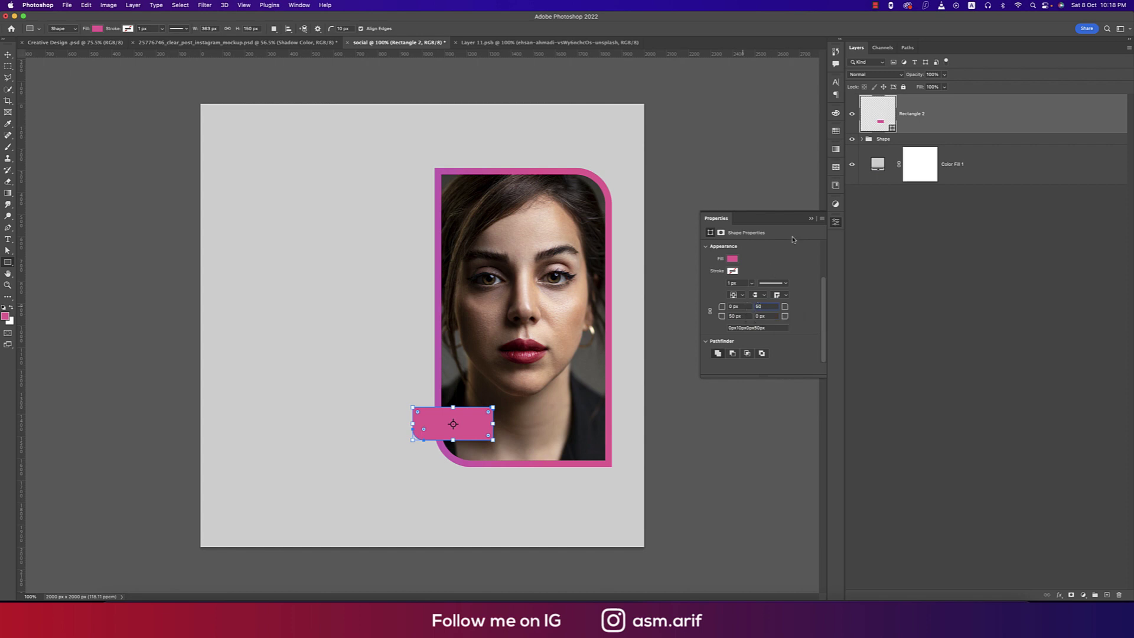
left_click(810, 218)
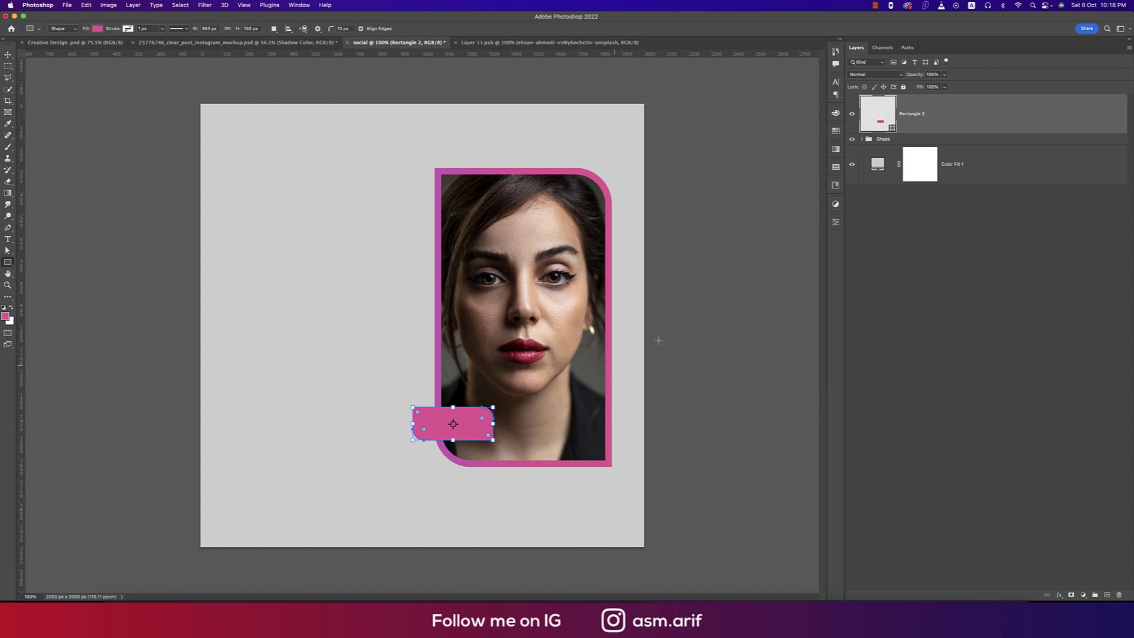
- Nudge the name tag slightly left and flip it horizontally
left_click(9, 54)
left_click_drag(474, 424, 470, 423)
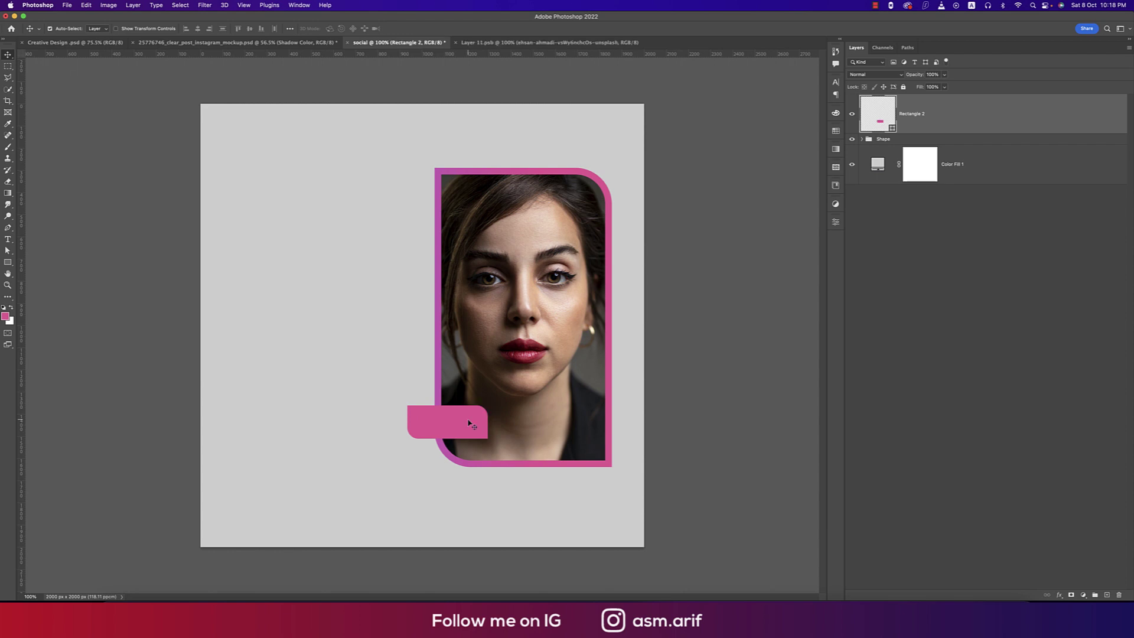
key("super+t")
right_click(469, 423)
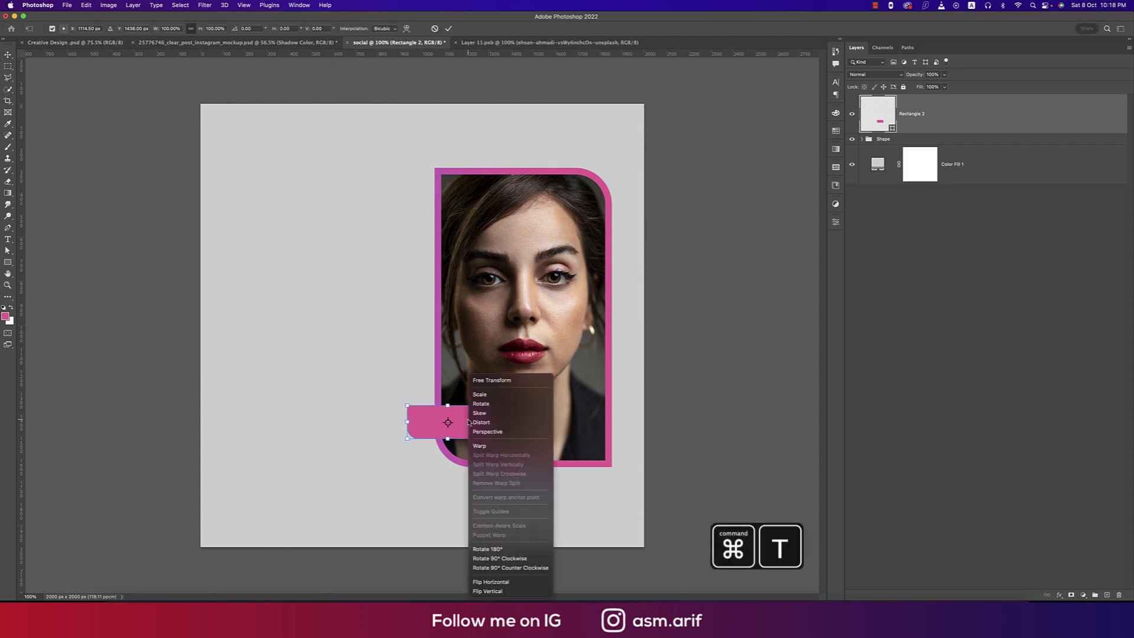
left_click(510, 582)
key("Return")
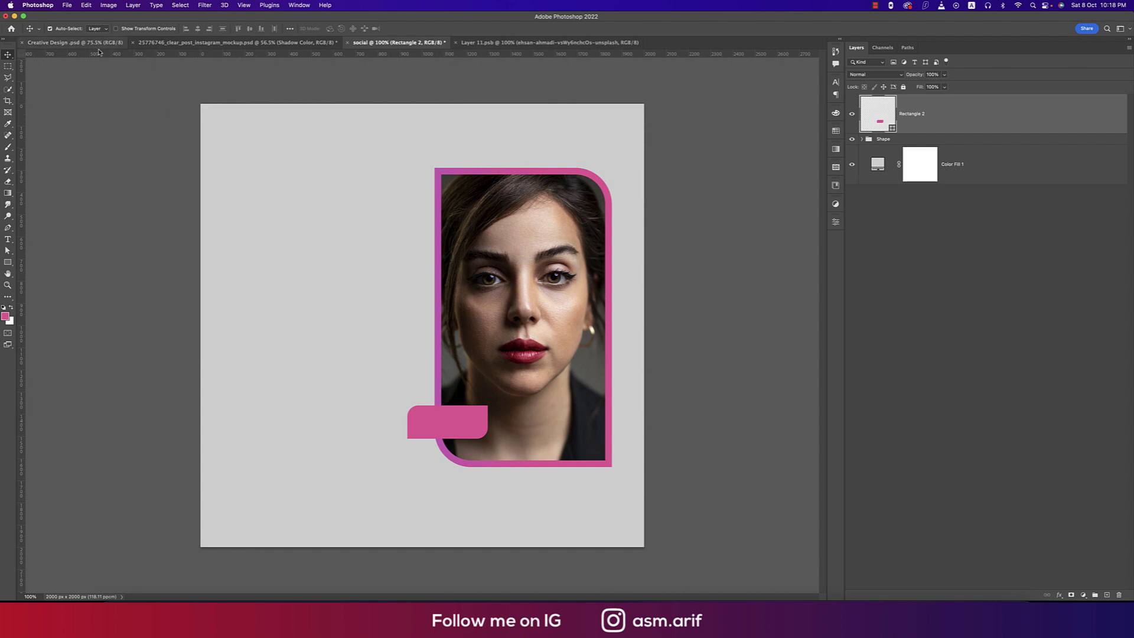
- Close the Layer 11.psb document and return to the social post
left_click(75, 42)
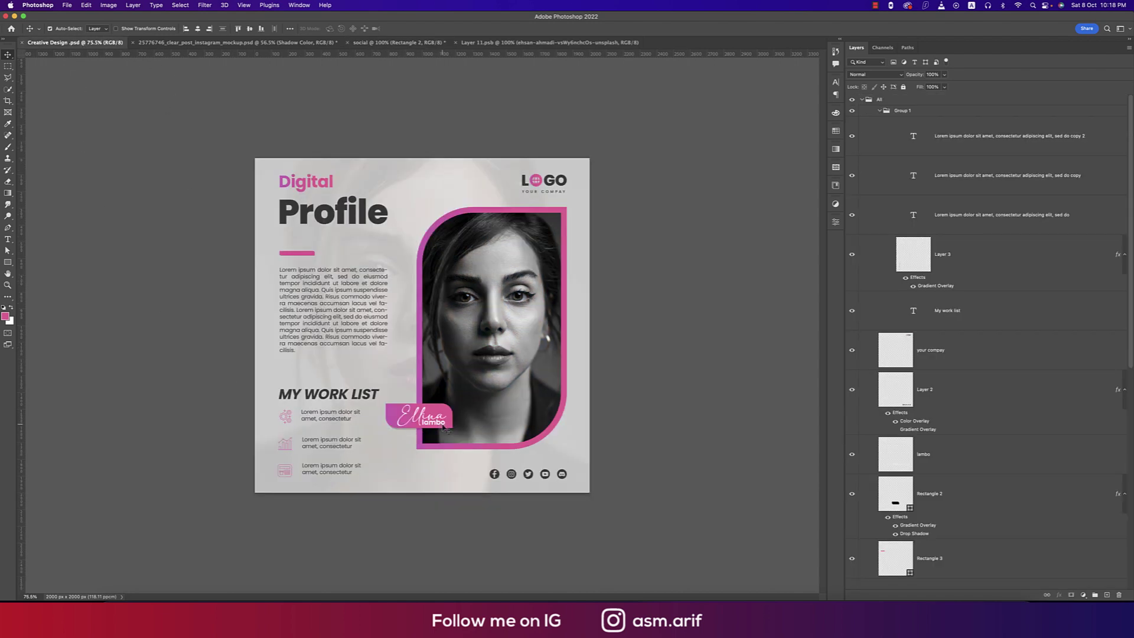
left_click(457, 42)
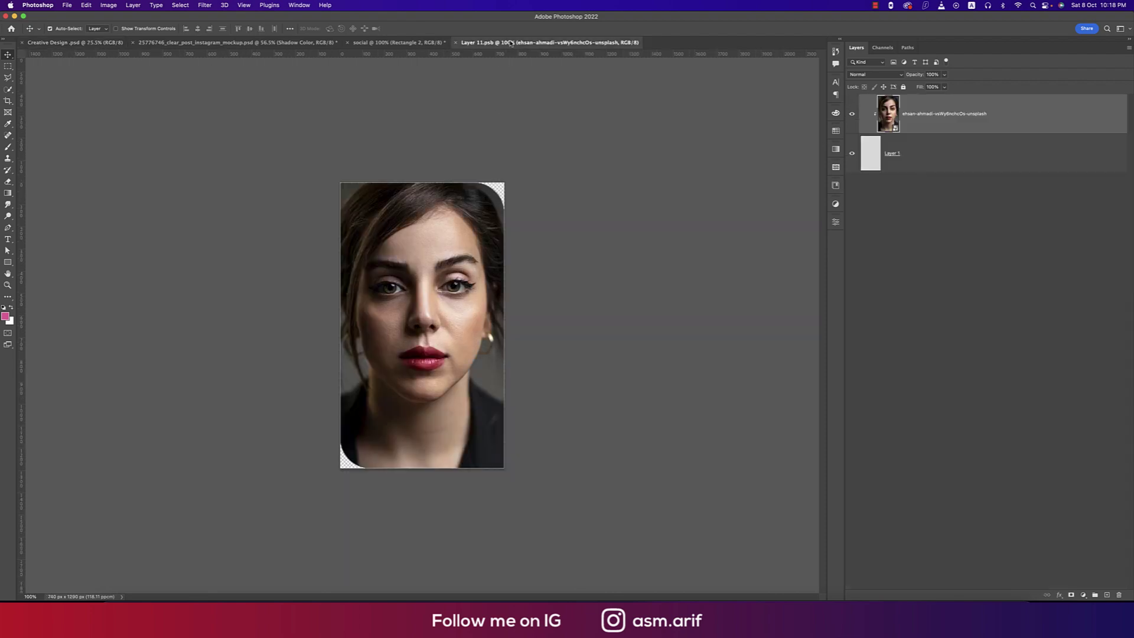
left_click(456, 42)
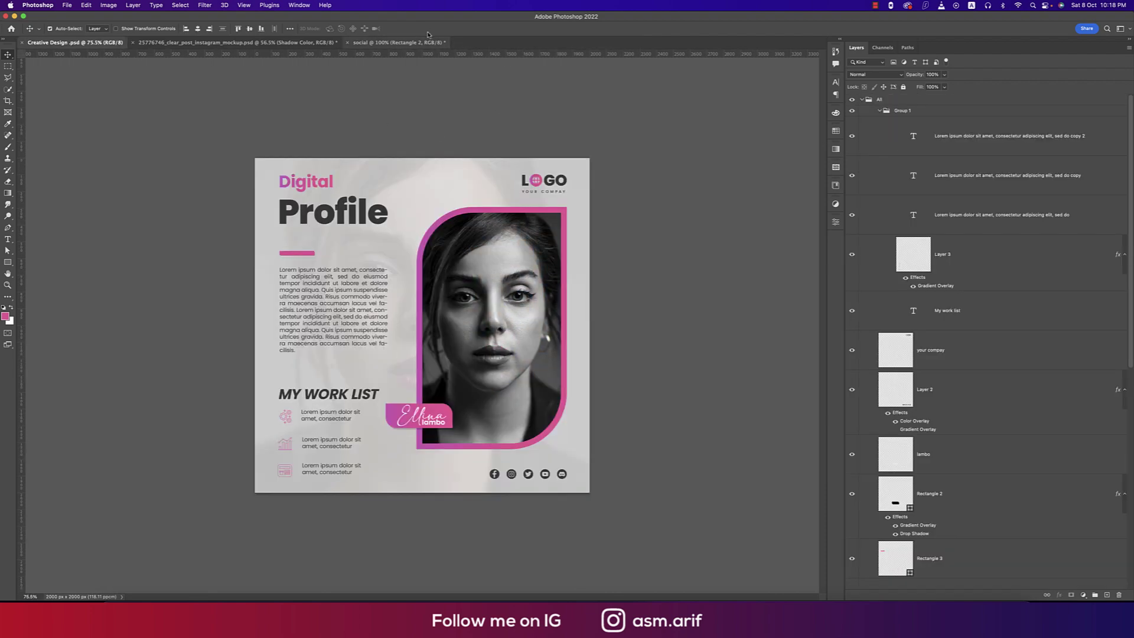
left_click(390, 43)
- Add 'lambo' text in white (#ffffff) and scale it onto the pink tab
key("t")
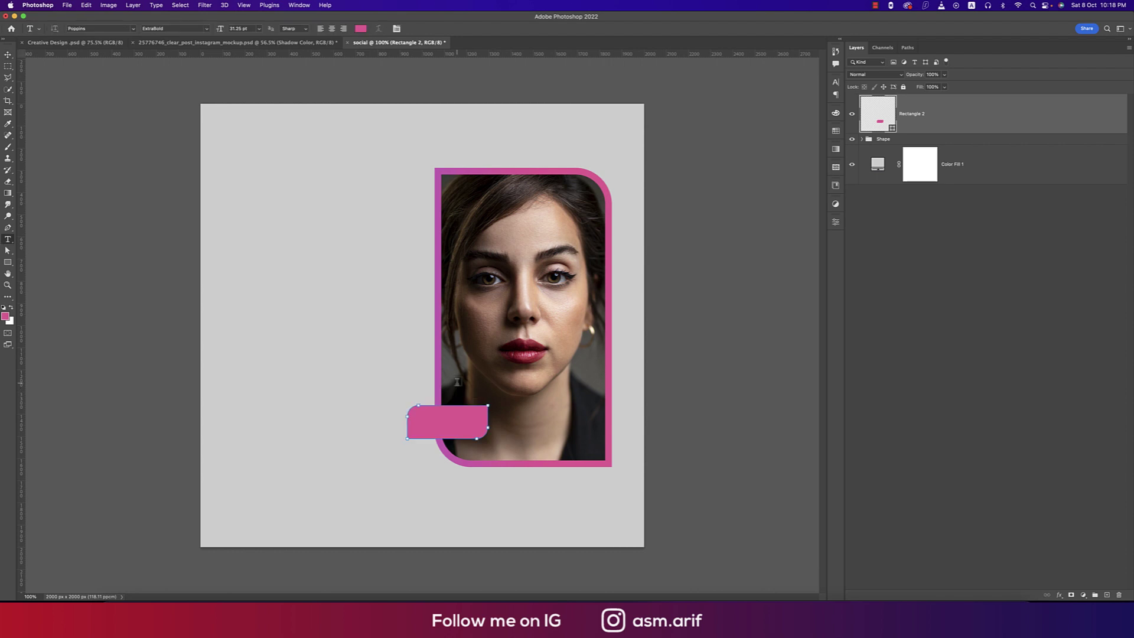
left_click(329, 341)
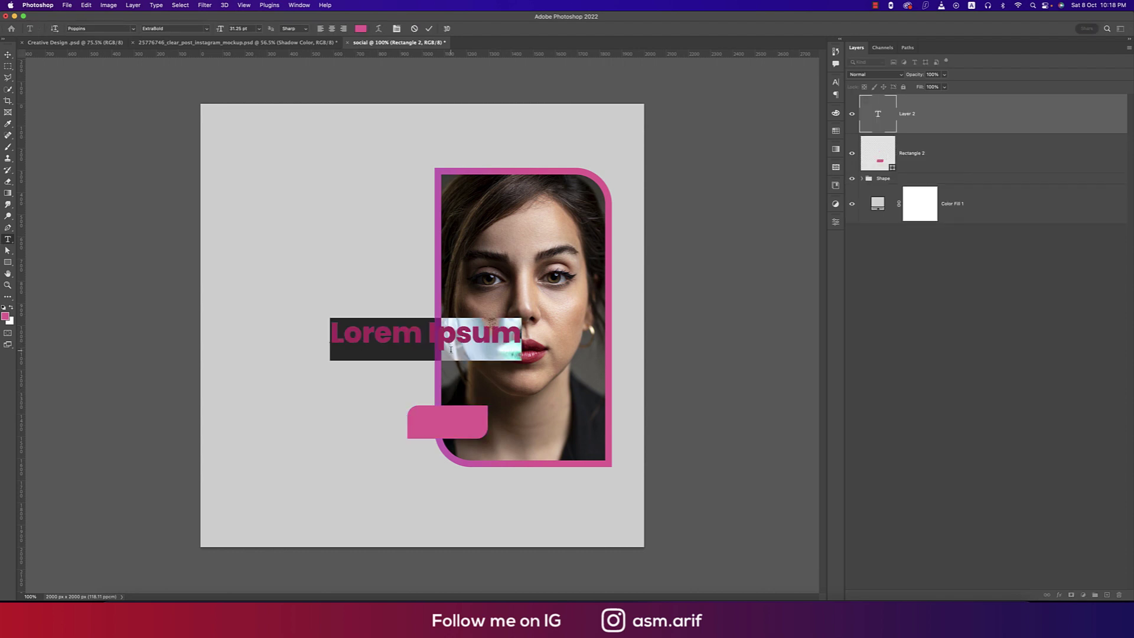
type("lambo")
key("super+t")
left_click(814, 135)
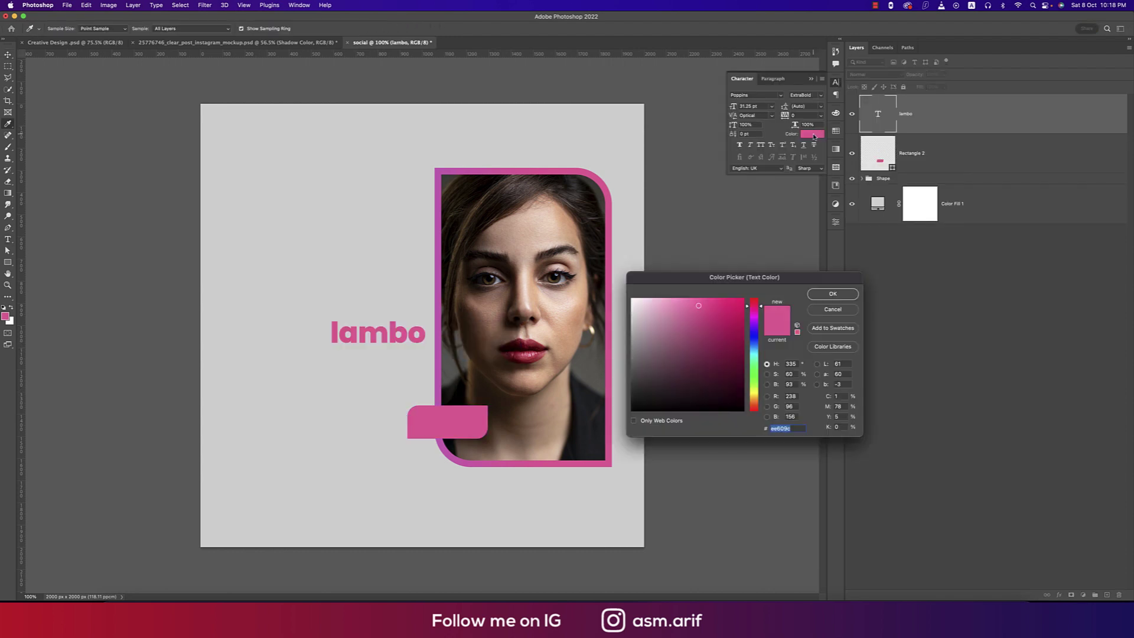
type("ffffff")
key("Return")
key("super+t")
left_click_drag(429, 317, 464, 431)
key("Return")
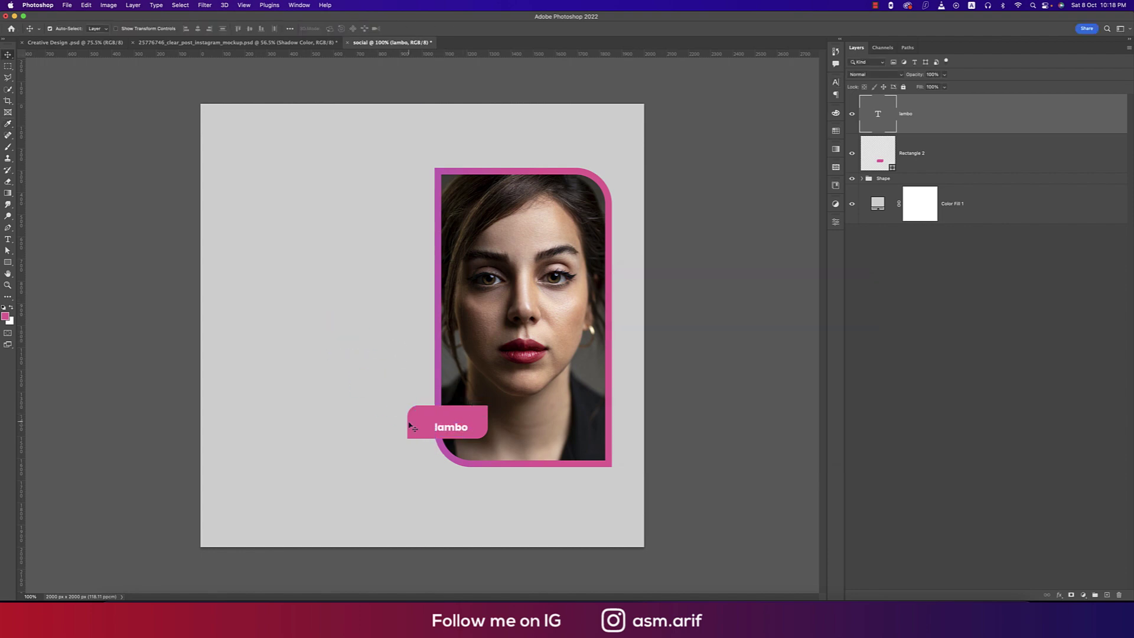
- Add 'Elina' in the adelia script font at 22 pt and scale it onto the tag
key("t")
left_click(327, 368)
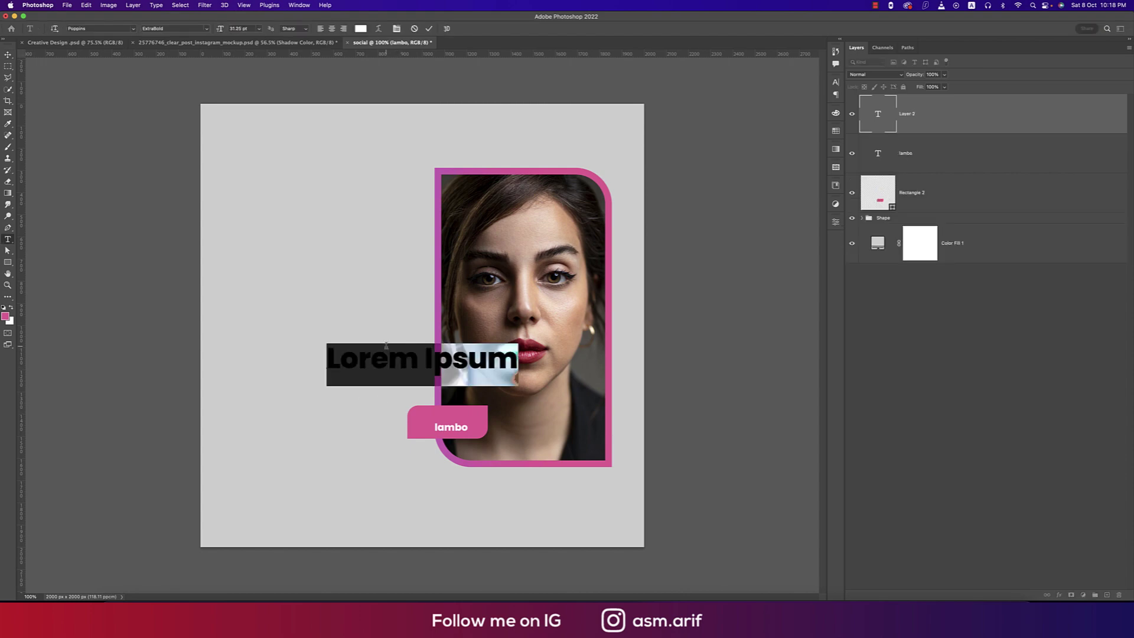
type("Elina")
left_click(7, 55)
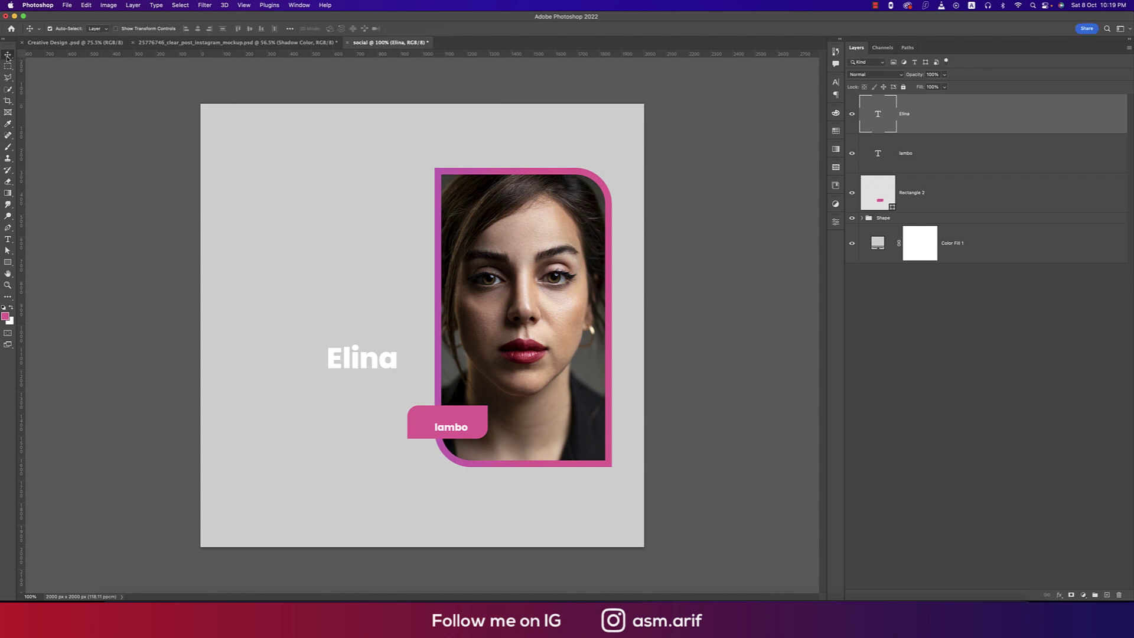
left_click(835, 82)
left_click(780, 95)
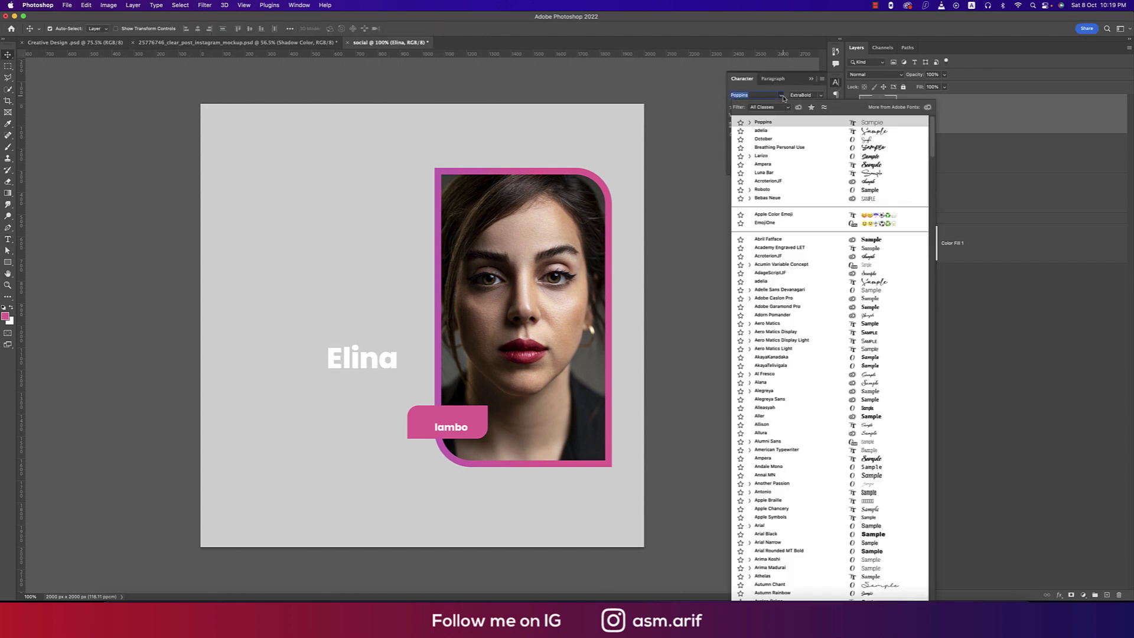
left_click(810, 132)
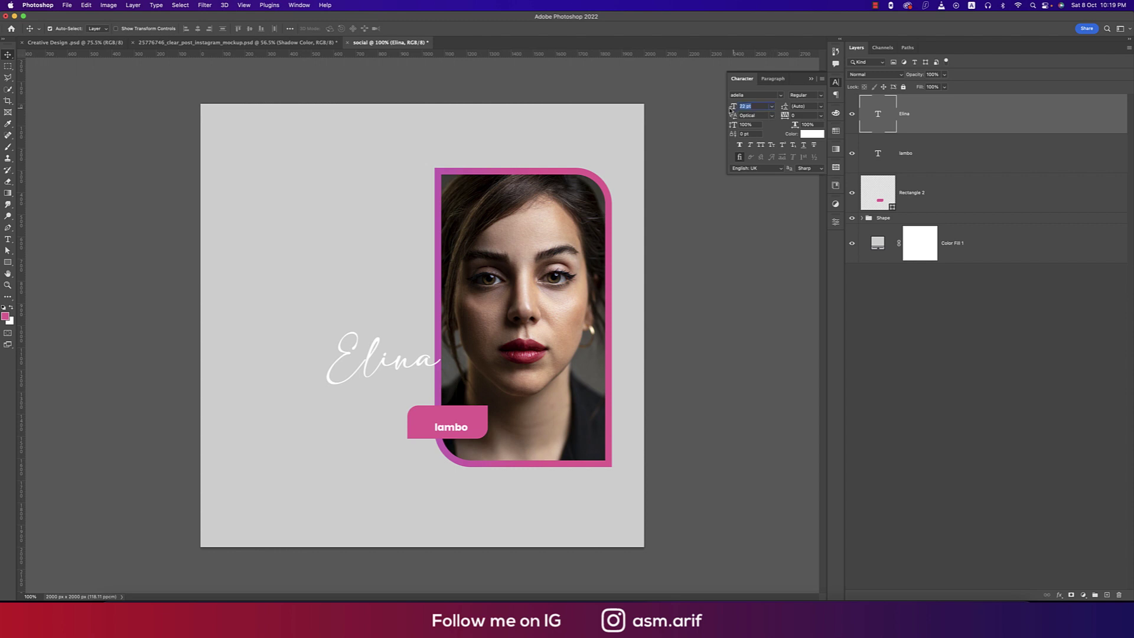
left_click_drag(735, 109, 730, 111)
key("ctrl+t")
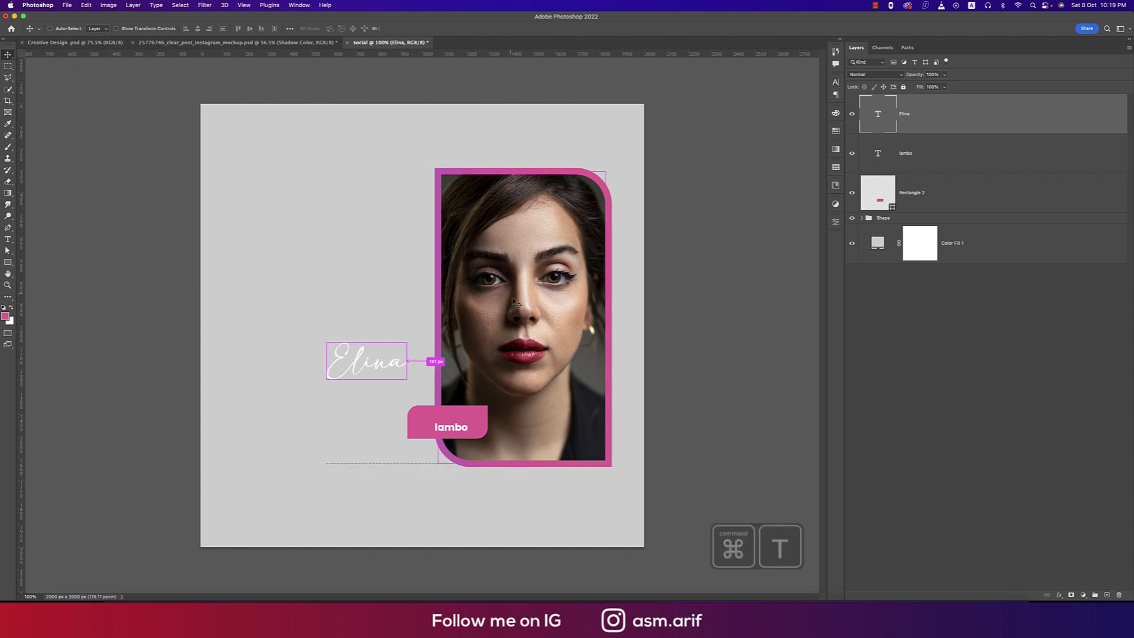
left_click_drag(326, 368, 449, 421)
key("Return")
- Reposition lambo and Elina on the tag and enlarge Elina slightly
scroll(463, 449, "up", 10)
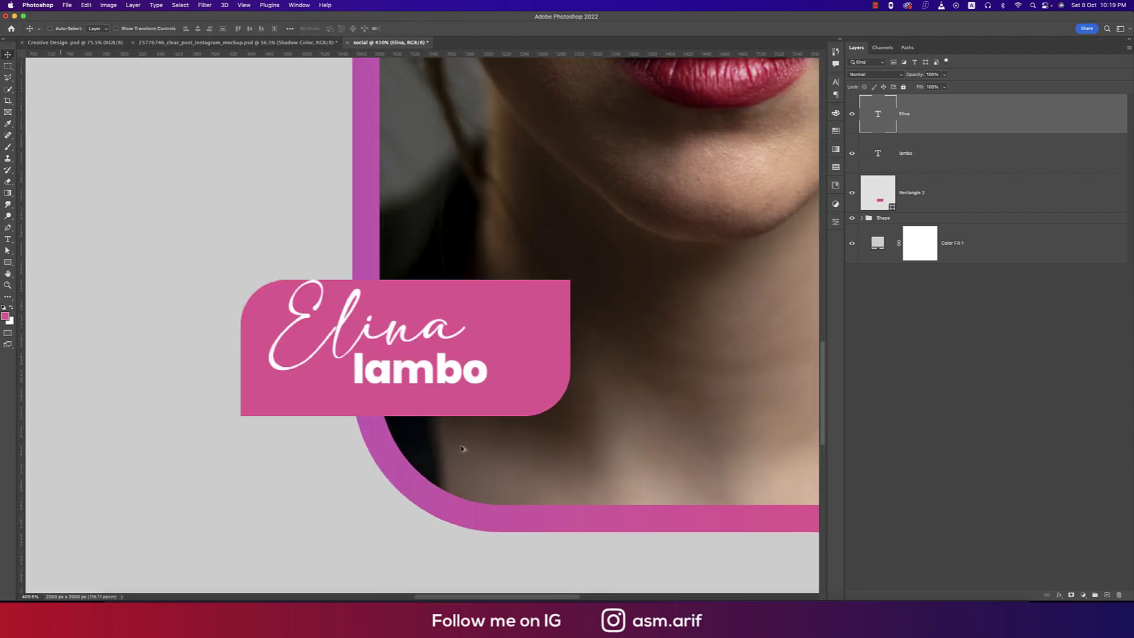
left_click_drag(496, 339, 555, 350)
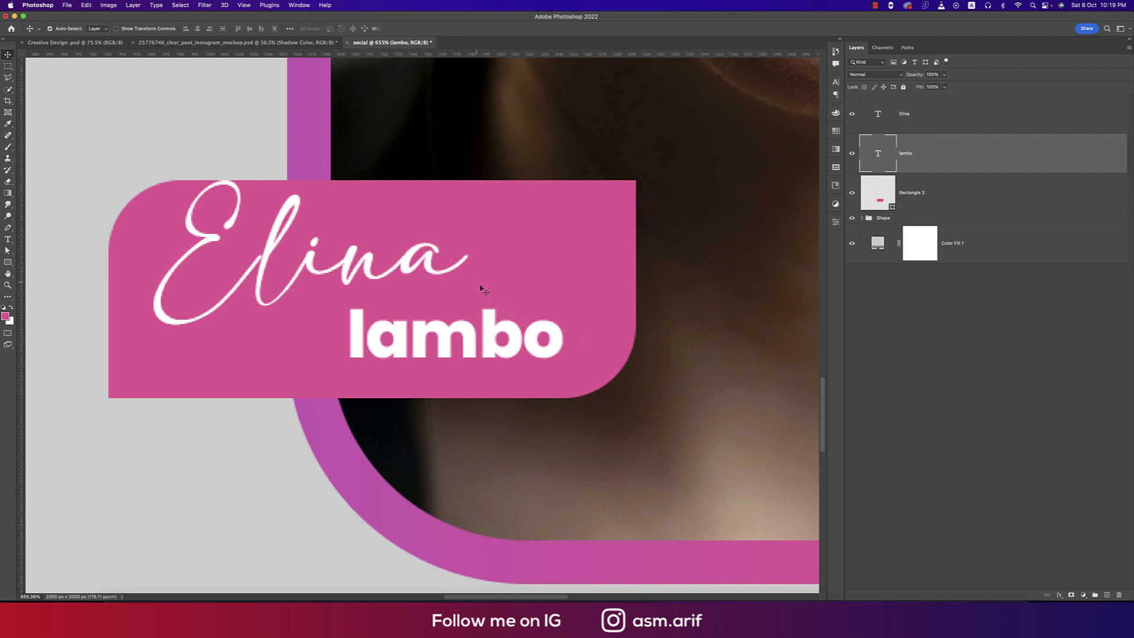
left_click_drag(434, 270, 480, 296)
key("super+t")
scroll(480, 295, "down", 5)
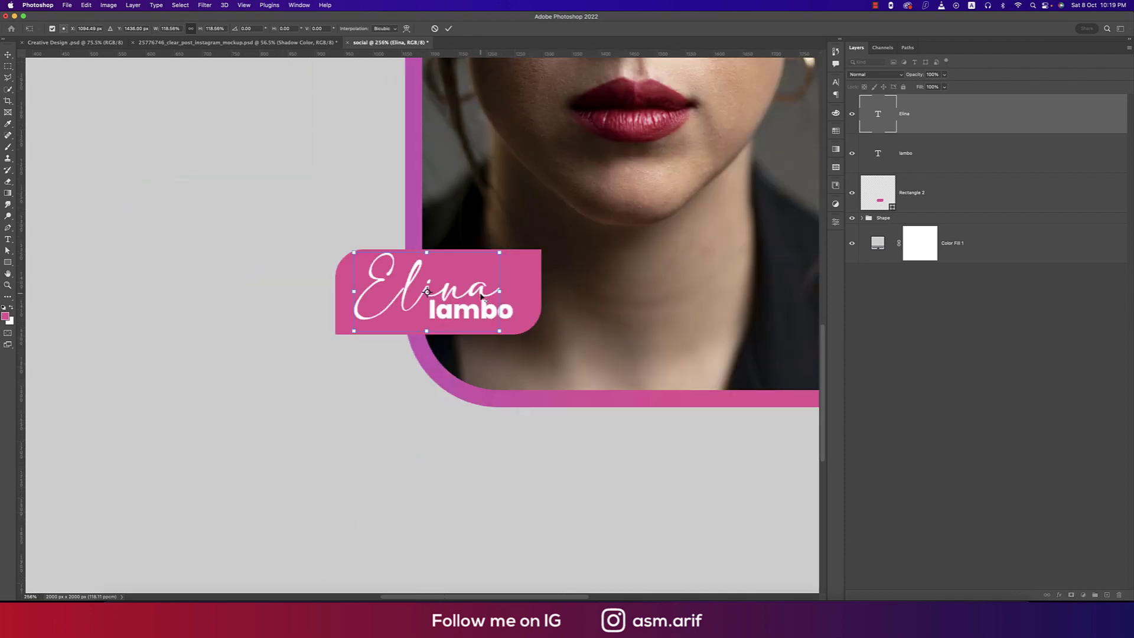
key("Return")
scroll(481, 295, "down", 5)
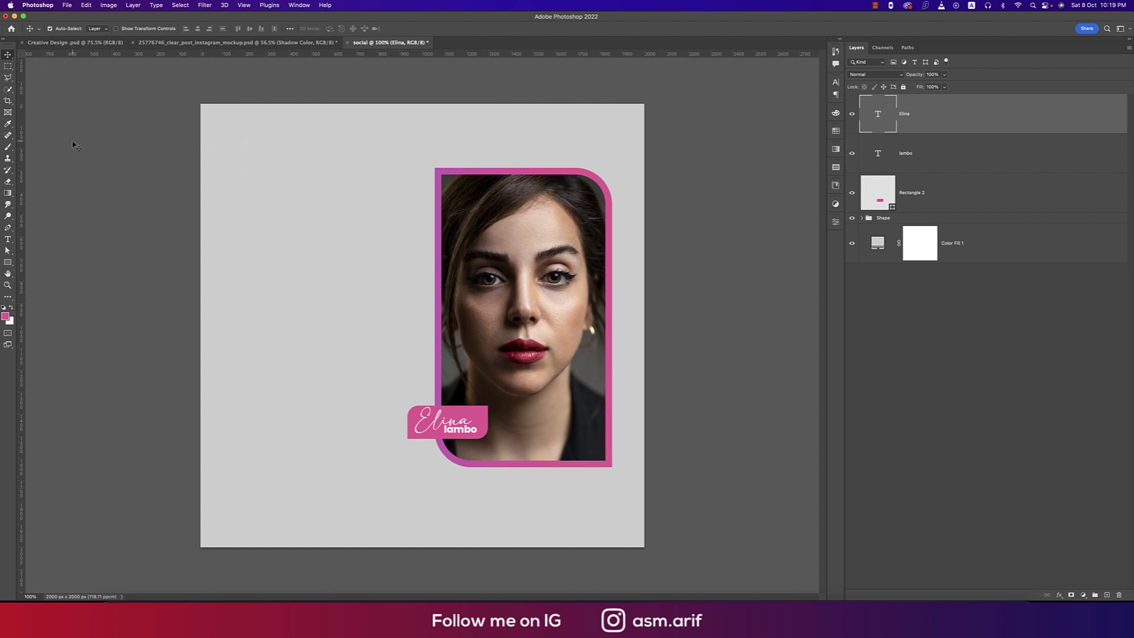
- Type 'Digital' near the top-left, coloured with pink sampled from the portrait frame
left_click(8, 239)
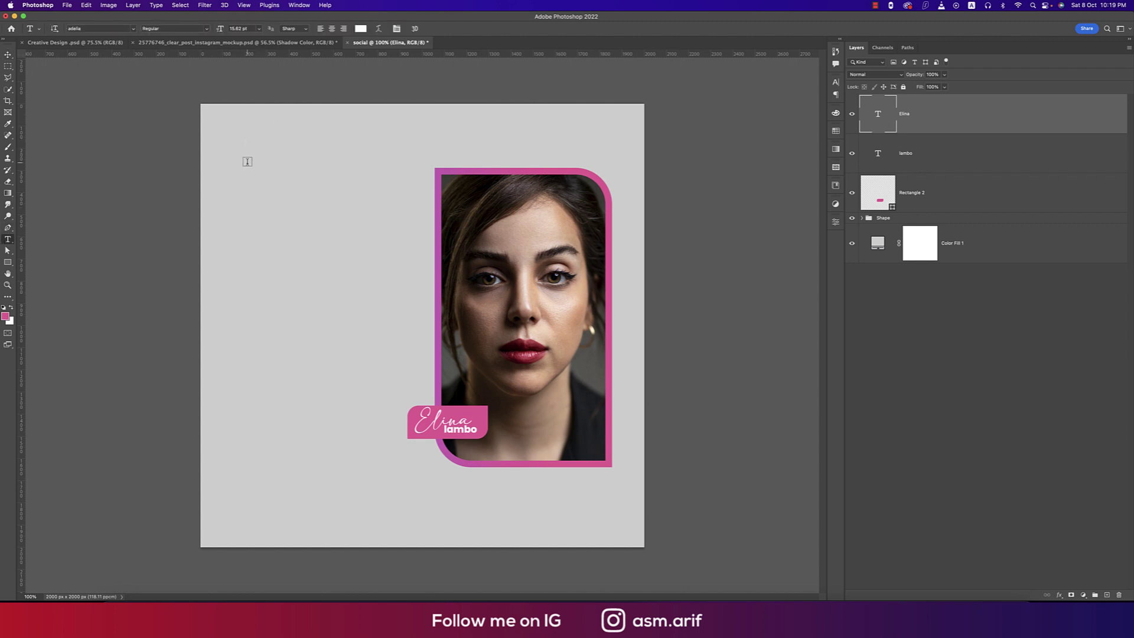
left_click(247, 160)
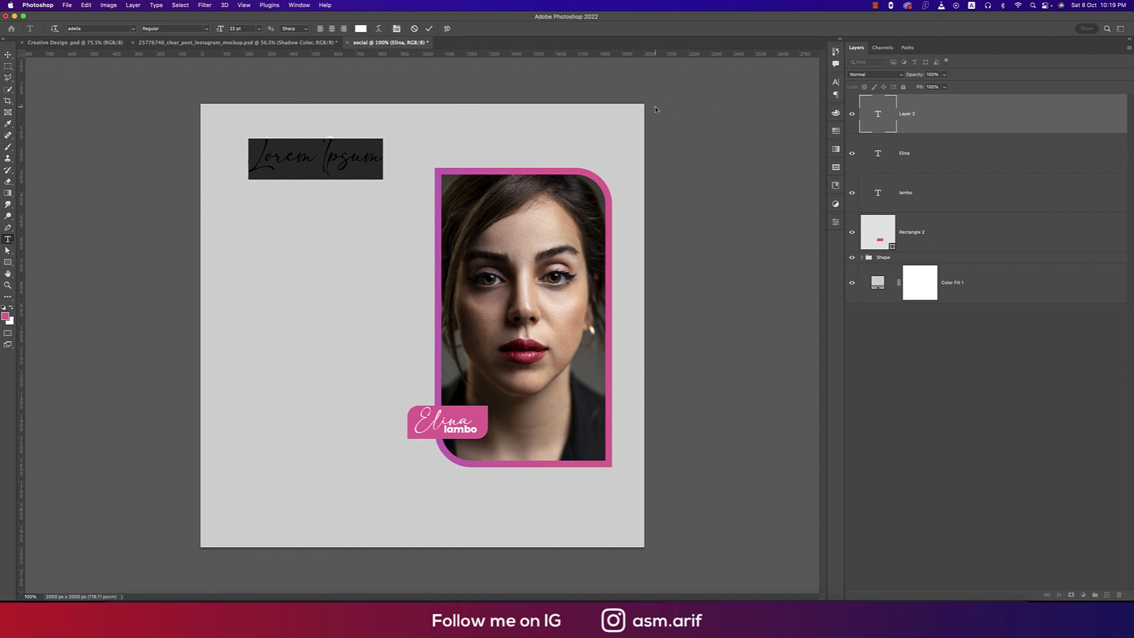
type("Digita")
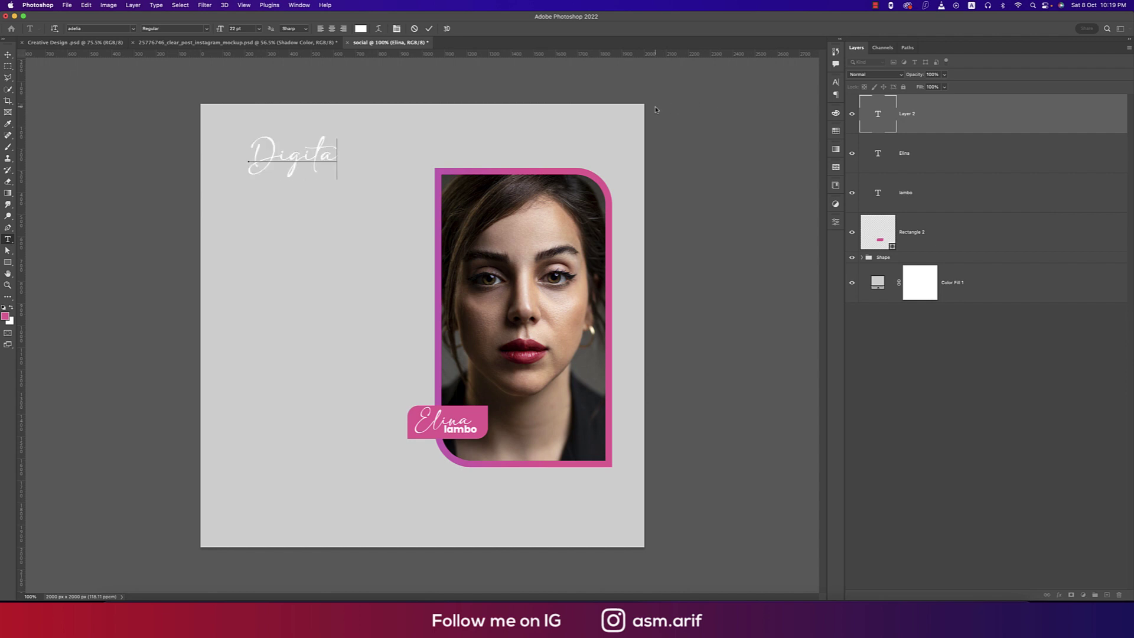
type("l")
key("super+a")
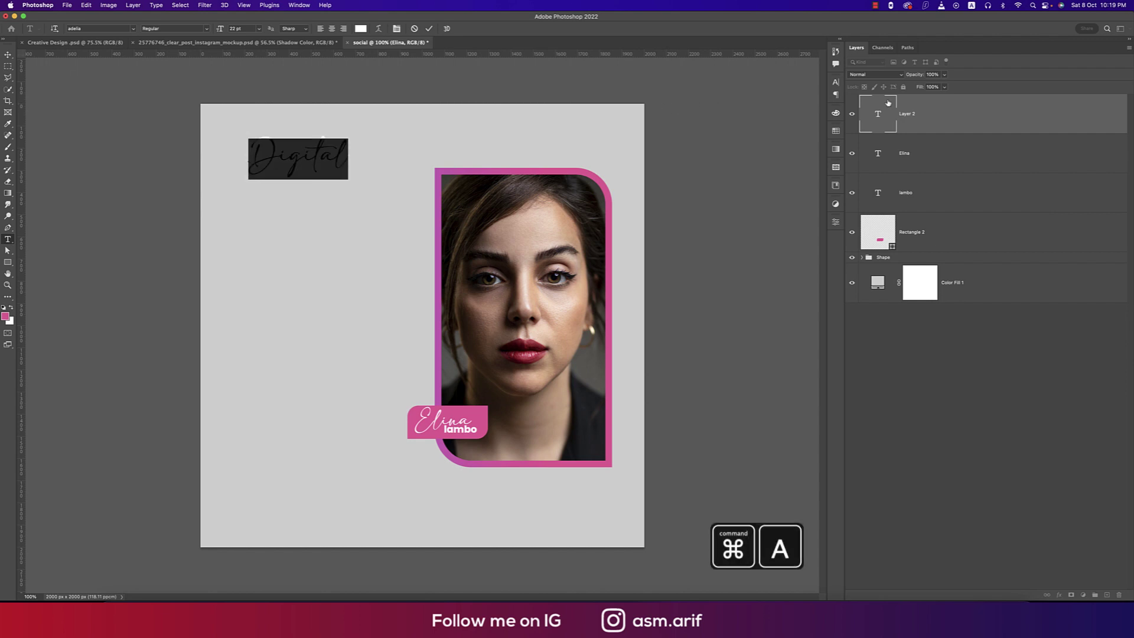
left_click(835, 82)
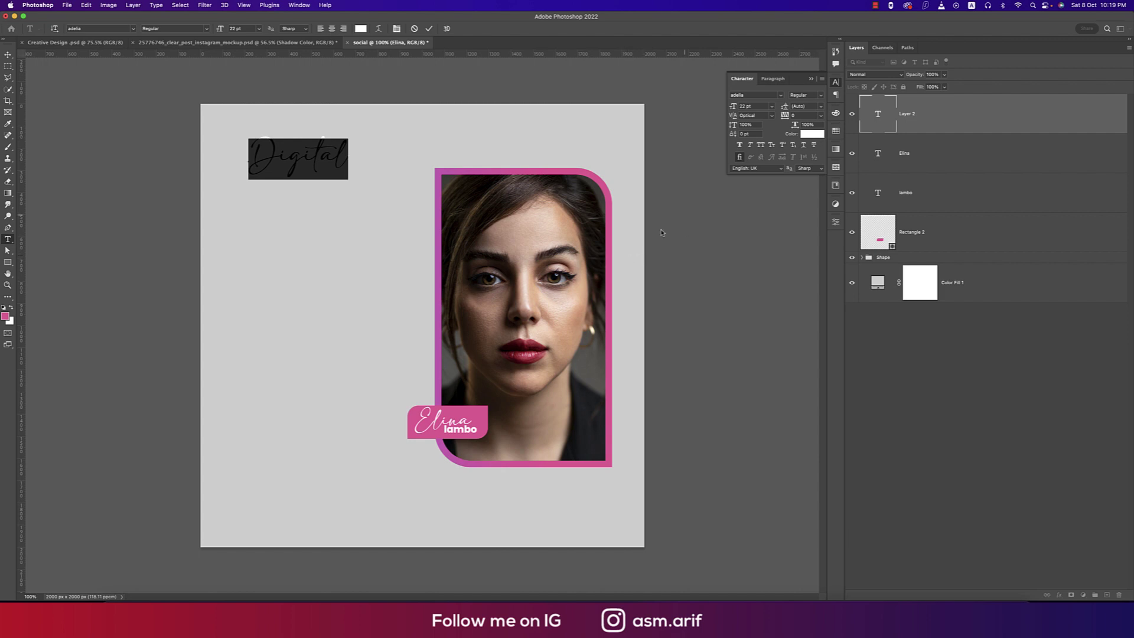
left_click(810, 134)
left_click(612, 241)
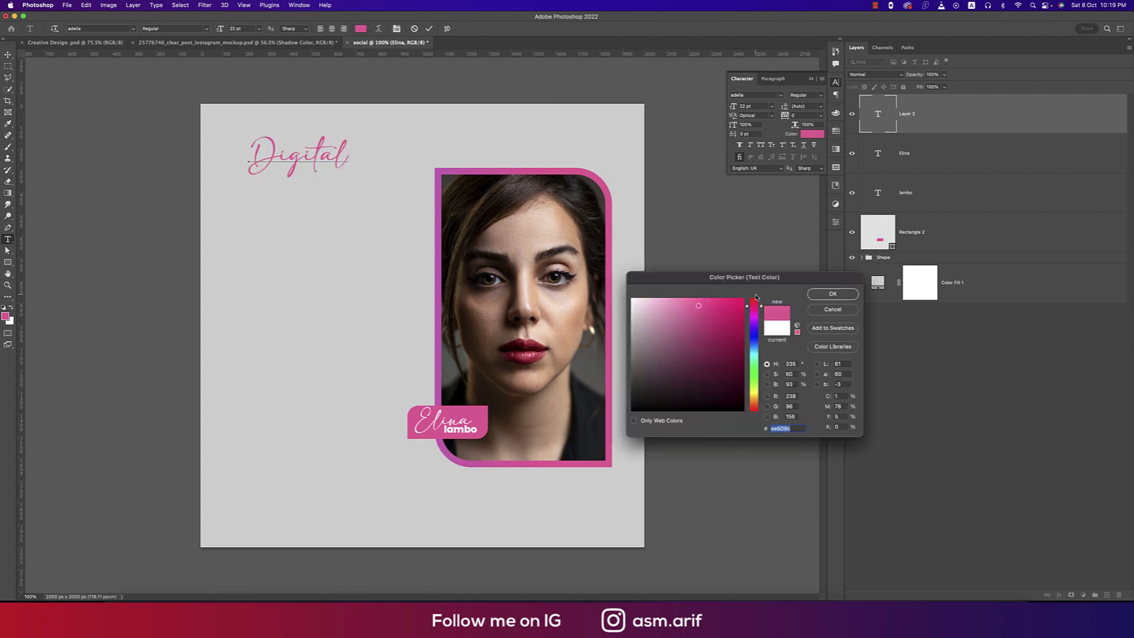
left_click(817, 295)
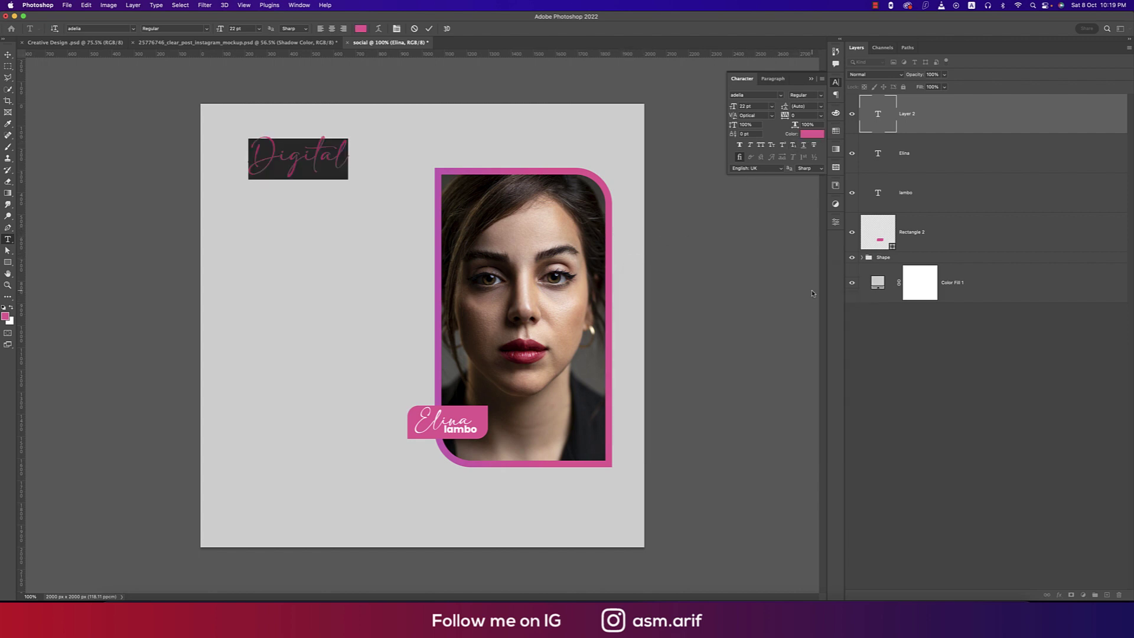
- Set the Digital heading in Poppins ExtraBold
left_click(779, 96)
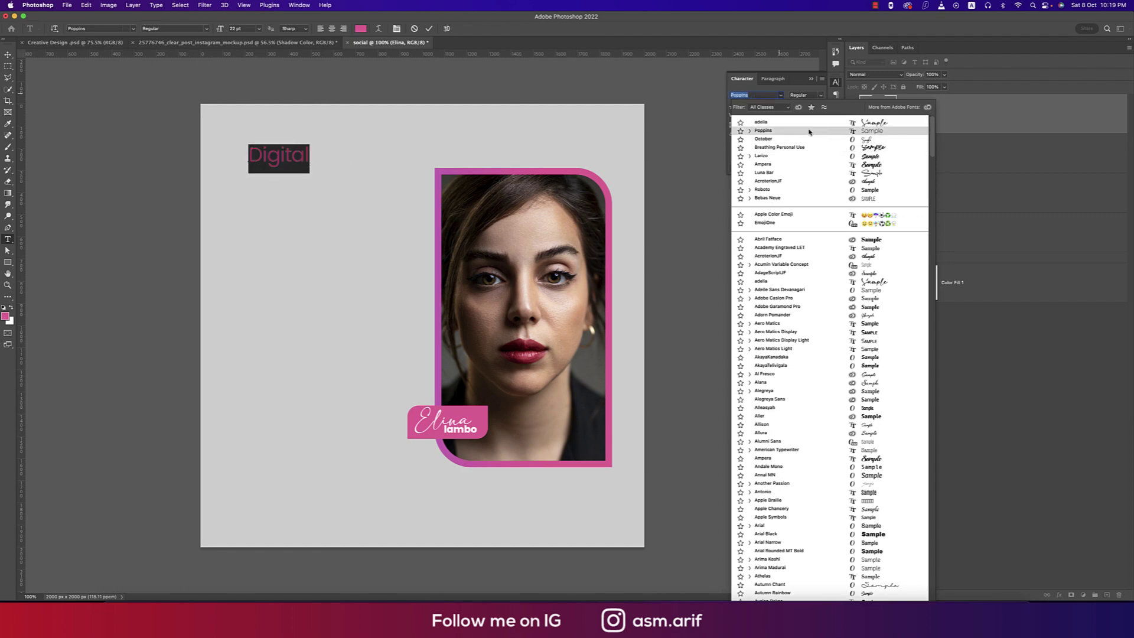
left_click(753, 95)
left_click(825, 99)
left_click(764, 95)
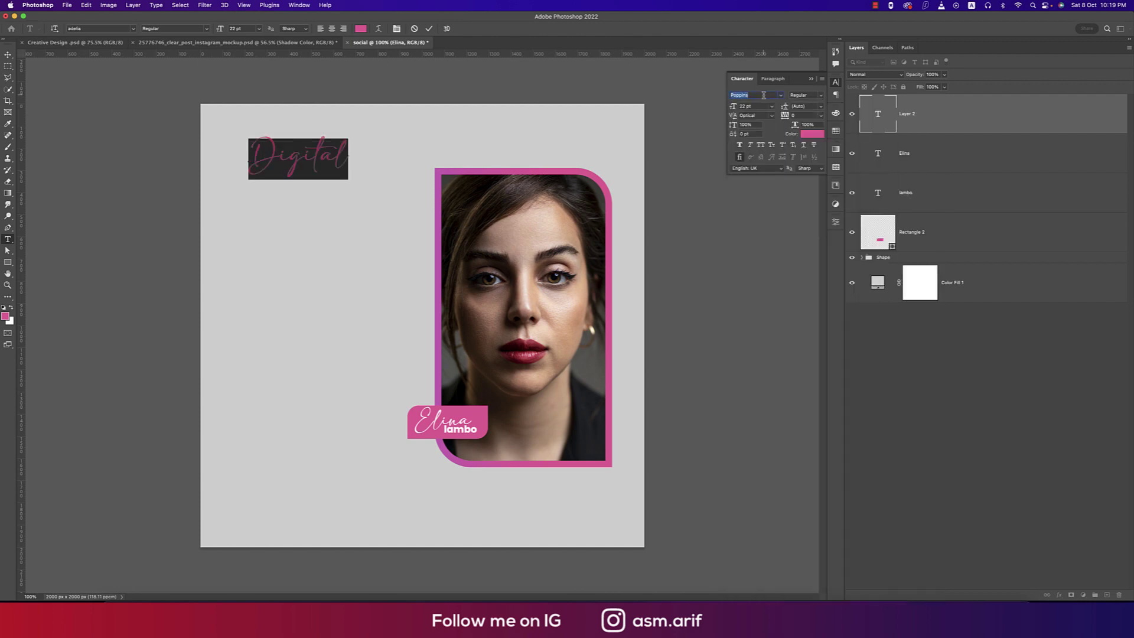
key("Escape")
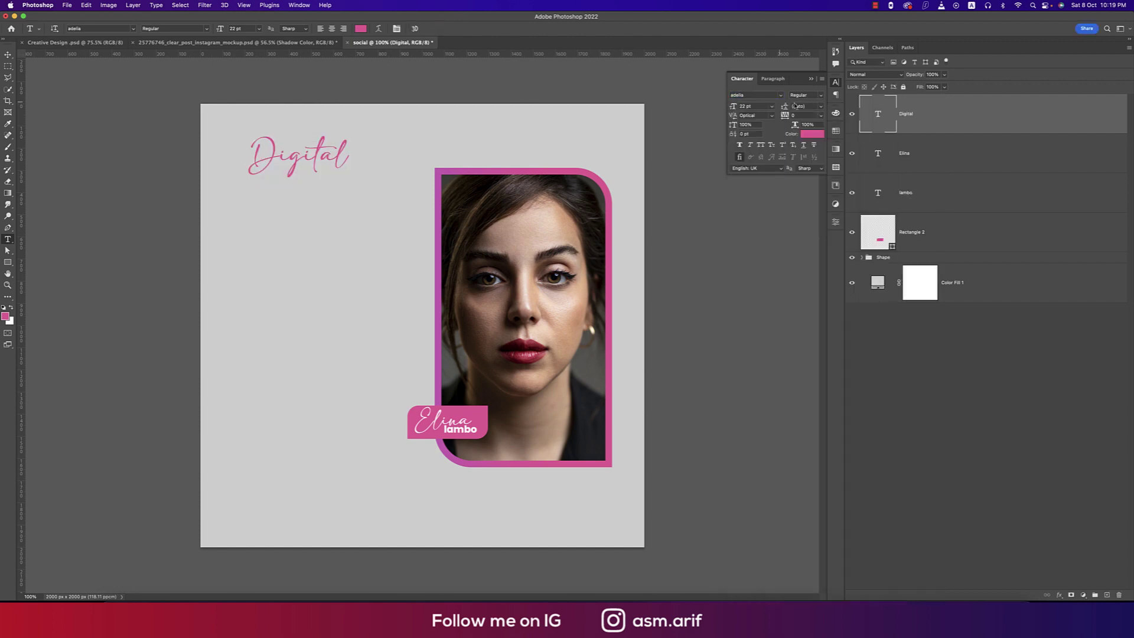
type("Poppins")
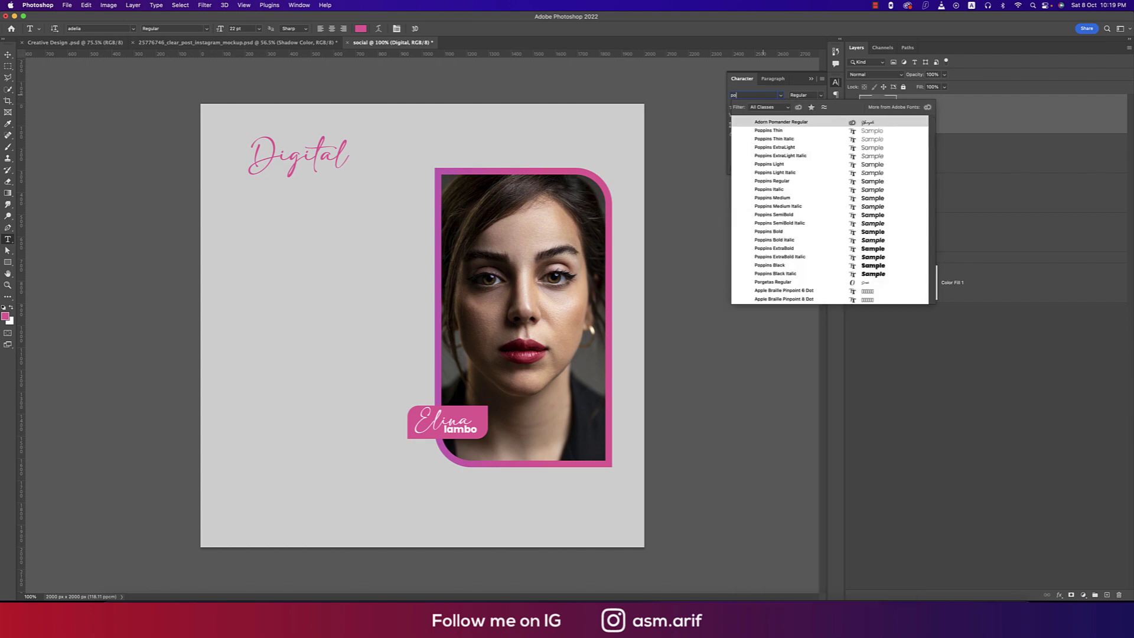
left_click(875, 243)
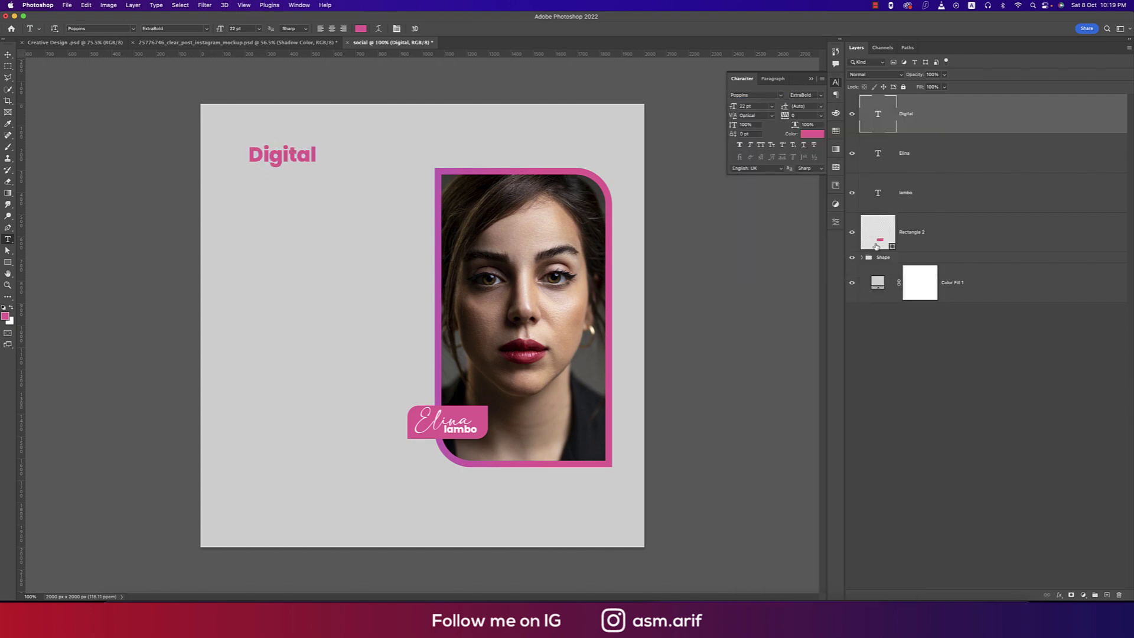
- Duplicate Digital, enlarge the copy to 35.2 pt and move it below the original
key("v")
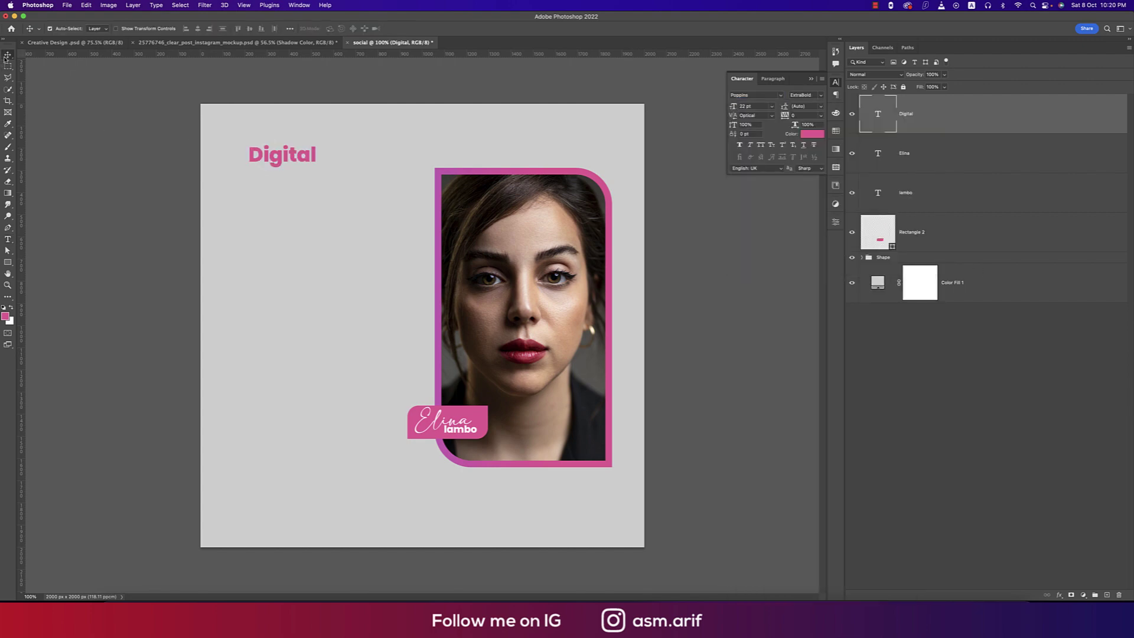
left_click_drag(259, 158, 235, 185)
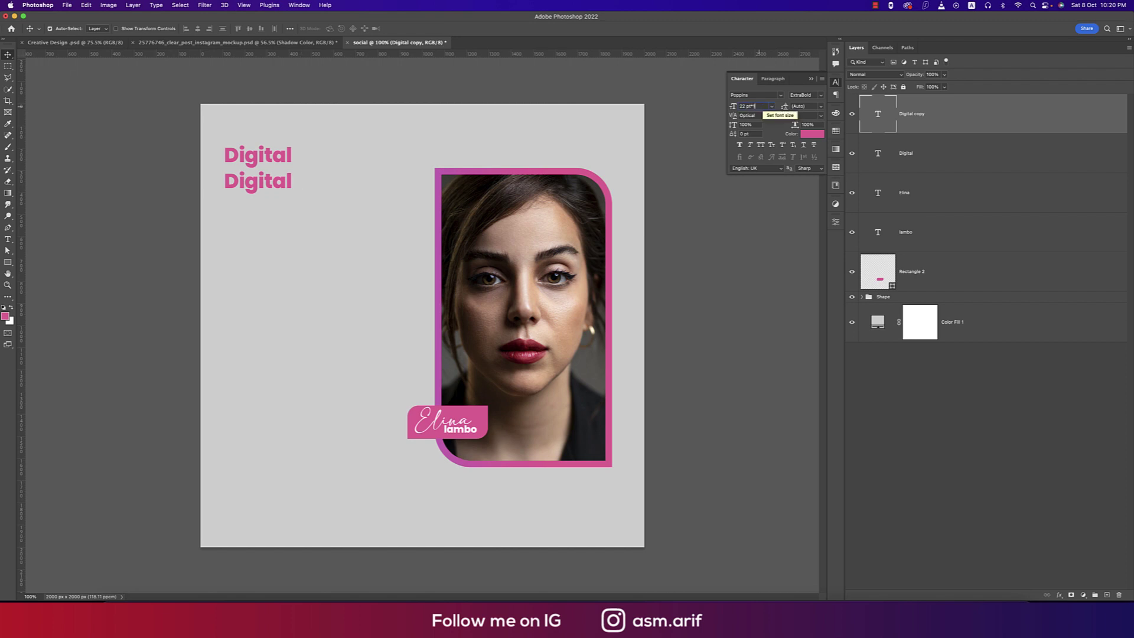
key("Return")
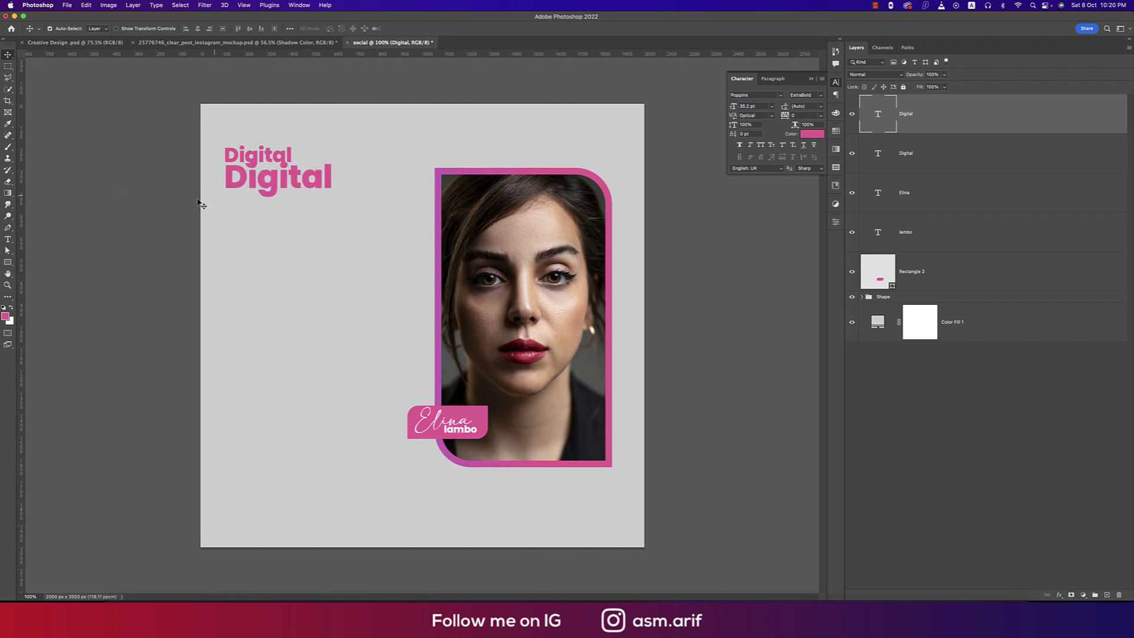
left_click_drag(327, 182, 329, 192)
- Colour the lower Digital a dark grey sampled from the photo background
left_click(812, 134)
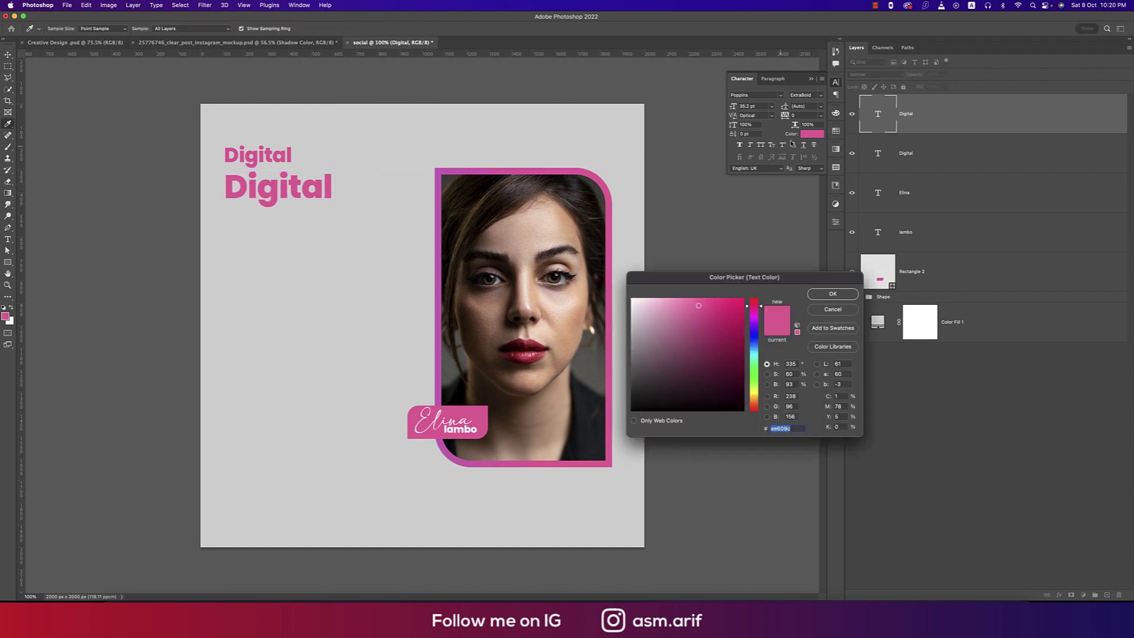
left_click(591, 367)
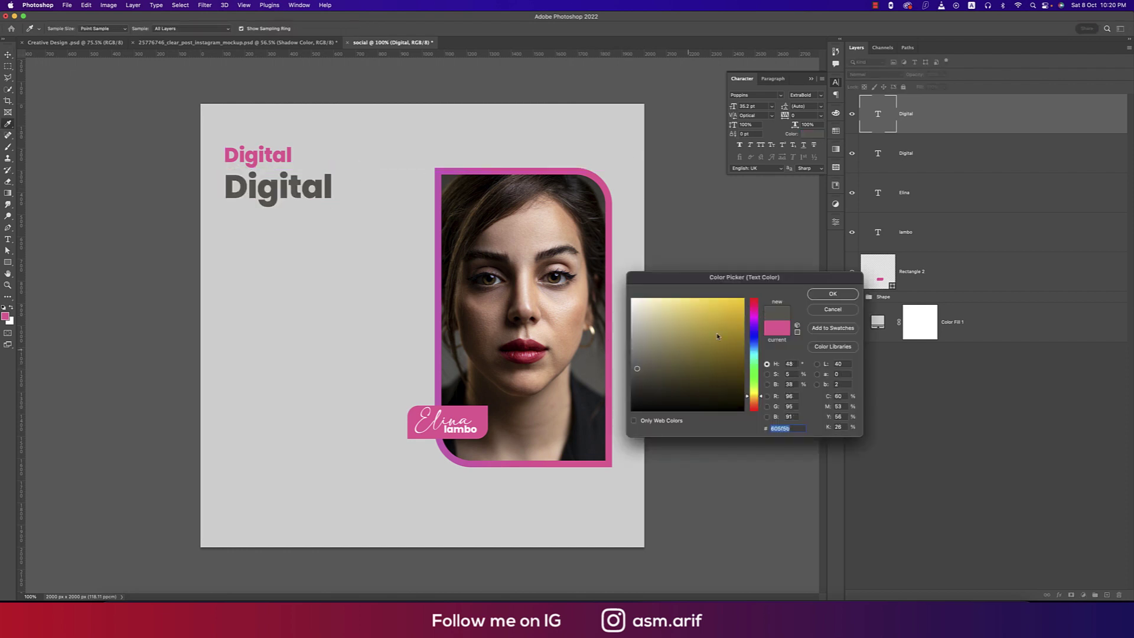
left_click(832, 294)
left_click(862, 297)
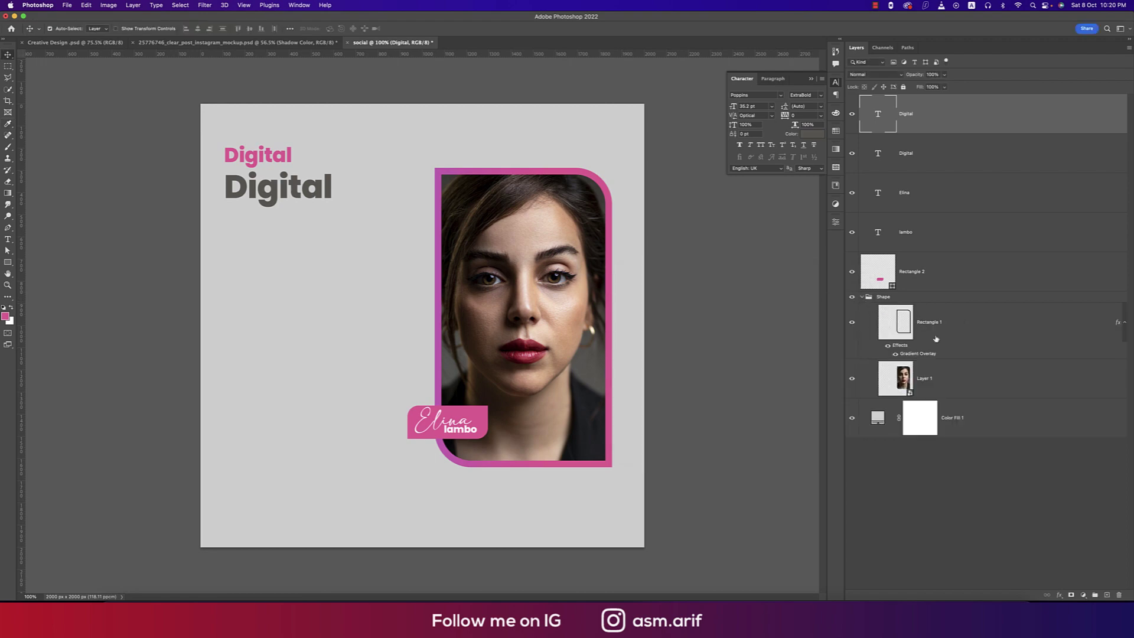
- Add a Black & White adjustment layer above Layer 1 and clip it to the portrait
left_click(962, 371)
left_click(1081, 594)
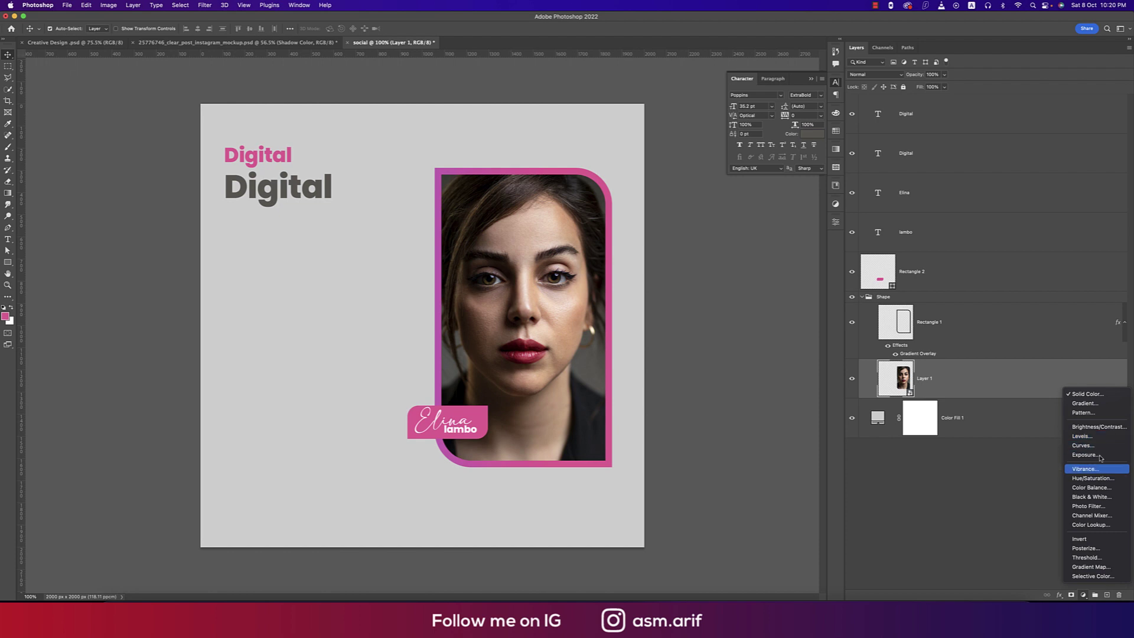
left_click(1092, 496)
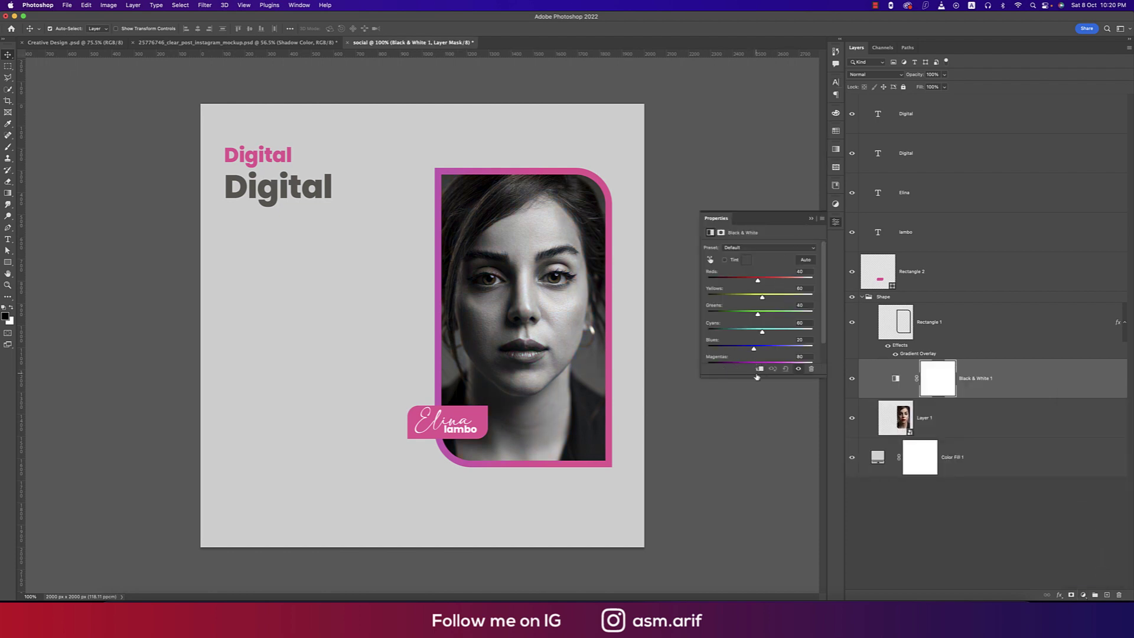
left_click(758, 370)
left_click(809, 220)
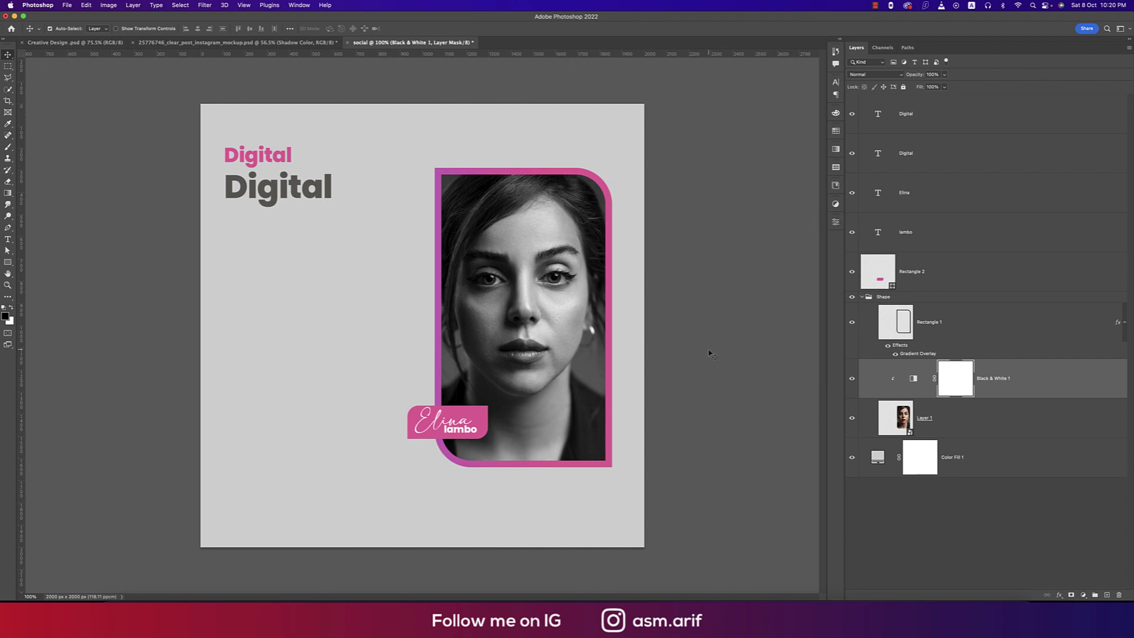
left_click(741, 340)
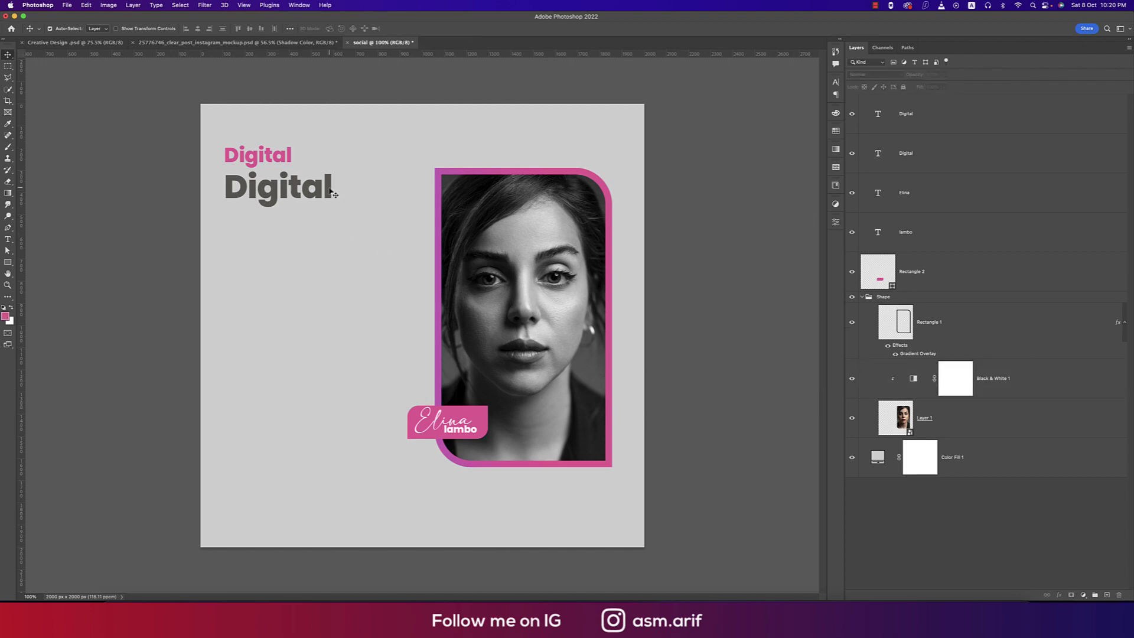
- Colour the second Digital heading dark grey #414141
left_click(876, 125)
left_click(835, 81)
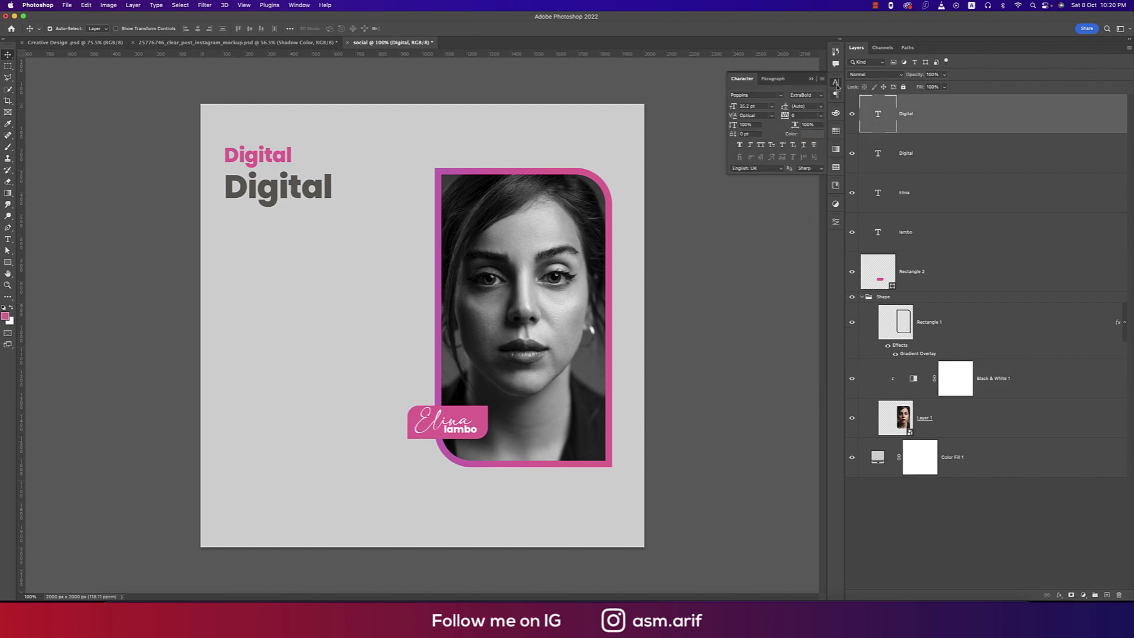
left_click(812, 134)
left_click(586, 375)
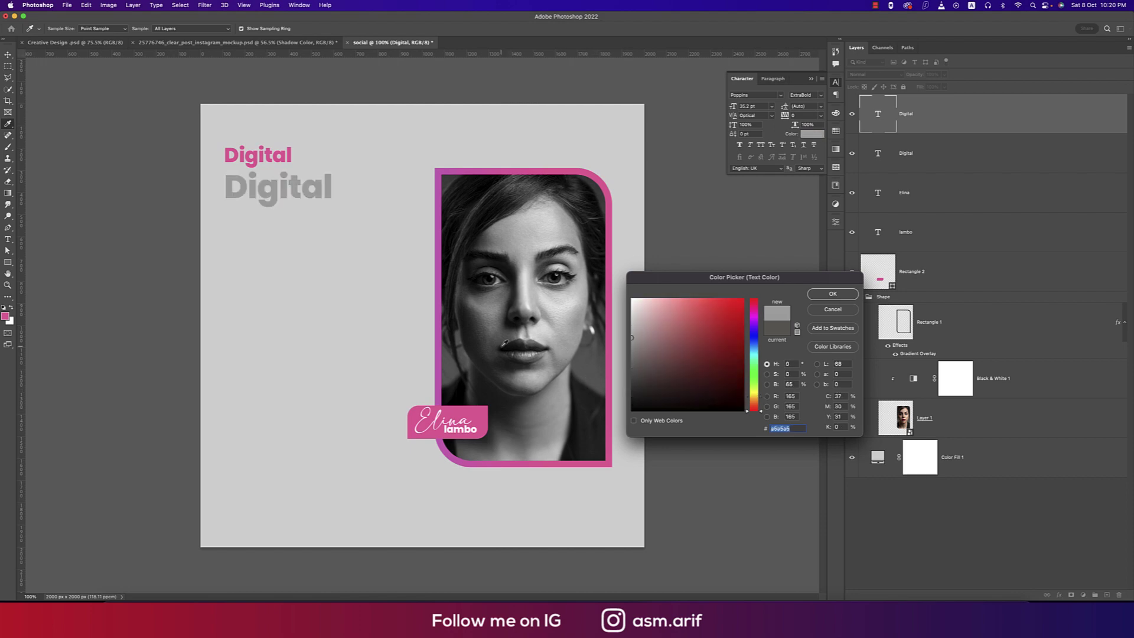
left_click(495, 348)
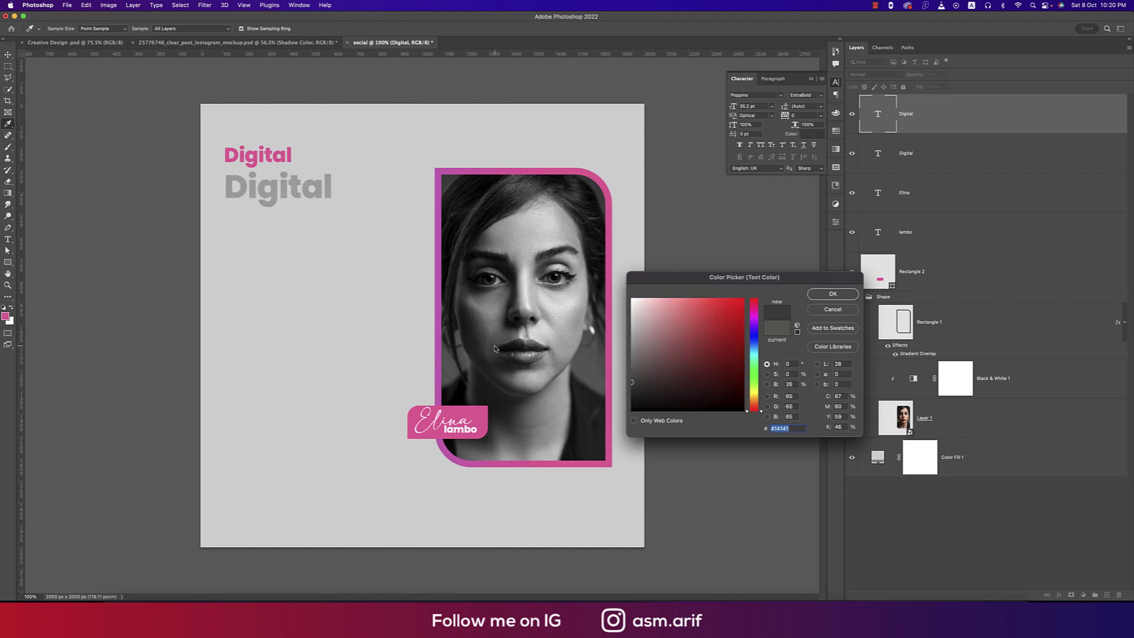
left_click(842, 298)
left_click(813, 79)
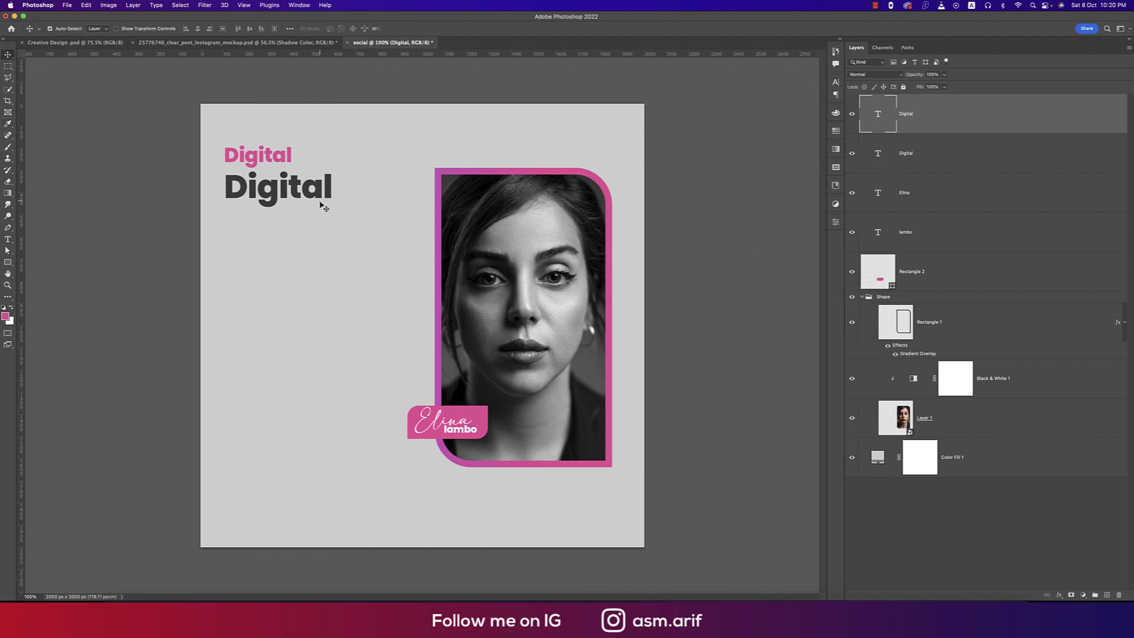
- Retype the lower heading as 'Profile' and nudge the pink Digital slightly down
double_click(318, 193)
type("Profile")
key("Escape")
key("v")
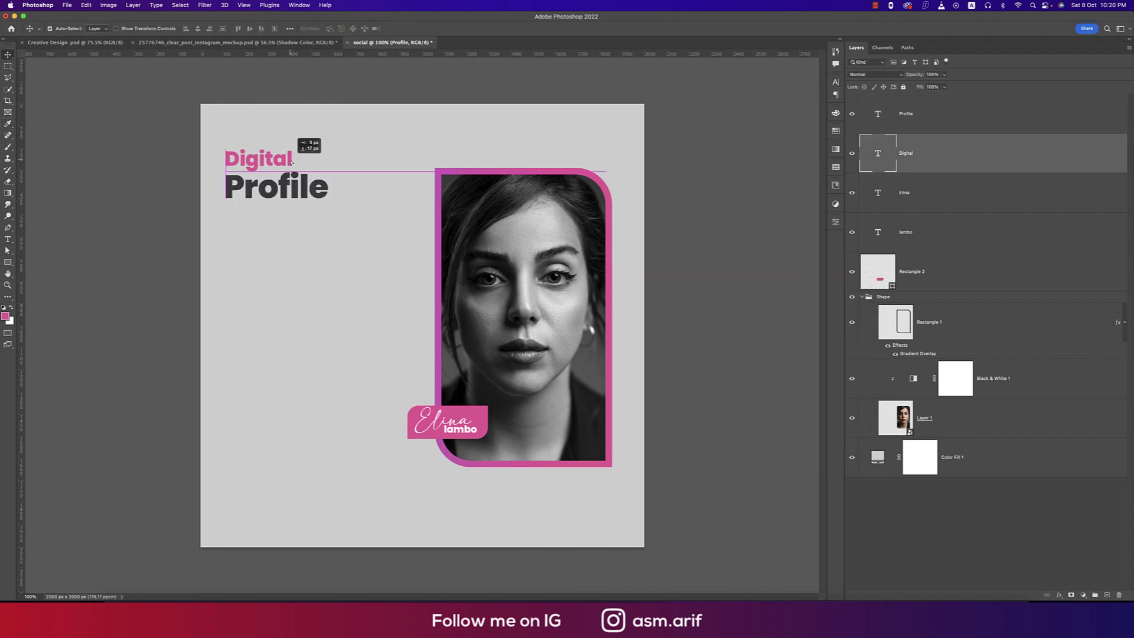
left_click_drag(301, 145, 302, 148)
left_click(681, 312)
- Turn on All Caps for the Profile heading
left_click(319, 198)
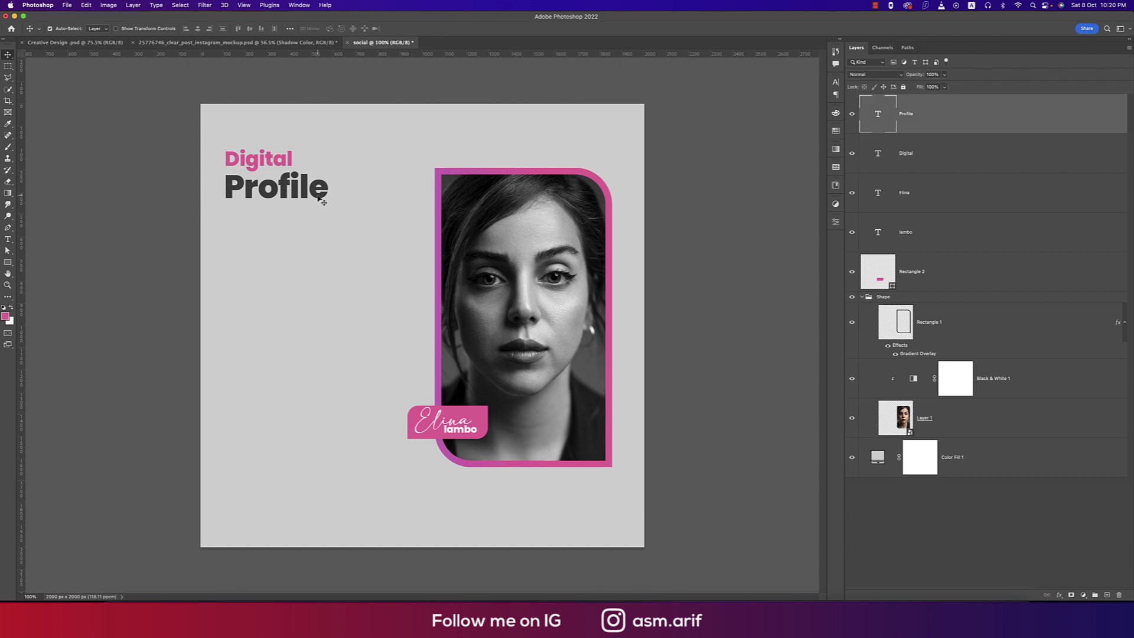
left_click(836, 83)
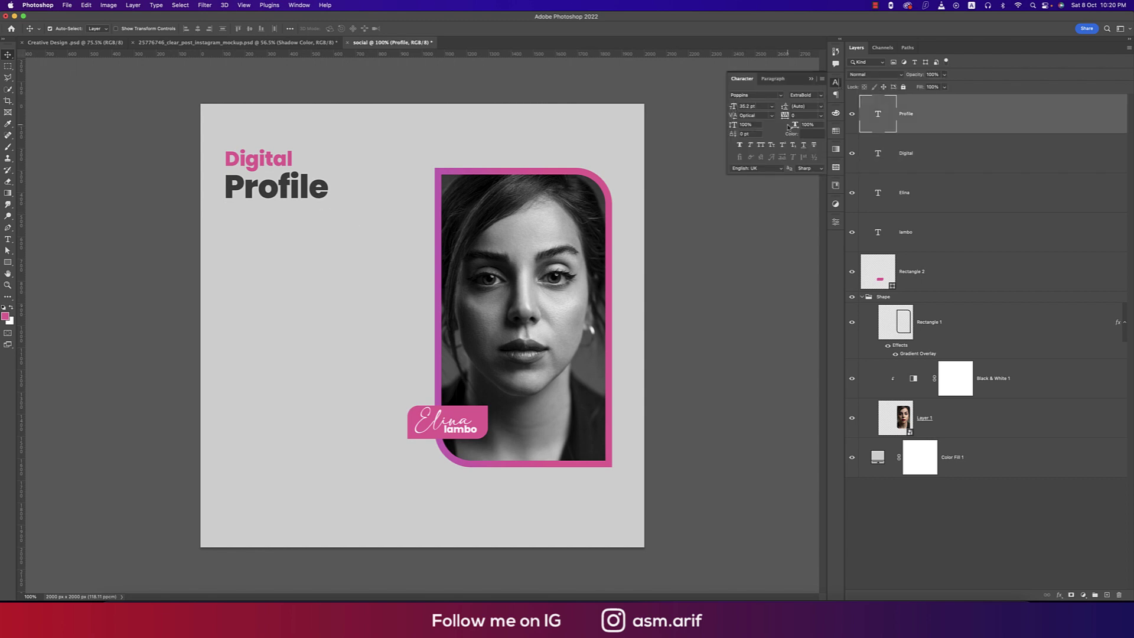
left_click(761, 145)
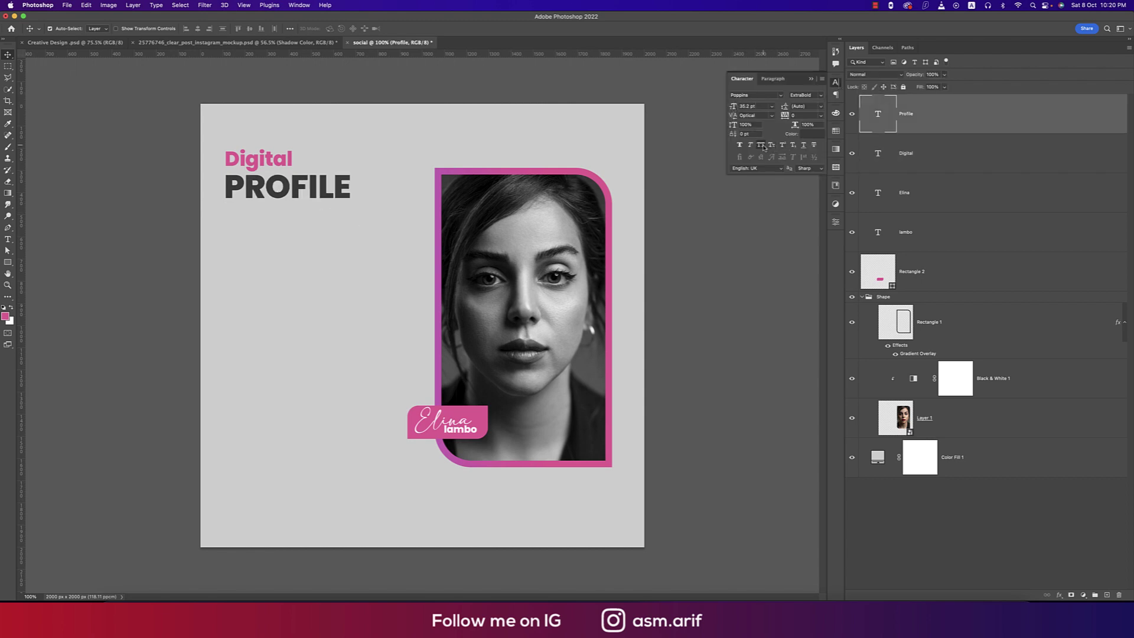
left_click(810, 80)
left_click(729, 165)
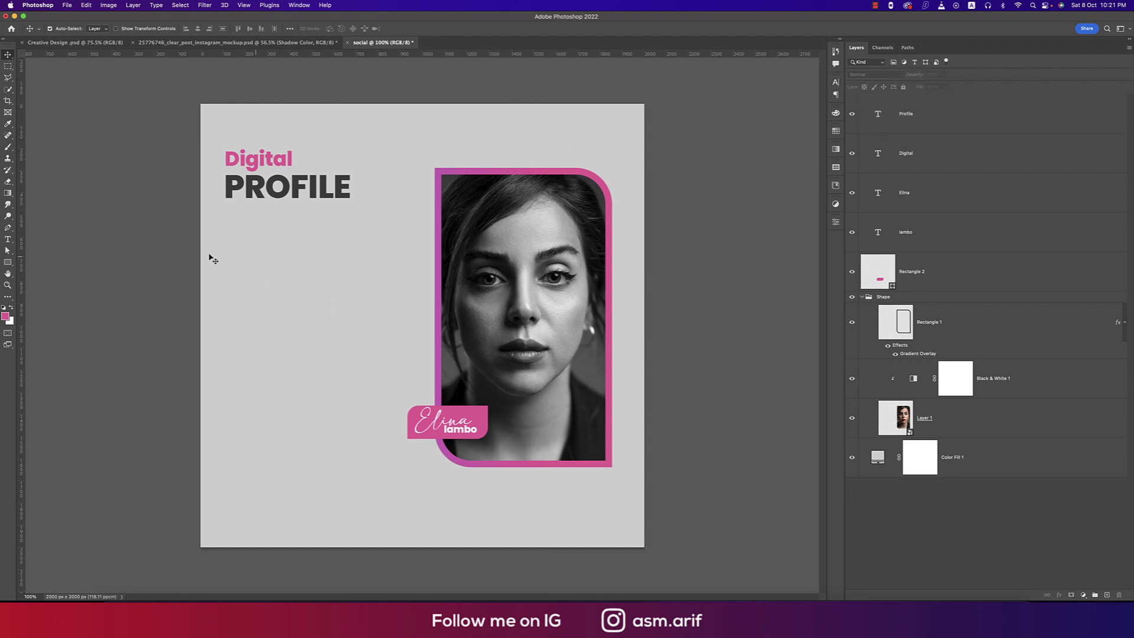
- Draw a paragraph text box under PROFILE in 8 pt Poppins Regular, All Caps off
left_click(8, 239)
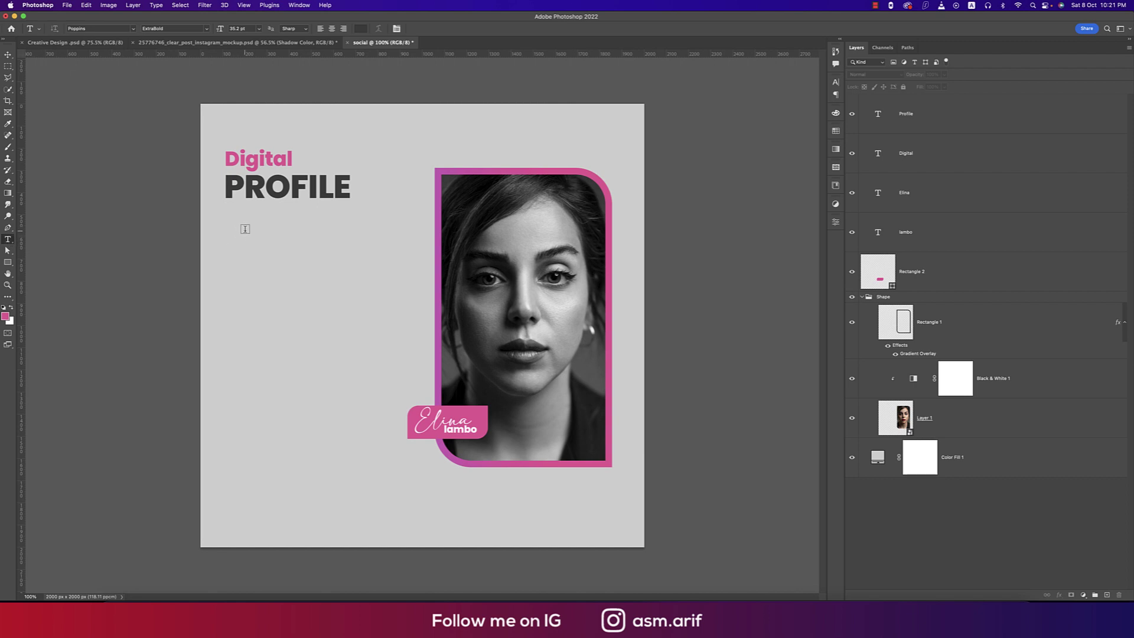
left_click_drag(229, 220, 373, 388)
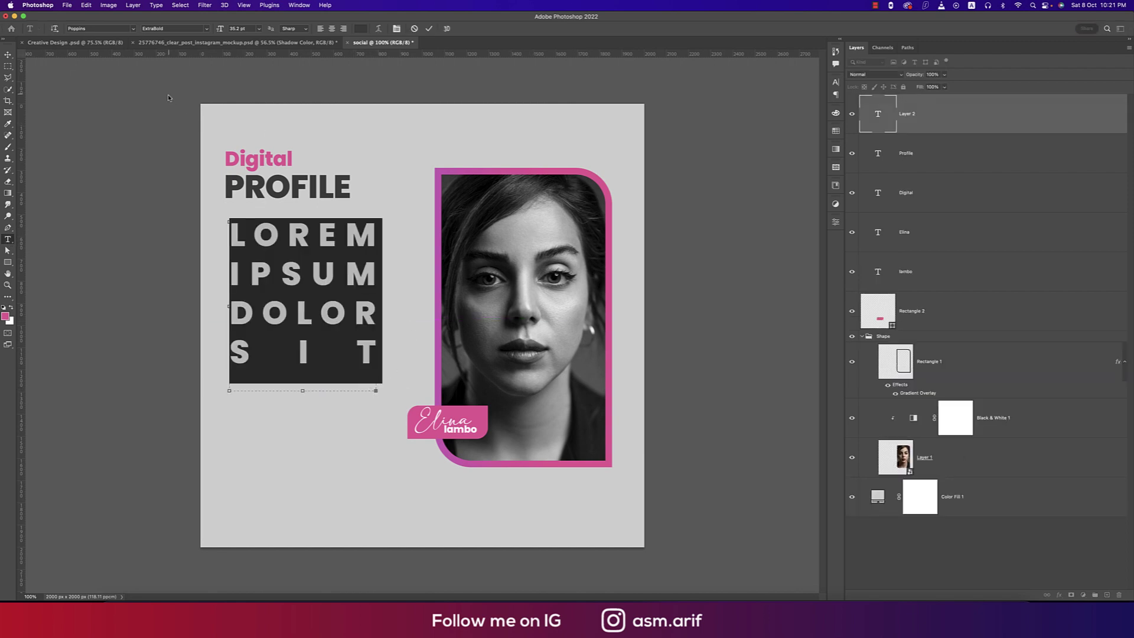
left_click(244, 28)
type("8")
key("Return")
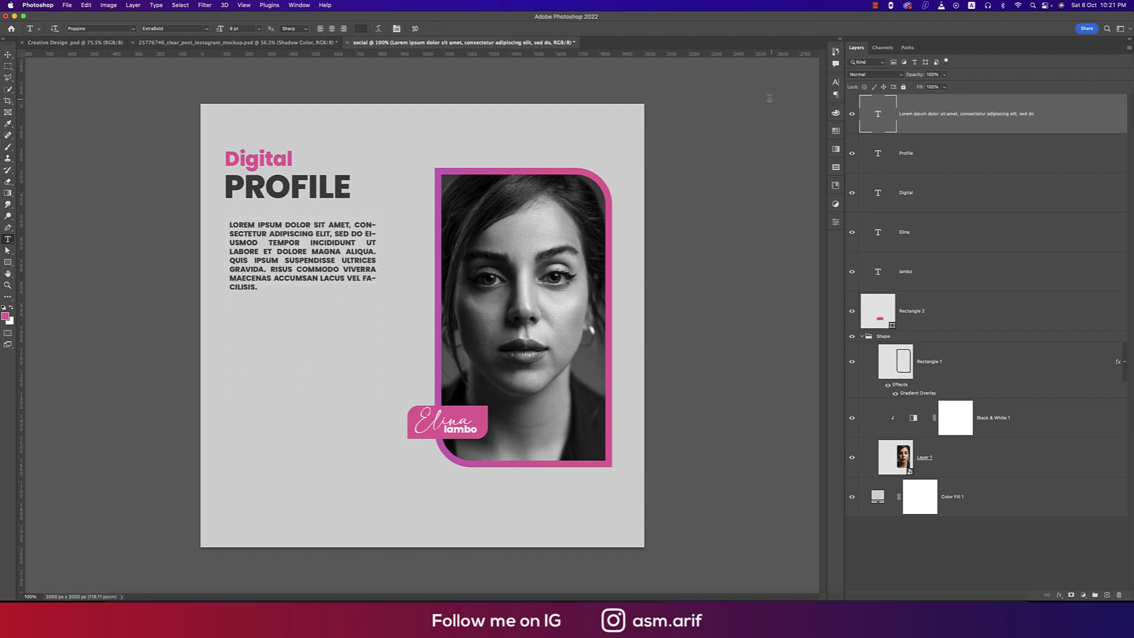
left_click(835, 83)
left_click(821, 96)
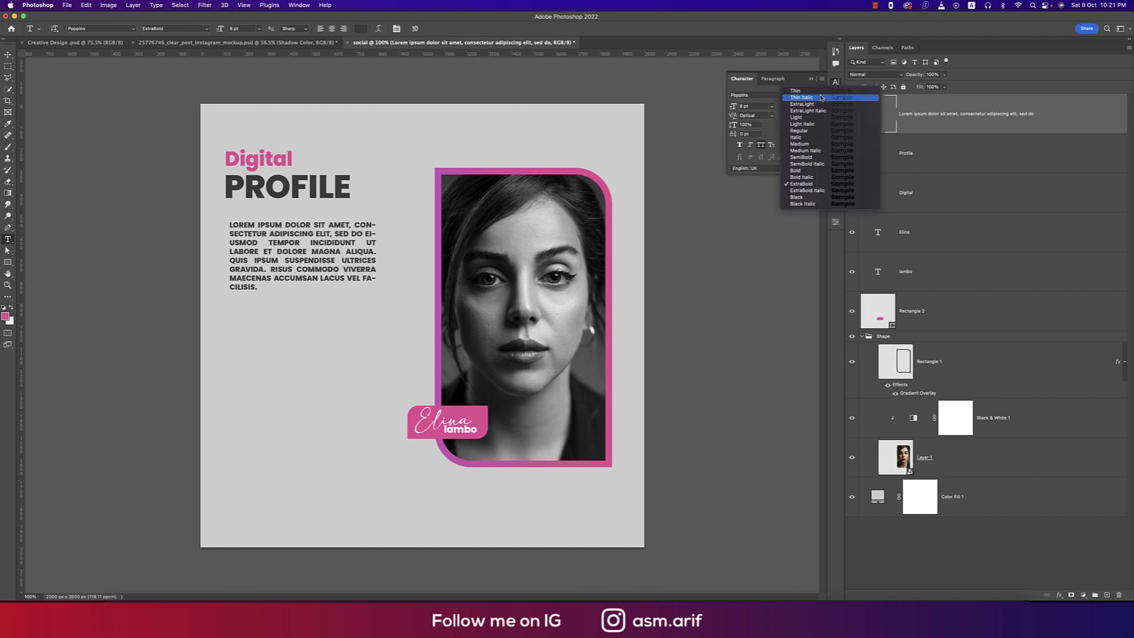
left_click(817, 131)
key("v")
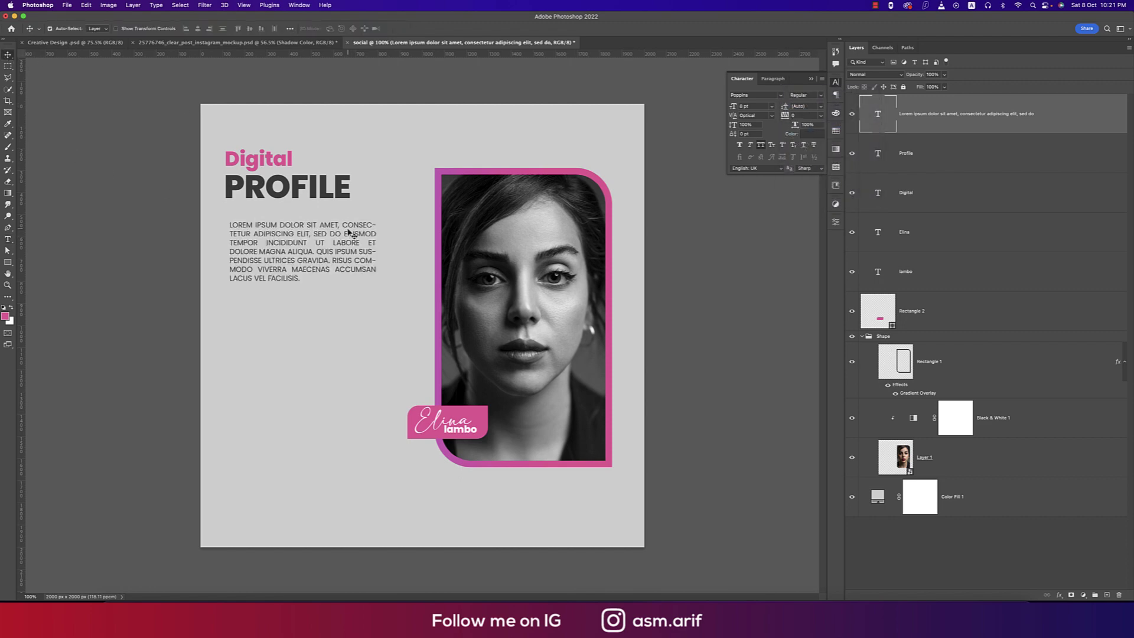
left_click_drag(335, 227, 332, 219)
left_click(761, 145)
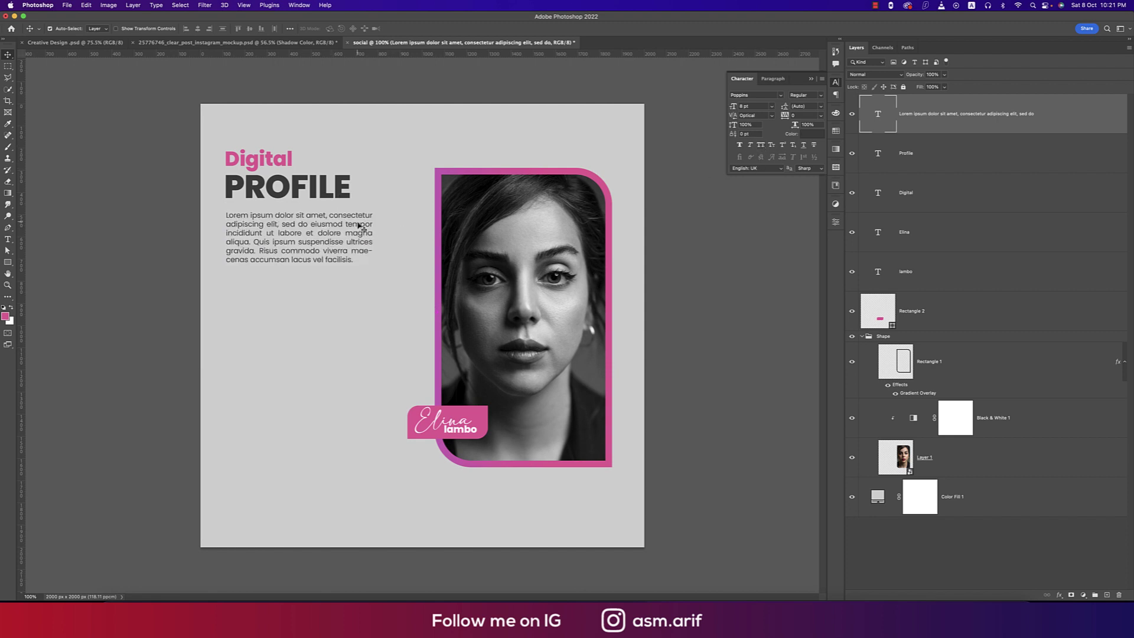
- Scale PROFILE to the body text's width and enlarge the Digital heading slightly
left_click(348, 201)
key("super+t")
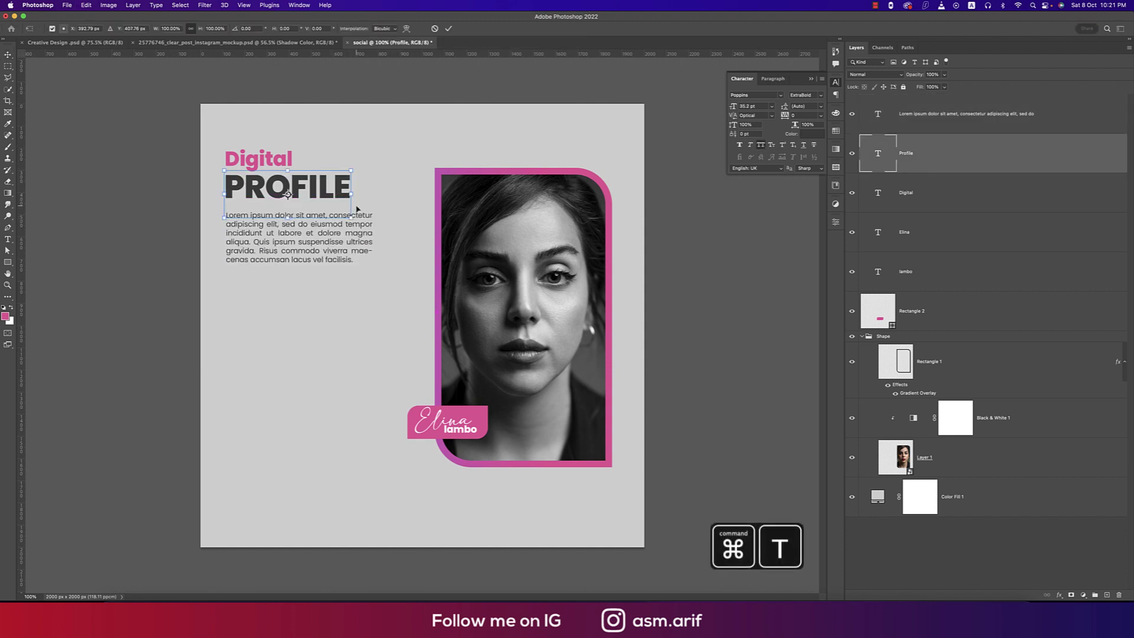
left_click_drag(351, 218, 372, 225)
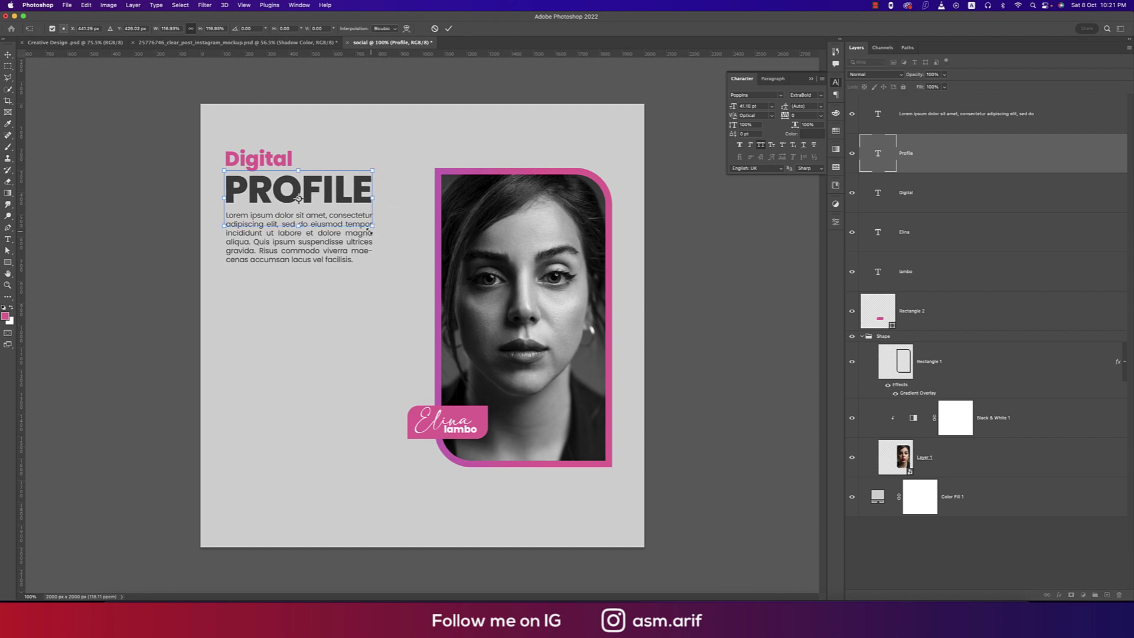
key("Return")
left_click(291, 166)
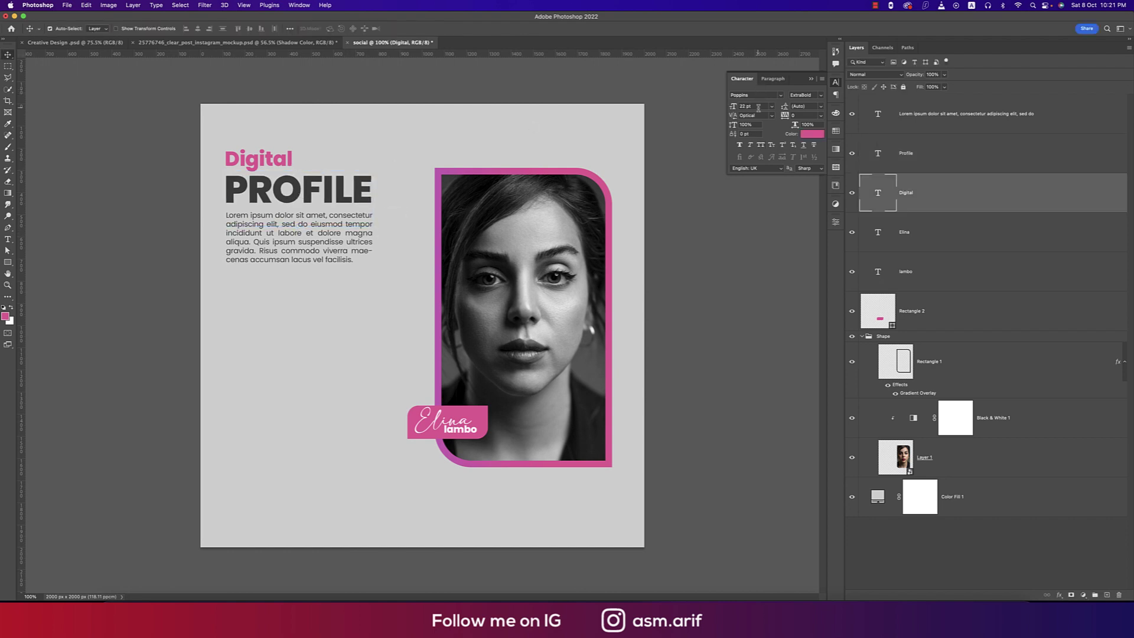
key("super+t")
left_click_drag(293, 161, 304, 161)
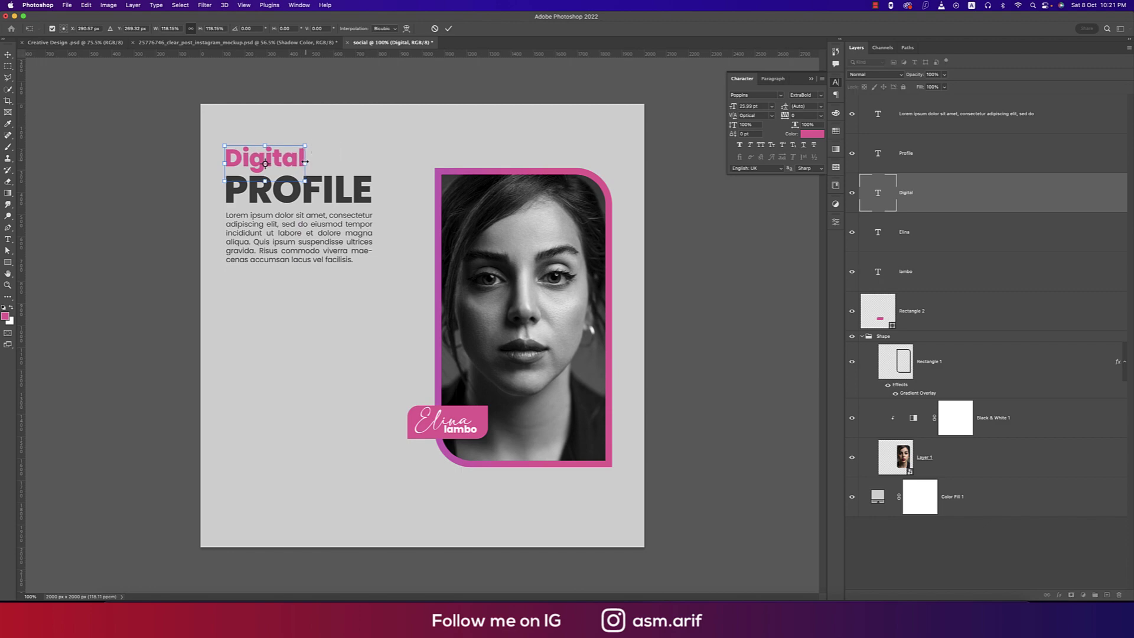
key("Return")
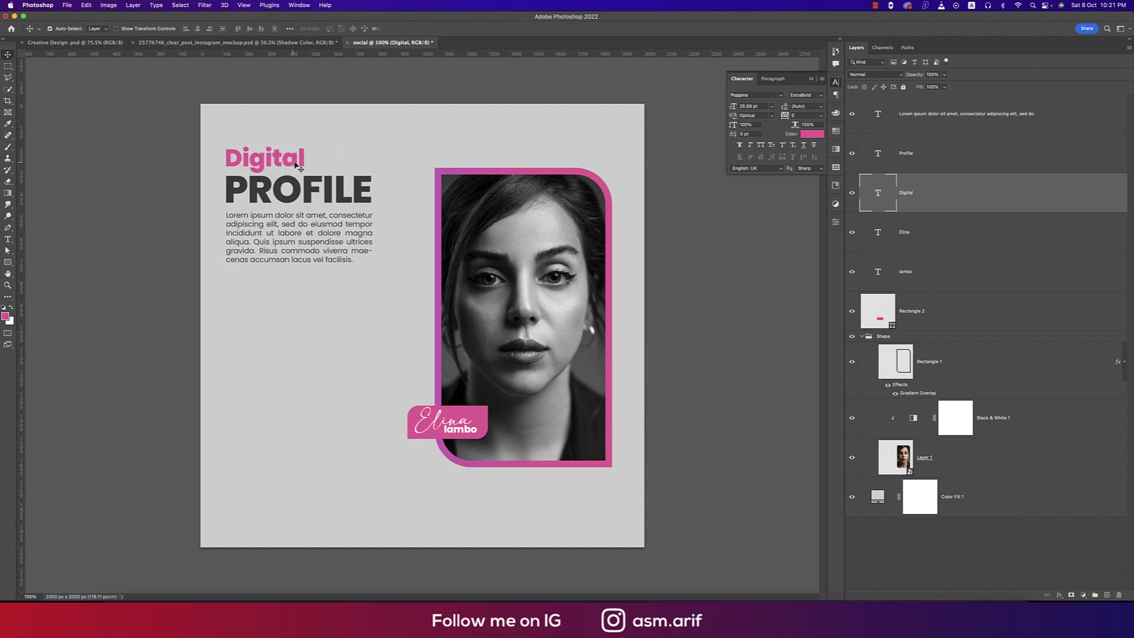
- Set the Digital heading to 25 pt by entering 40/1.6 as its size
double_click(296, 190)
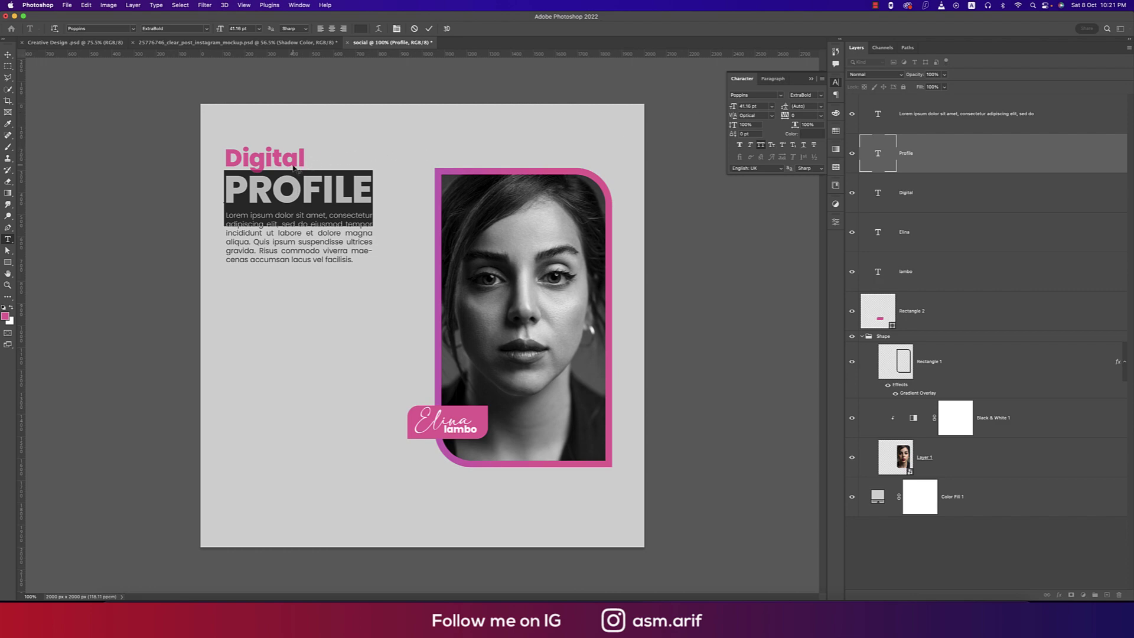
key("Escape")
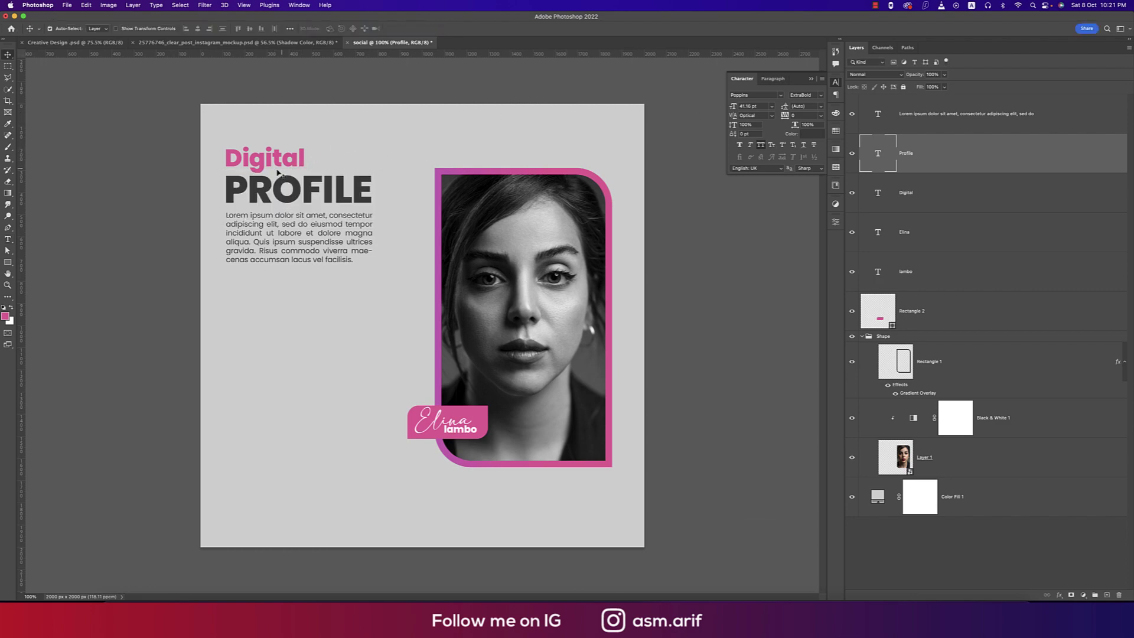
double_click(297, 164)
left_click_drag(767, 104, 747, 106)
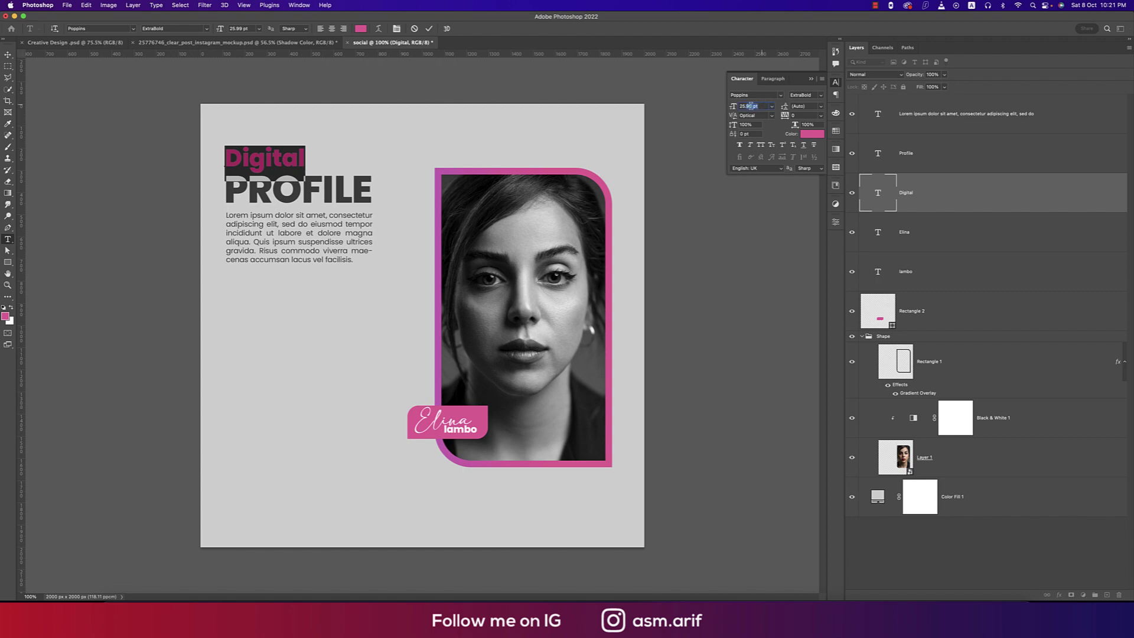
type("40/1.6")
key("Return")
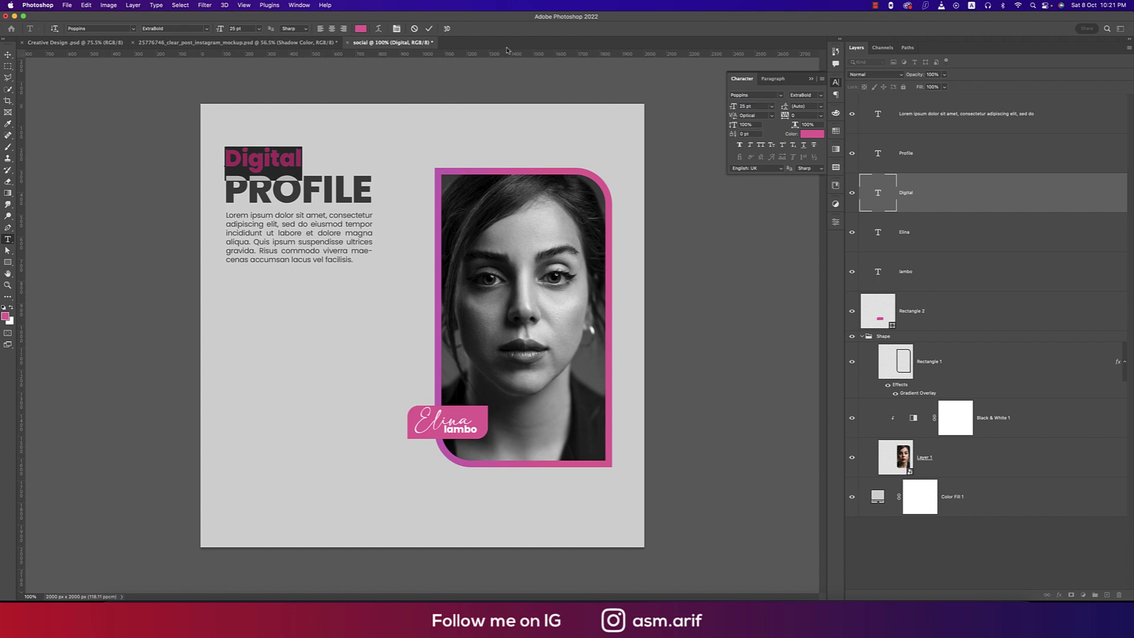
left_click(429, 29)
key("v")
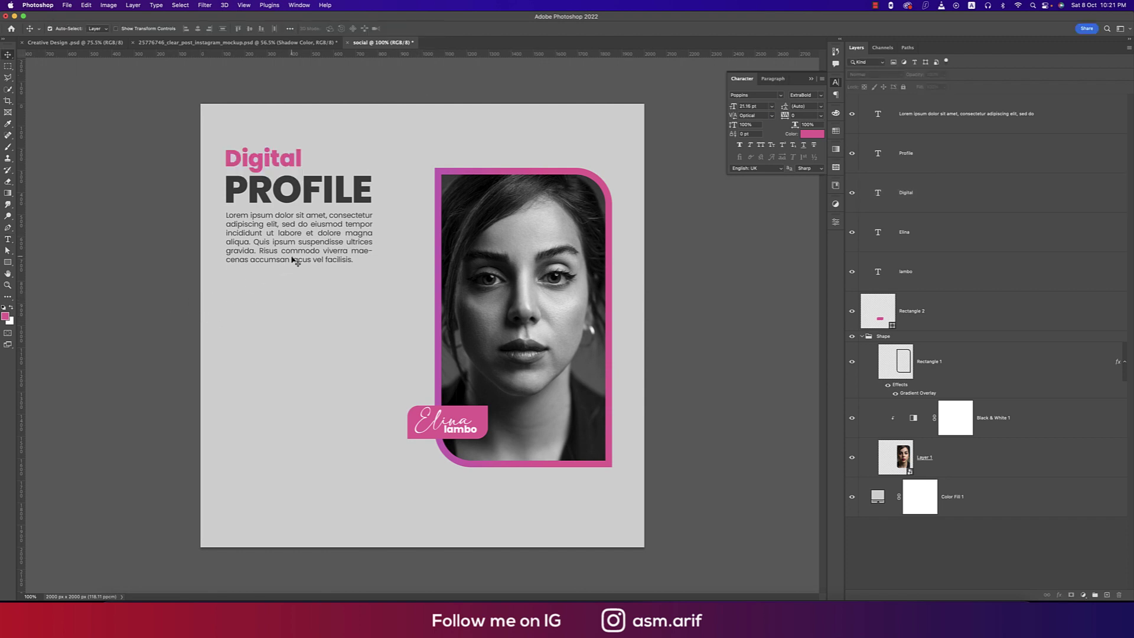
- Double the body paragraph by pasting a second copy of its text at the end
double_click(333, 258)
left_click(351, 261)
key("super+a")
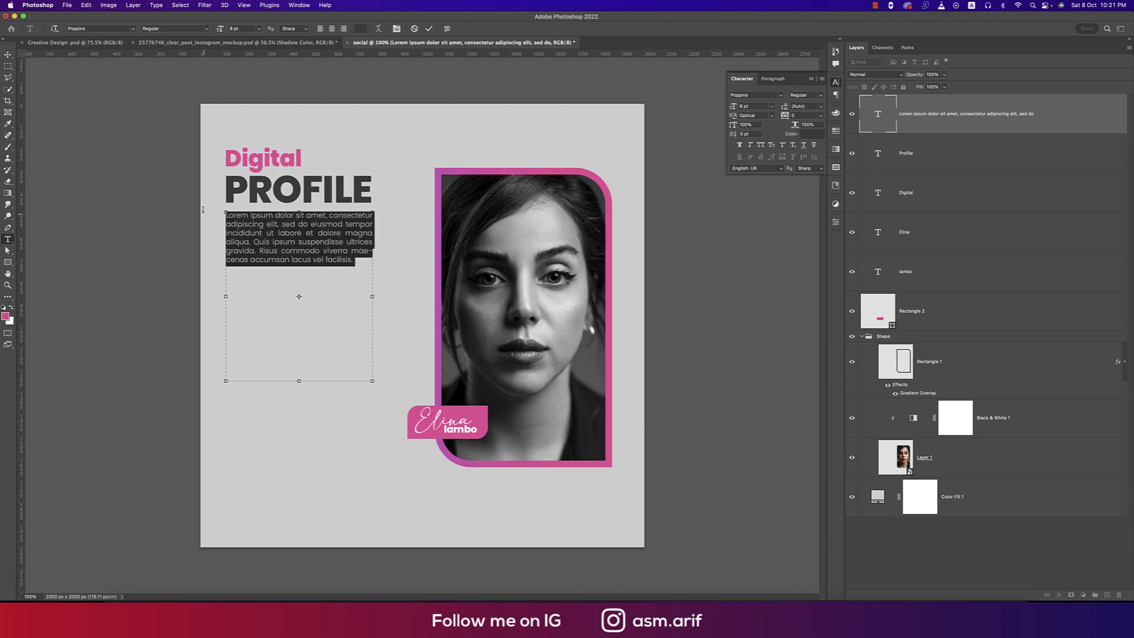
key("super+c")
left_click(357, 262)
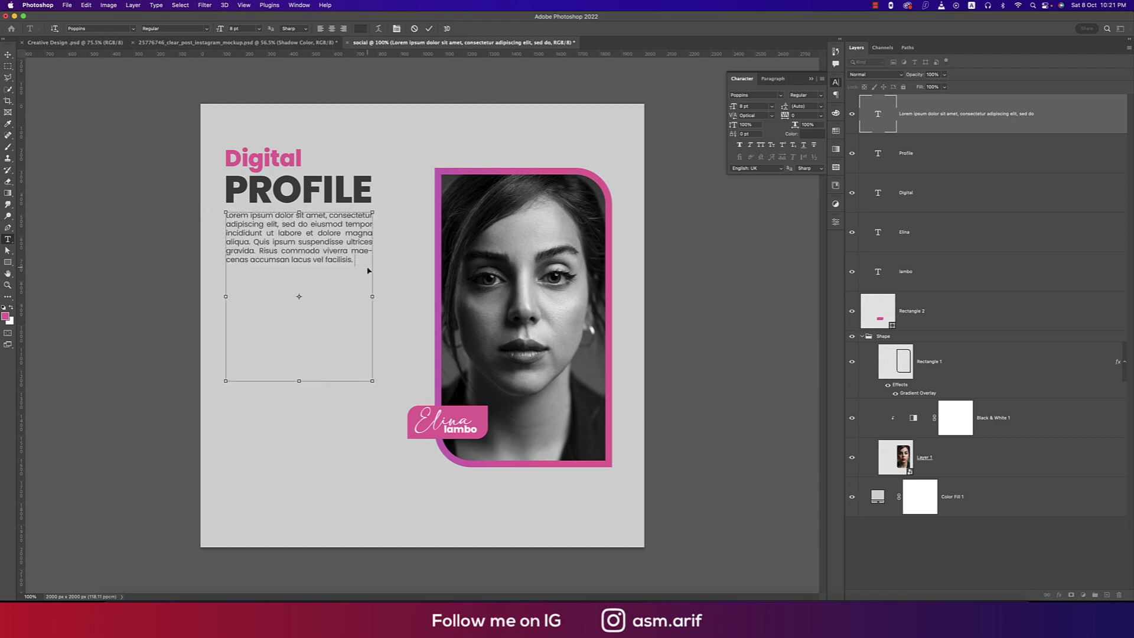
key("super+v")
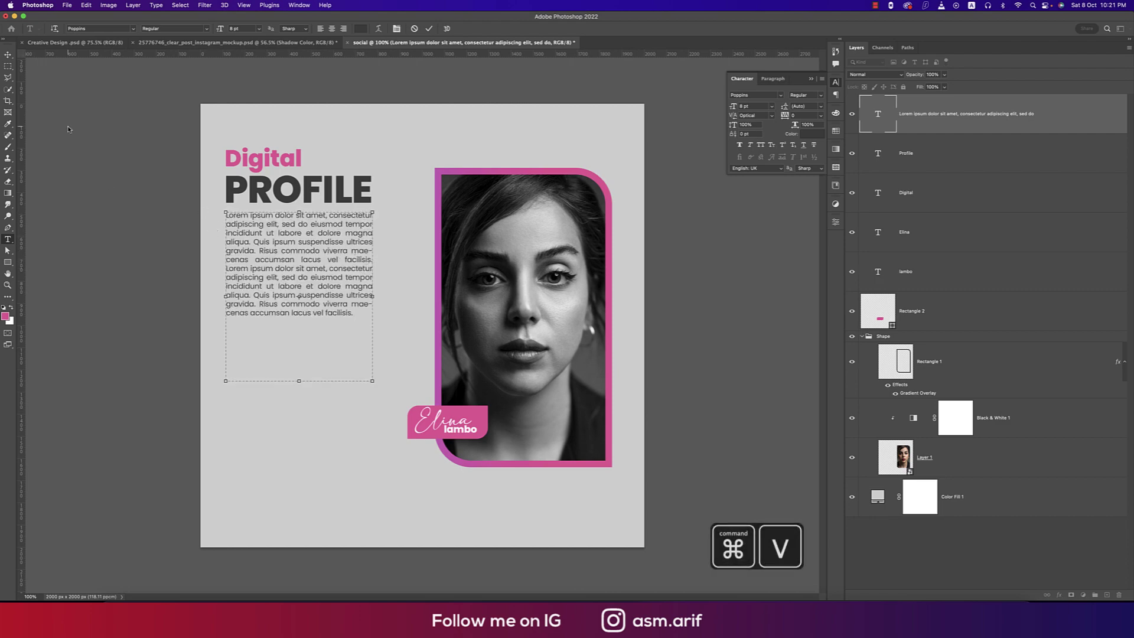
left_click(8, 53)
left_click(106, 232)
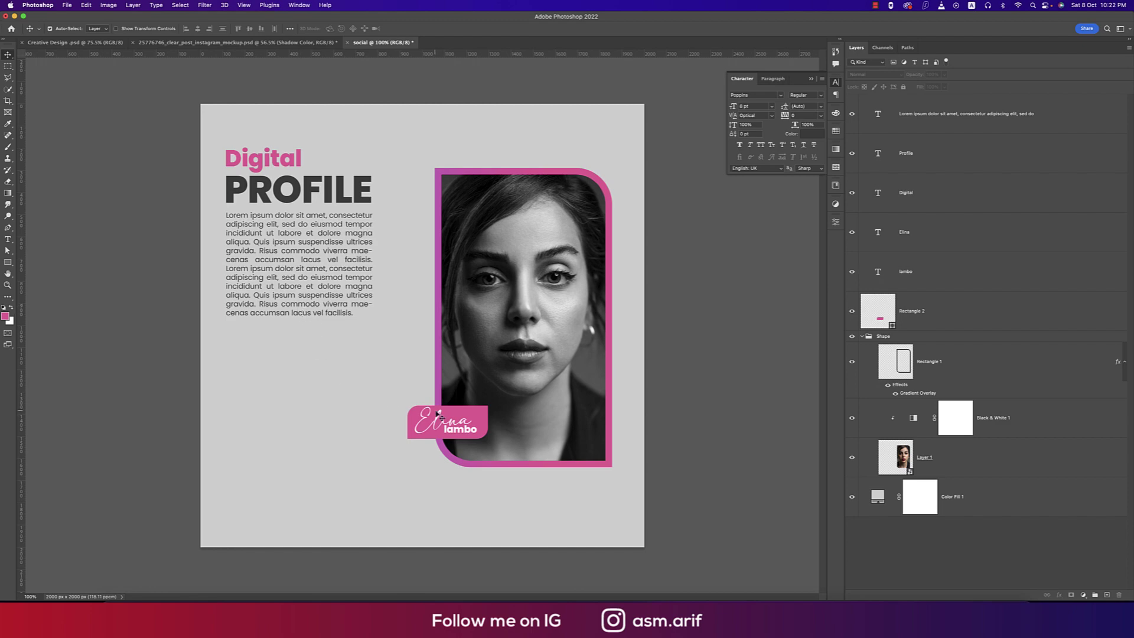
- Add 'my profile details' in 12.8 pt Bold Italic, left-aligned under the body text
key("t")
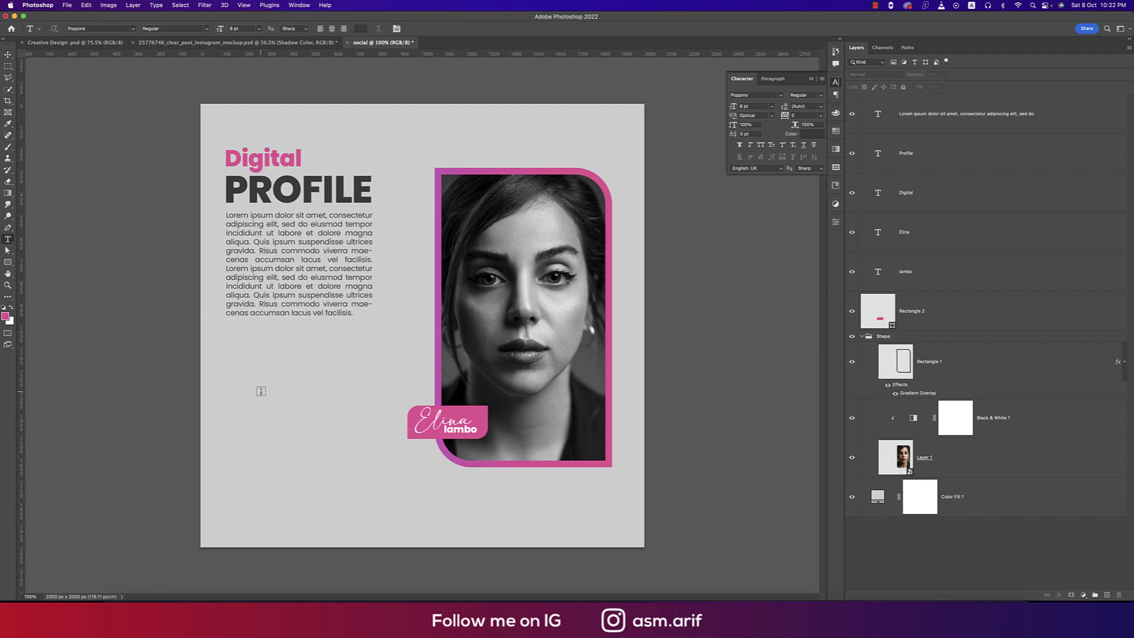
left_click(235, 374)
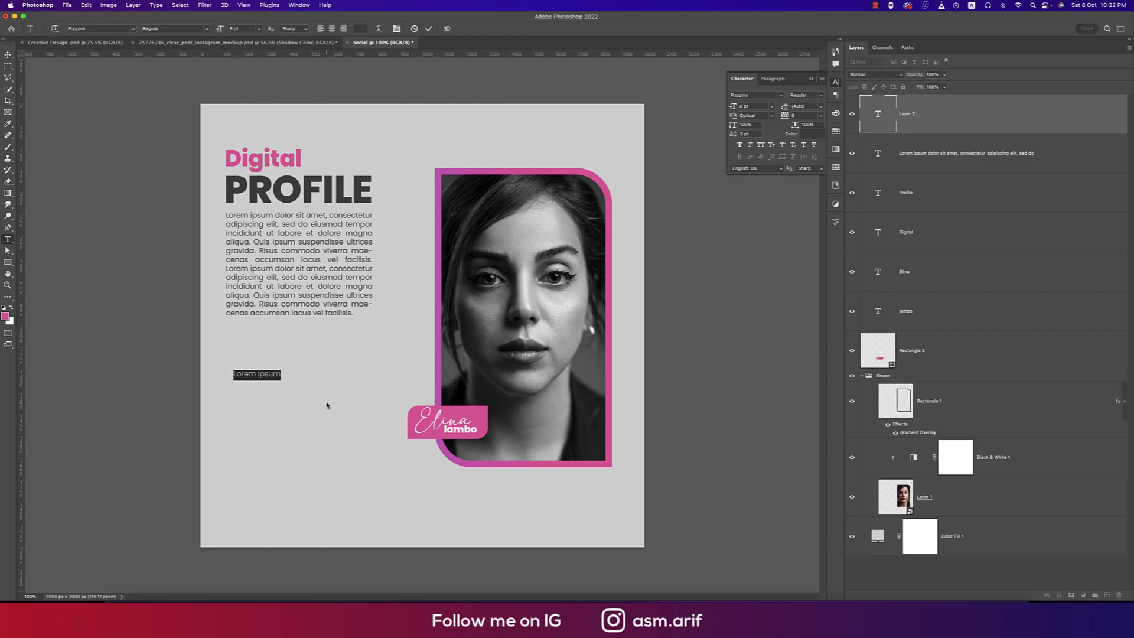
type("my profile details")
left_click(805, 95)
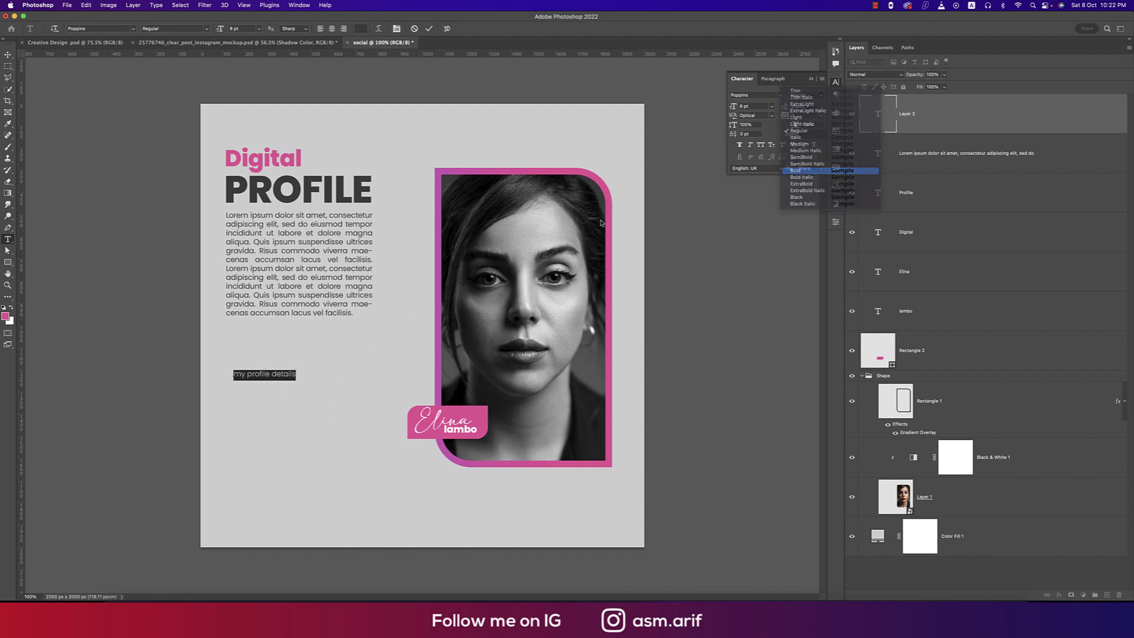
left_click(796, 170)
left_click(761, 107)
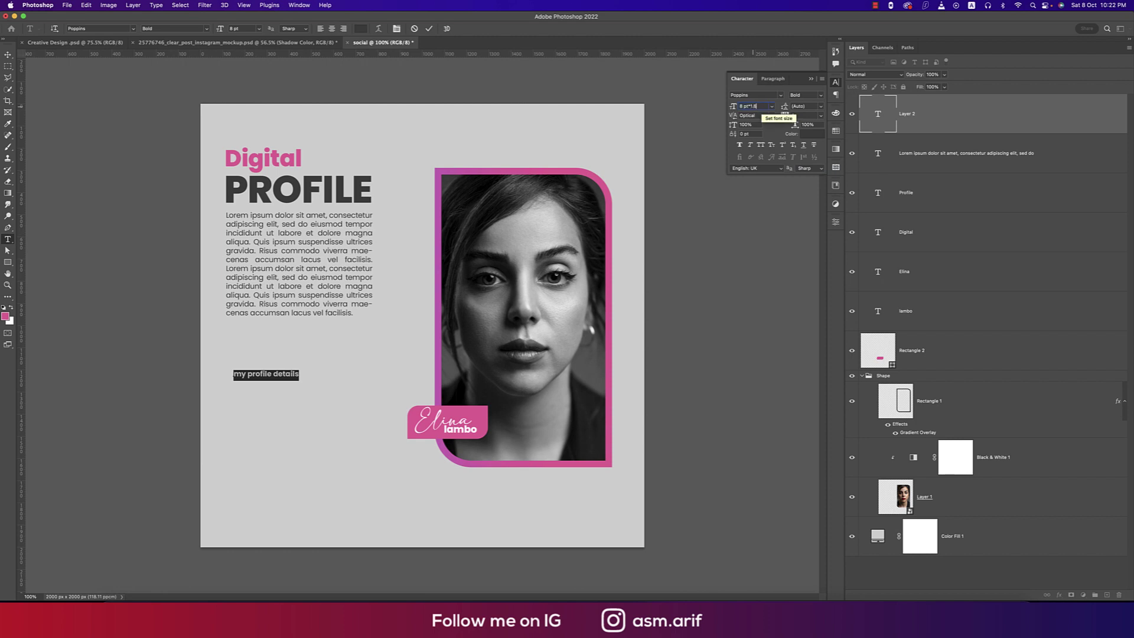
key("Return")
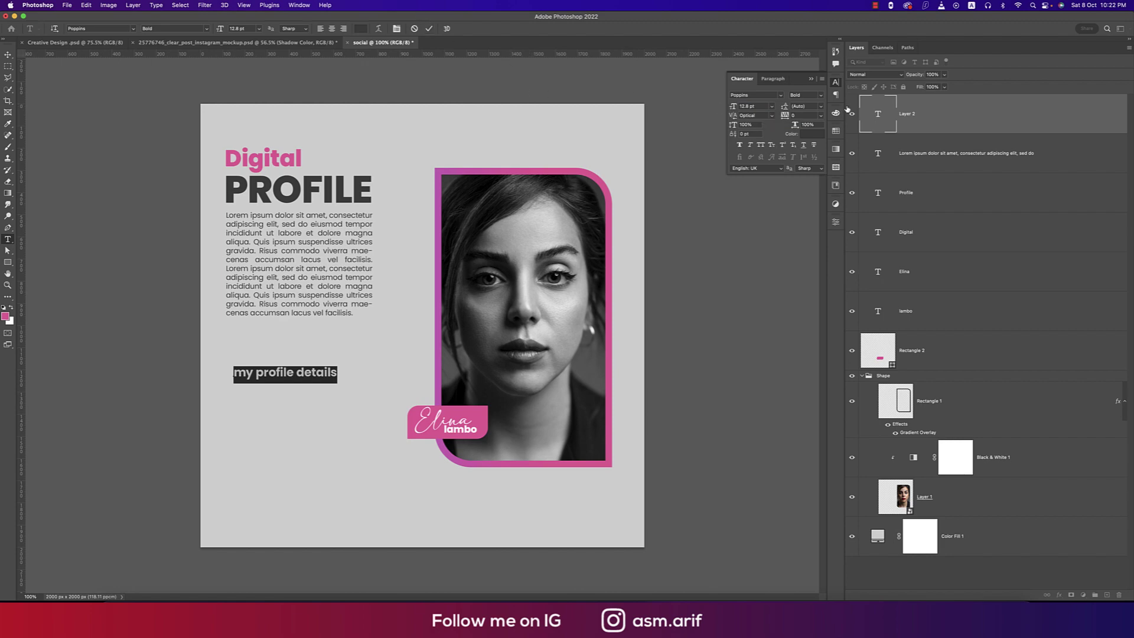
left_click(821, 96)
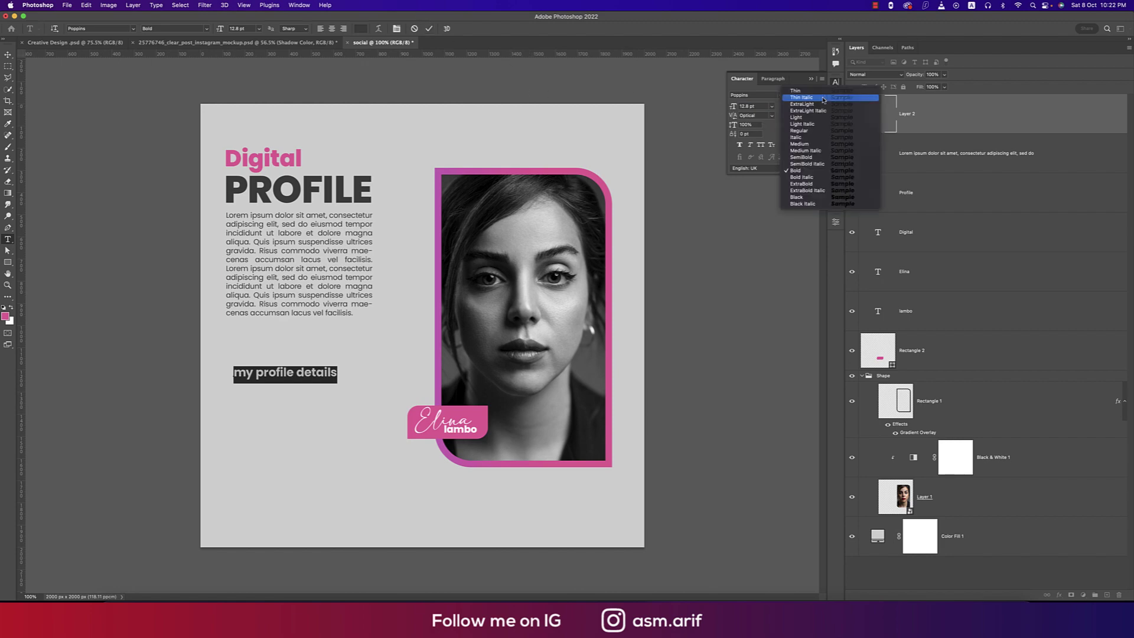
left_click(837, 178)
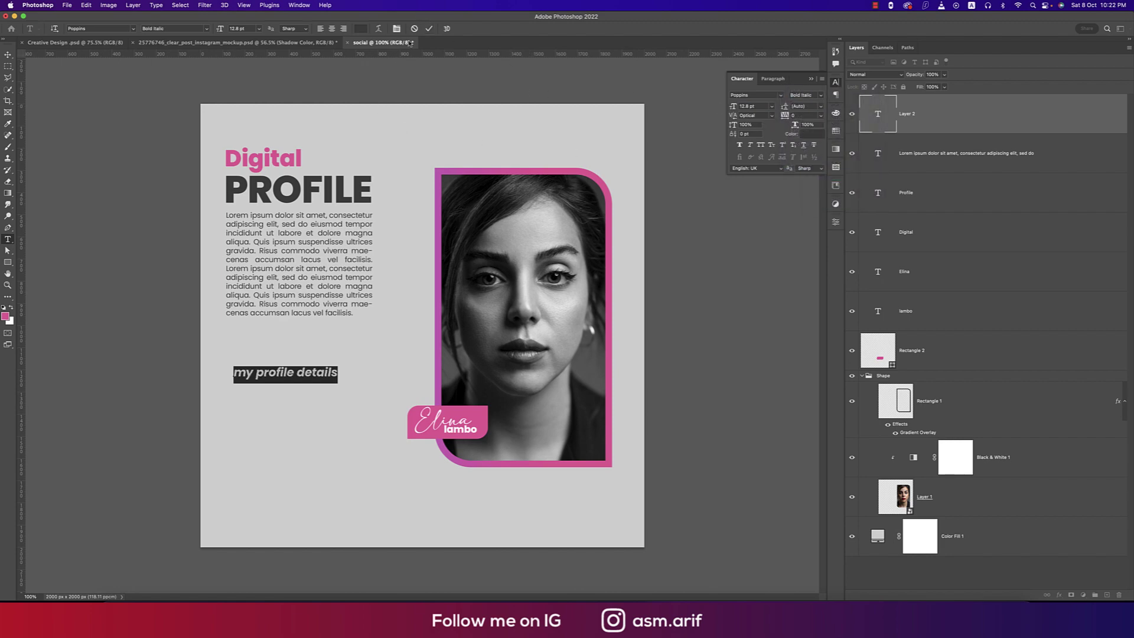
left_click(429, 28)
left_click(11, 58)
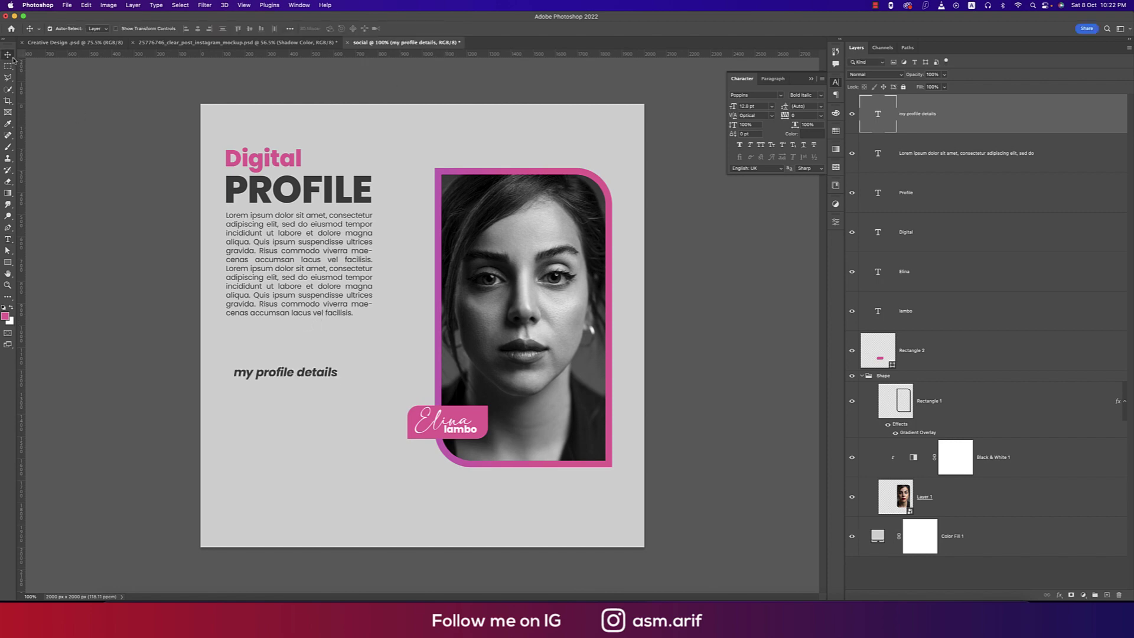
left_click_drag(252, 366, 242, 368)
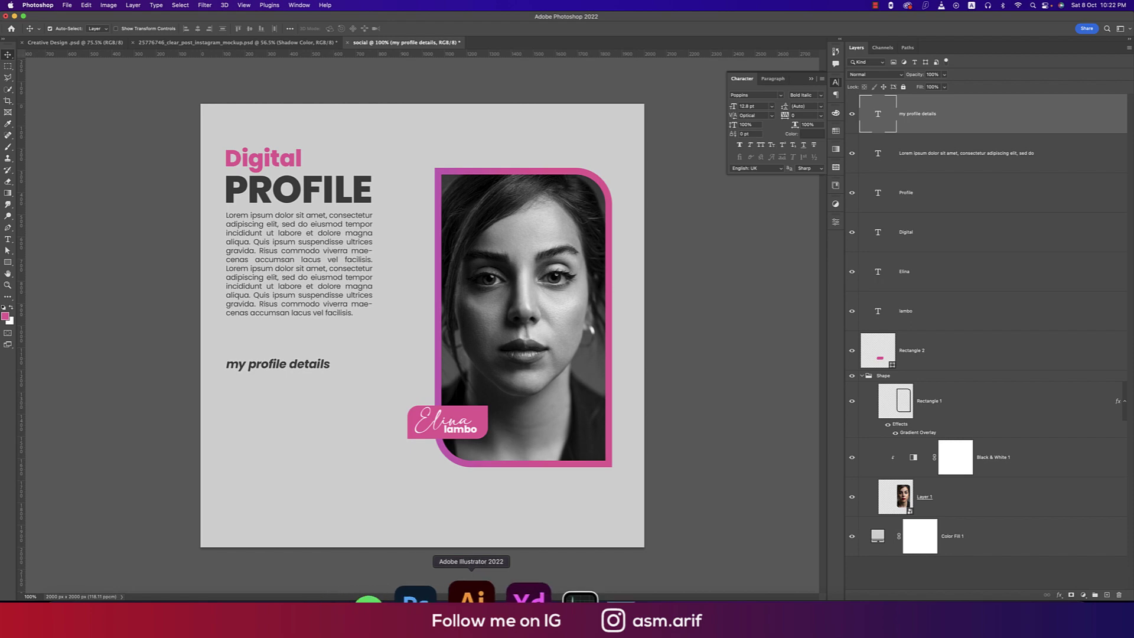
- Switch to Illustrator and open the FINANCE icon sheet, framing the loose icons
left_click(468, 609)
left_click(254, 57)
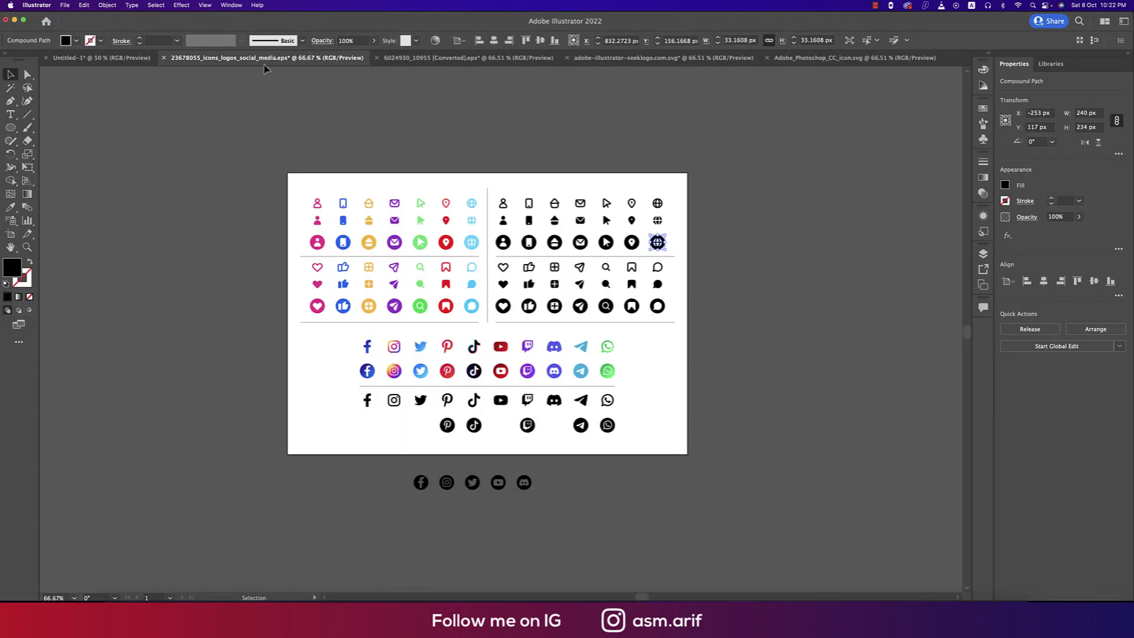
left_click(466, 57)
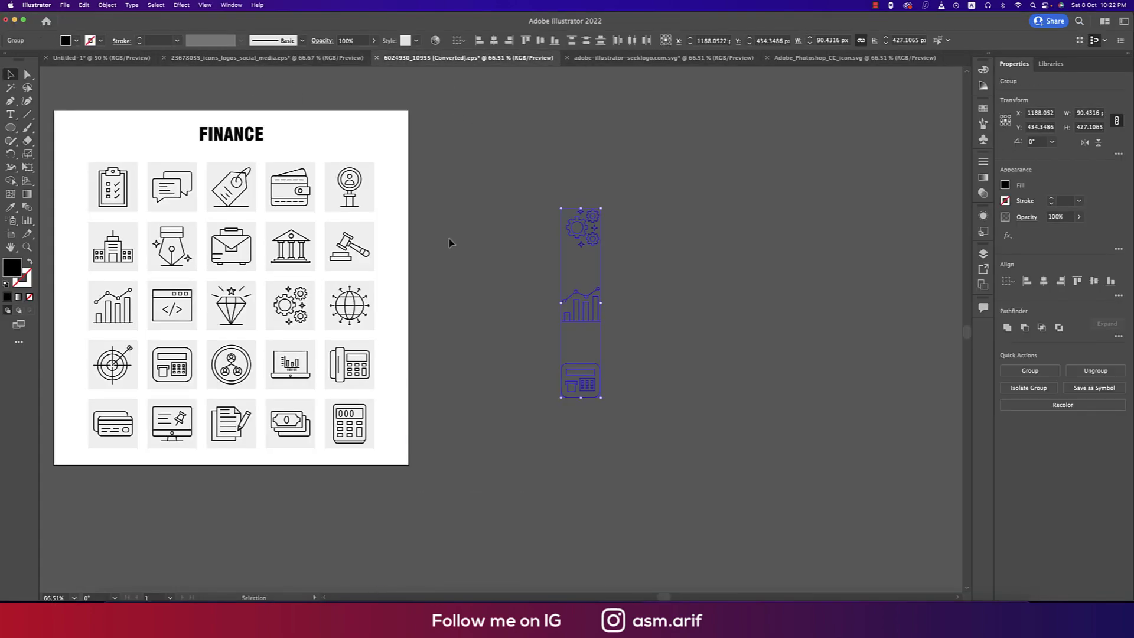
left_click_drag(448, 264, 548, 279)
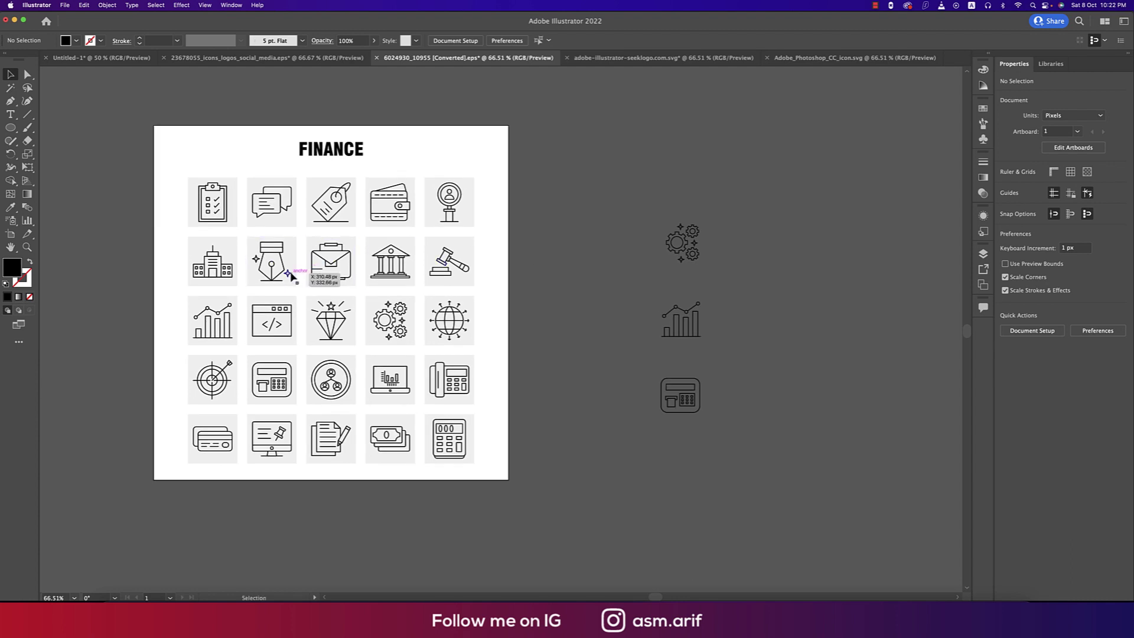
left_click_drag(661, 395, 584, 385)
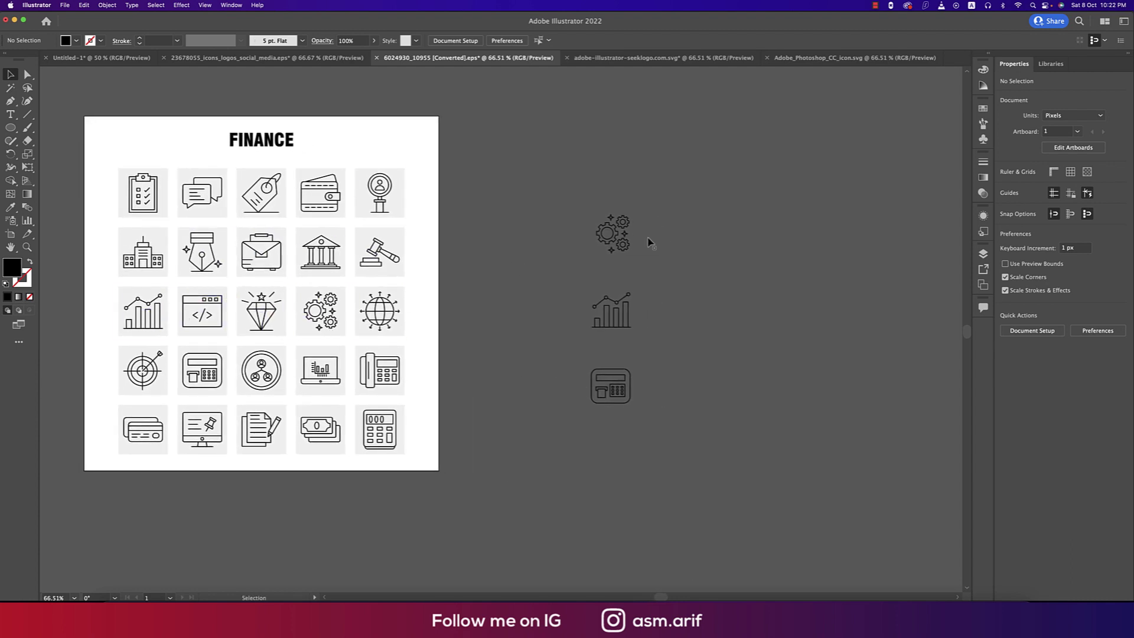
- Stack the chart icon above the gears icon, then select all three icons
left_click(614, 233)
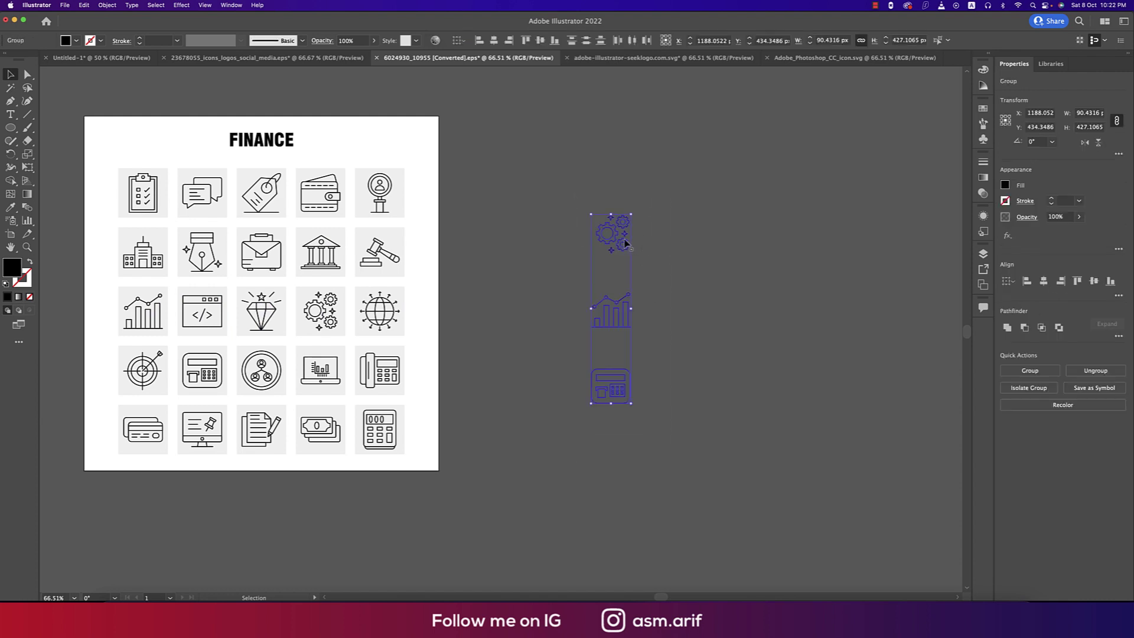
left_click(565, 245)
left_click_drag(620, 232, 707, 368)
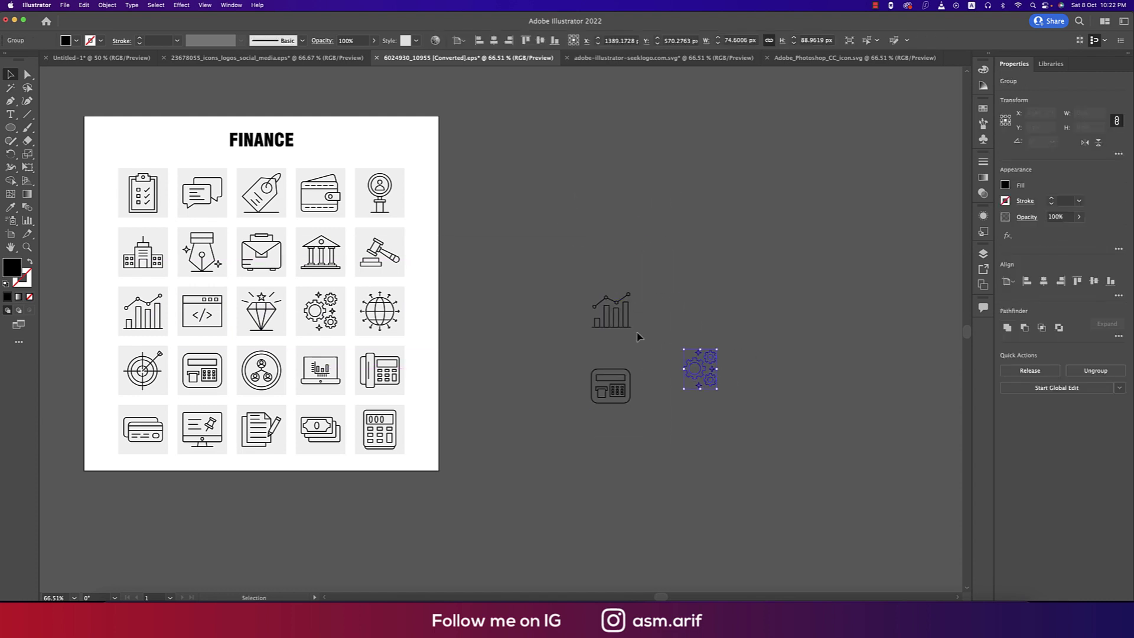
left_click(618, 319)
left_click_drag(623, 247, 623, 247)
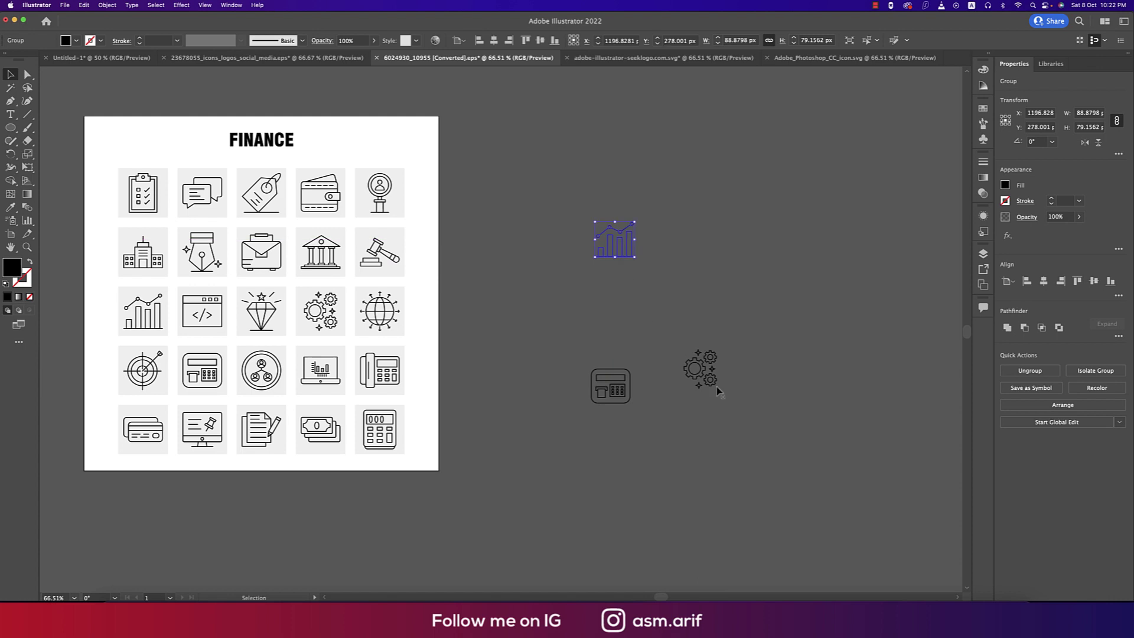
left_click_drag(716, 388, 625, 335)
left_click_drag(561, 182, 740, 454)
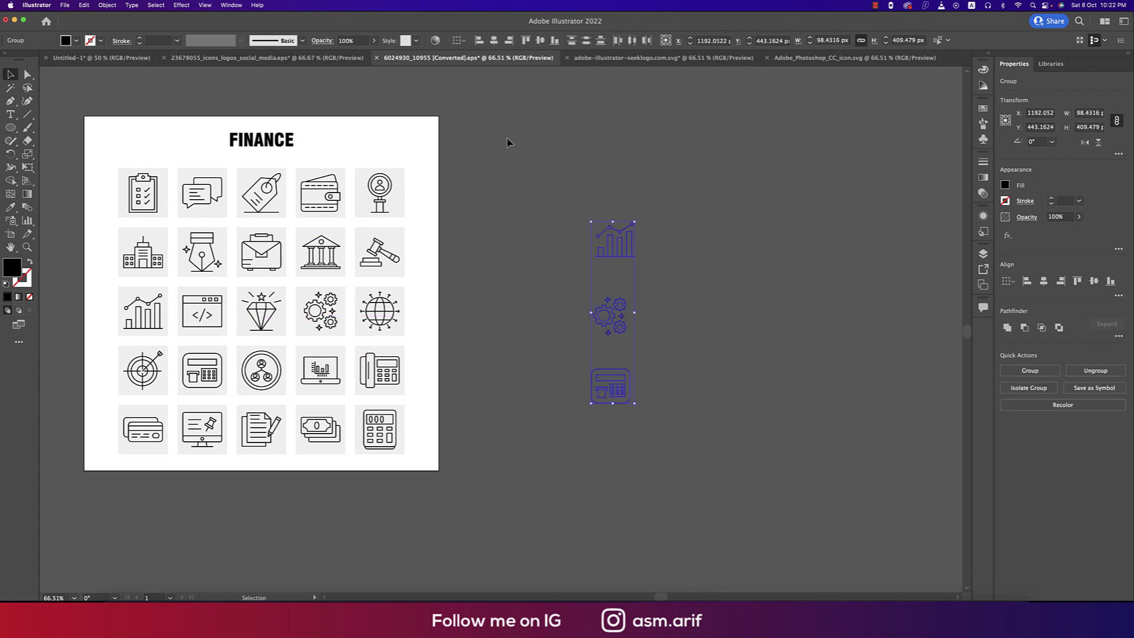
- Space the three icons evenly, centre them horizontally, and give them a 3 pt stroke
left_click(586, 40)
left_click(494, 40)
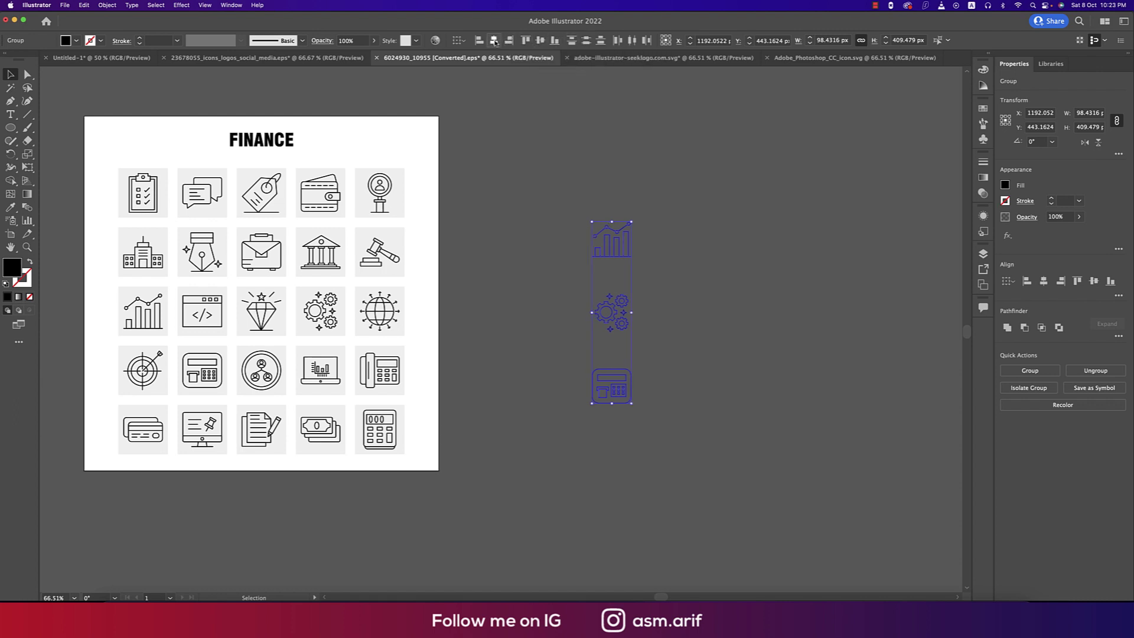
left_click(142, 40)
type("0.5")
key("Return")
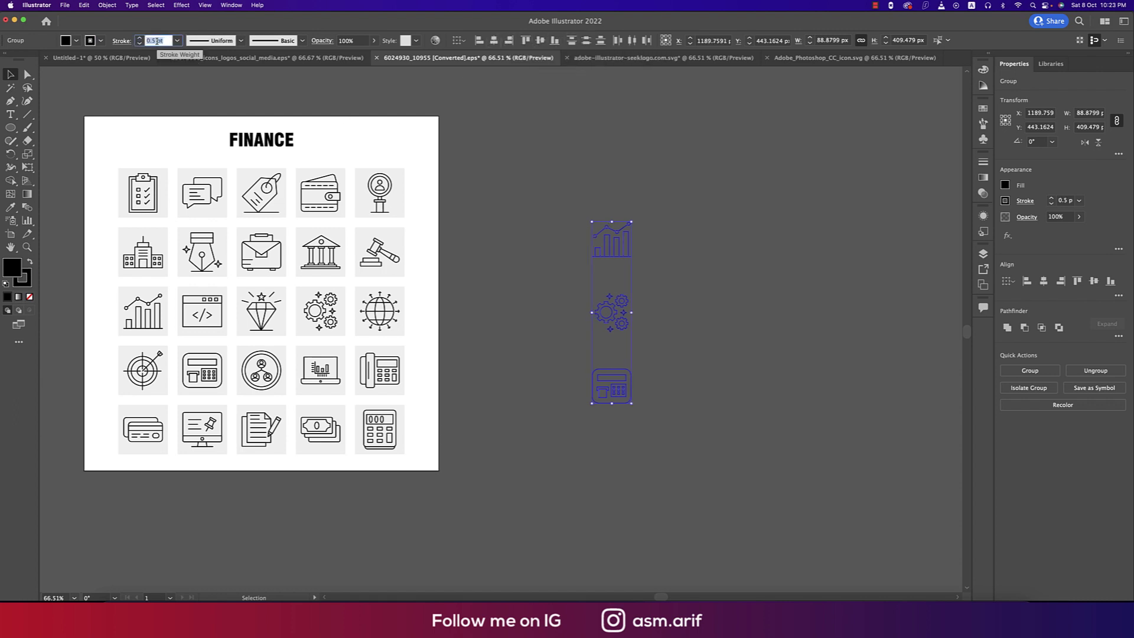
type("3")
key("Return")
type("3")
key("Return")
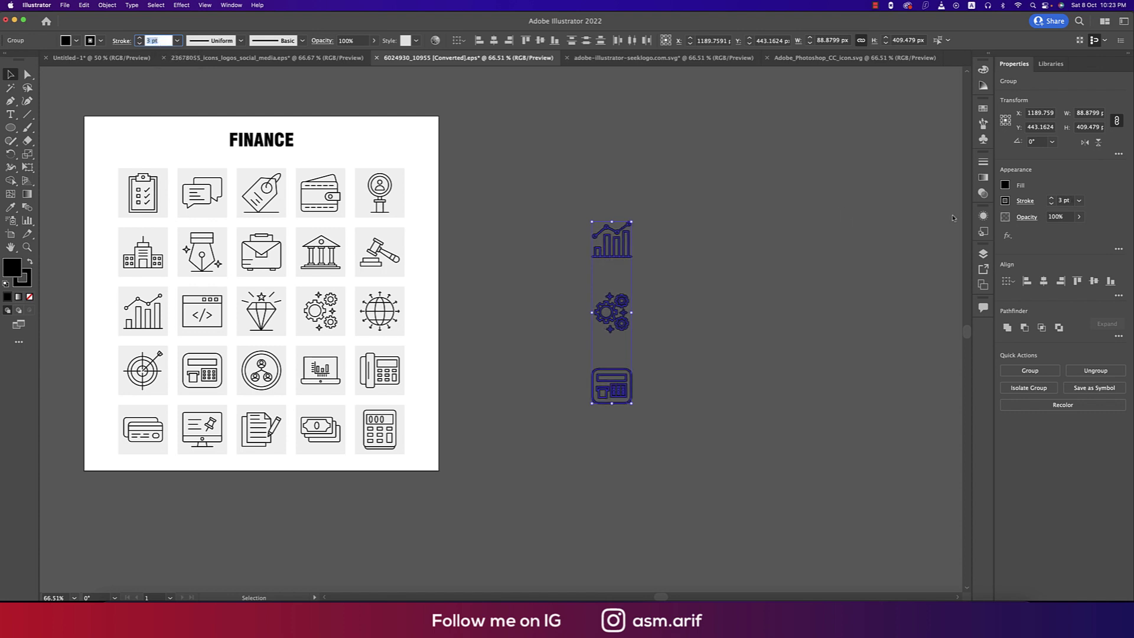
left_click(1027, 201)
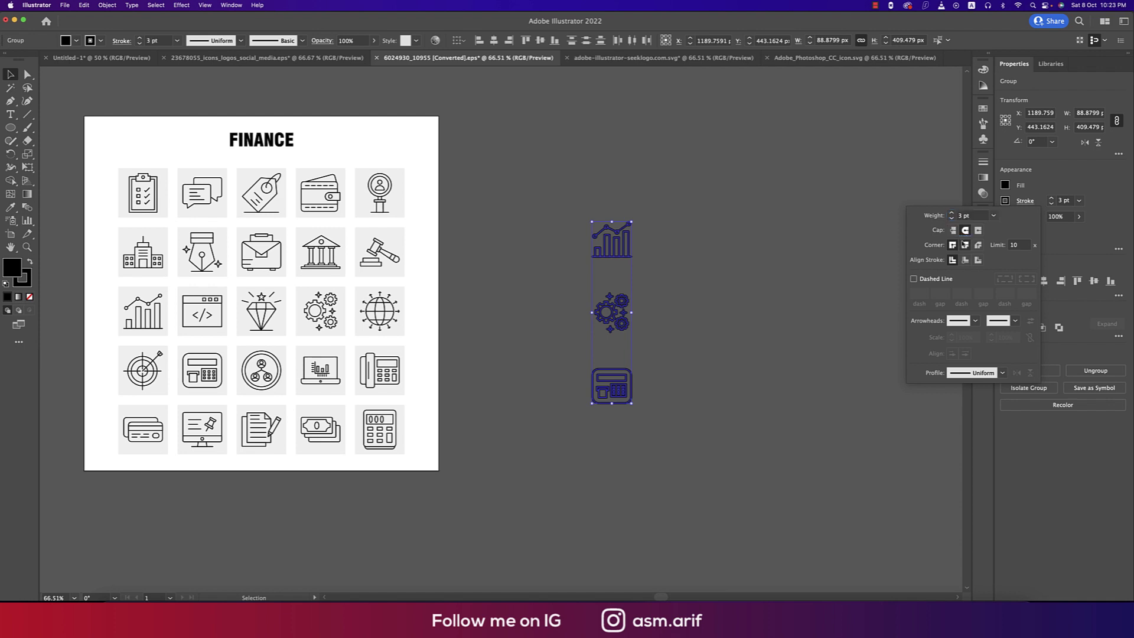
- Expand the icon group's strokes into filled shapes with Object > Expand
left_click(738, 293)
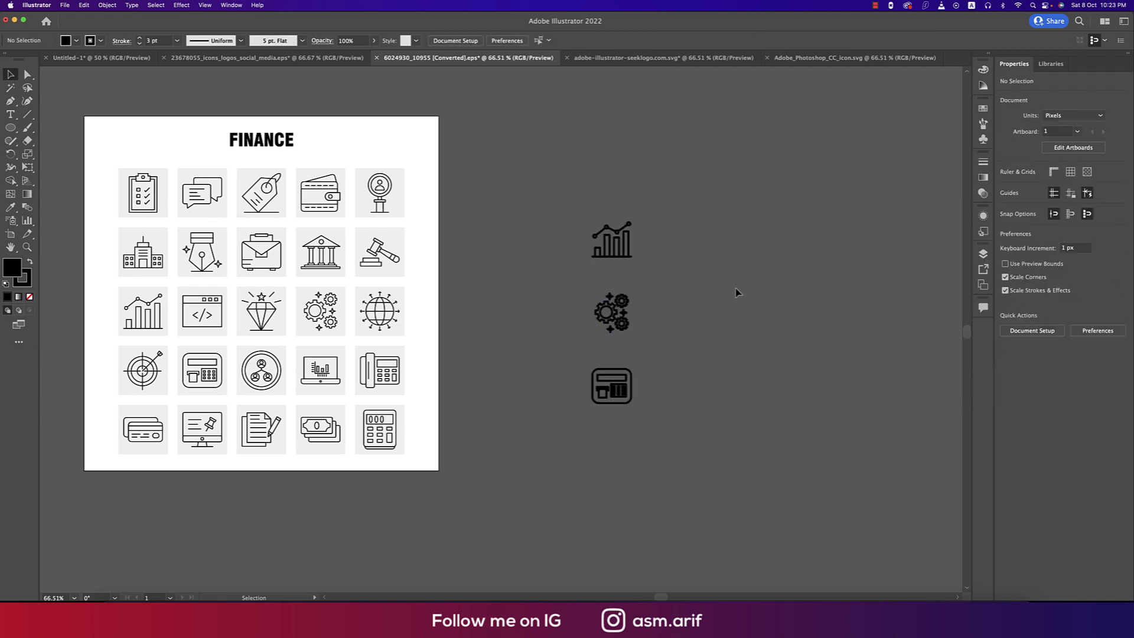
left_click(612, 390)
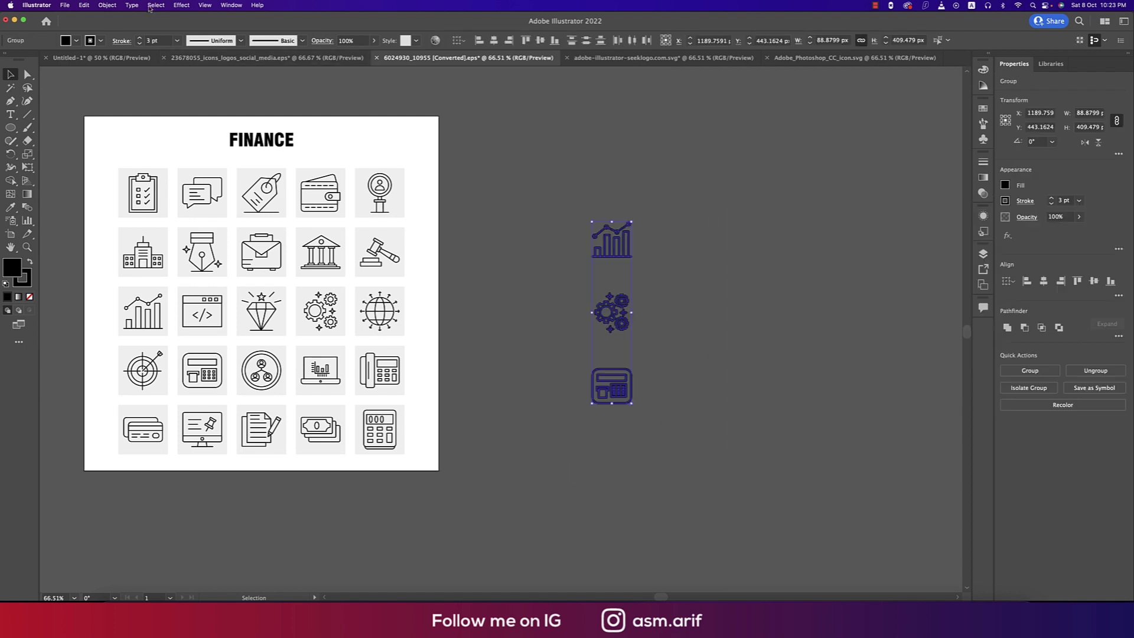
left_click(114, 8)
left_click(116, 116)
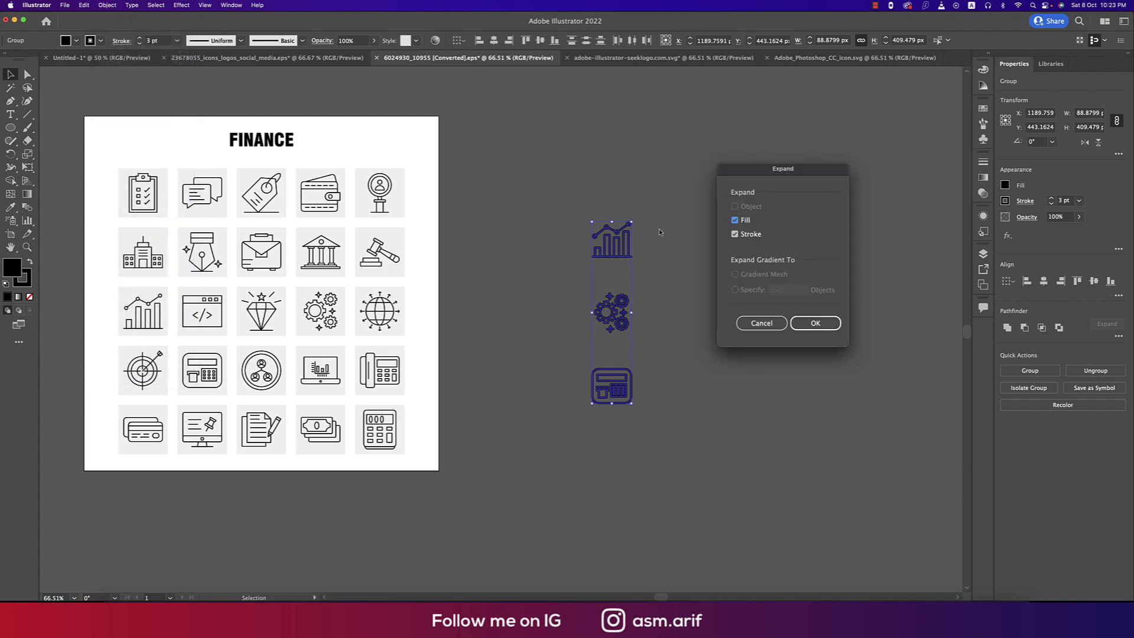
left_click(808, 322)
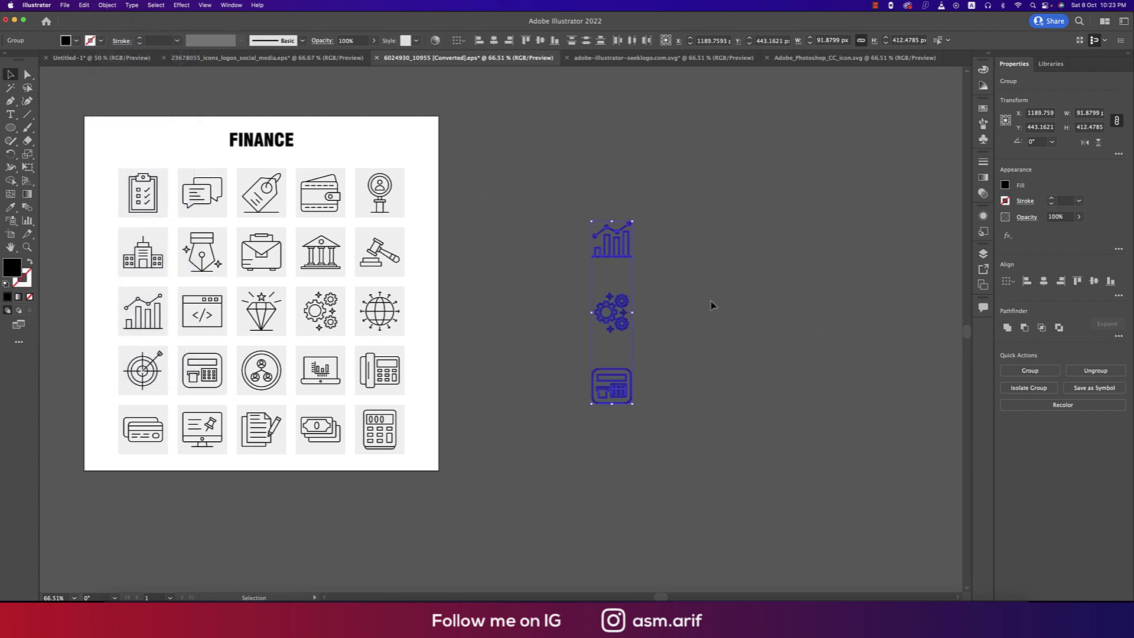
- Copy all three icon paths and paste them into the Photoshop post
left_click(782, 336)
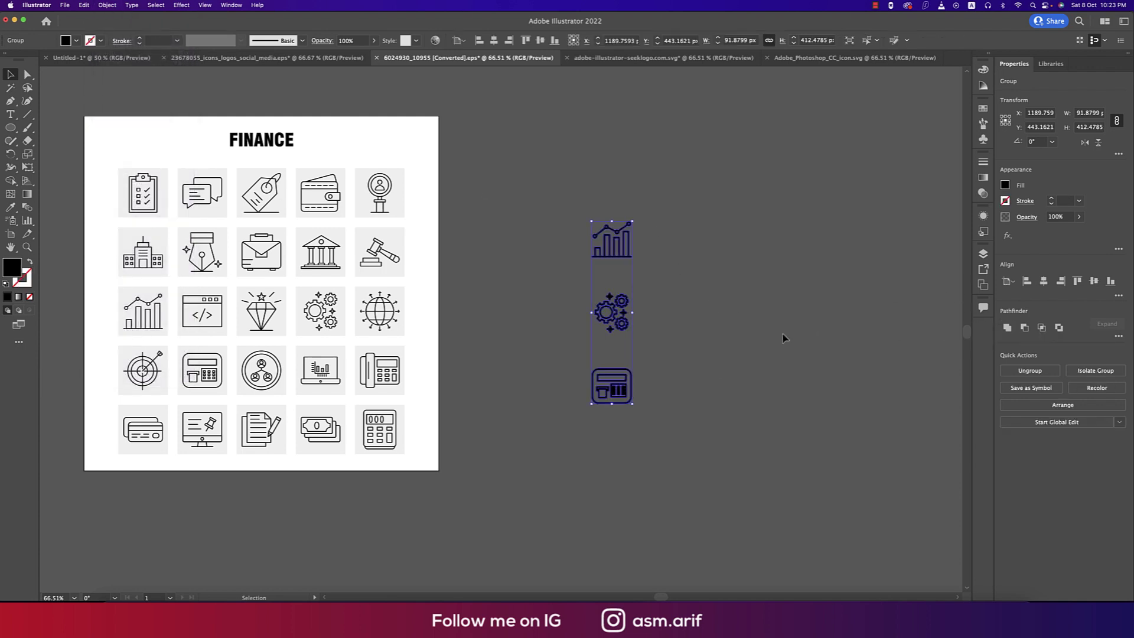
left_click_drag(562, 197, 751, 459)
key("a")
key("super+c")
key("v")
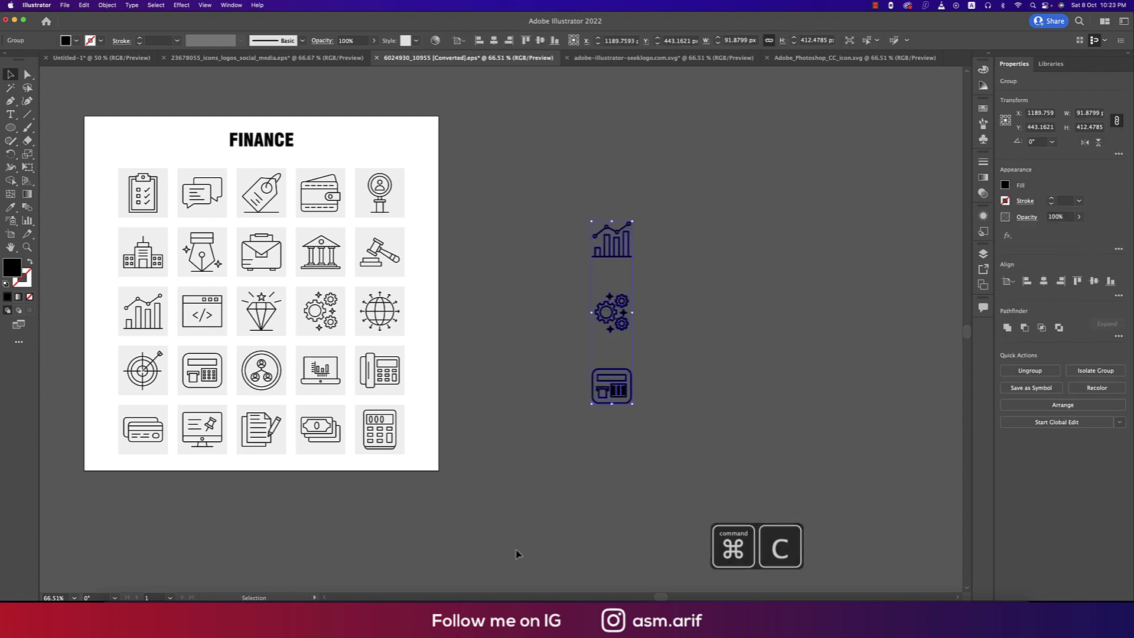
left_click(436, 596)
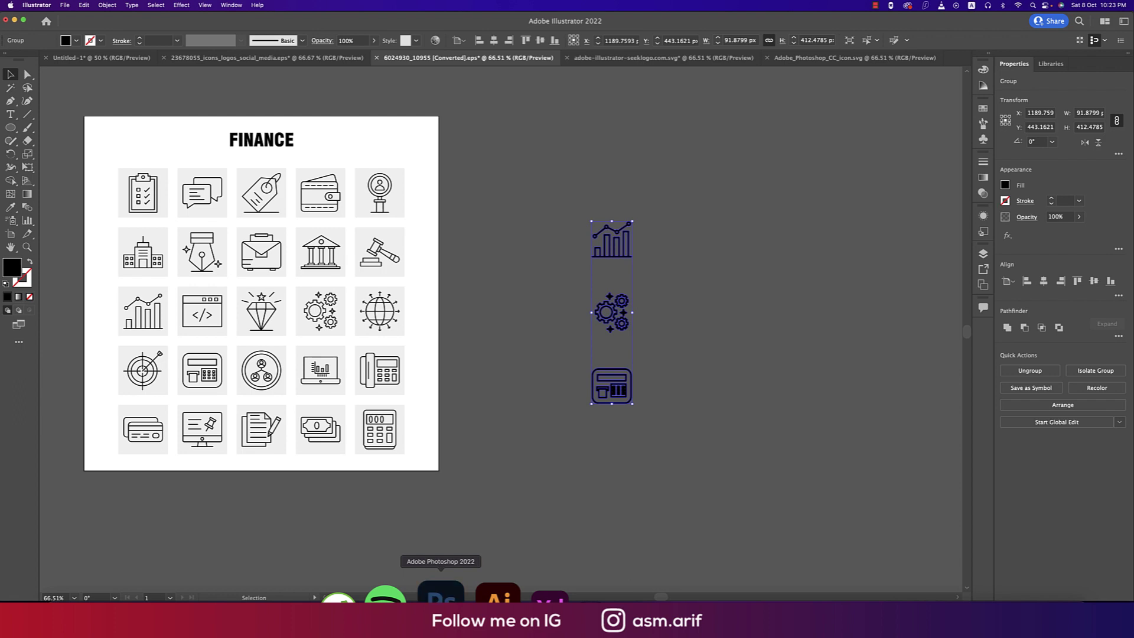
key("super+v")
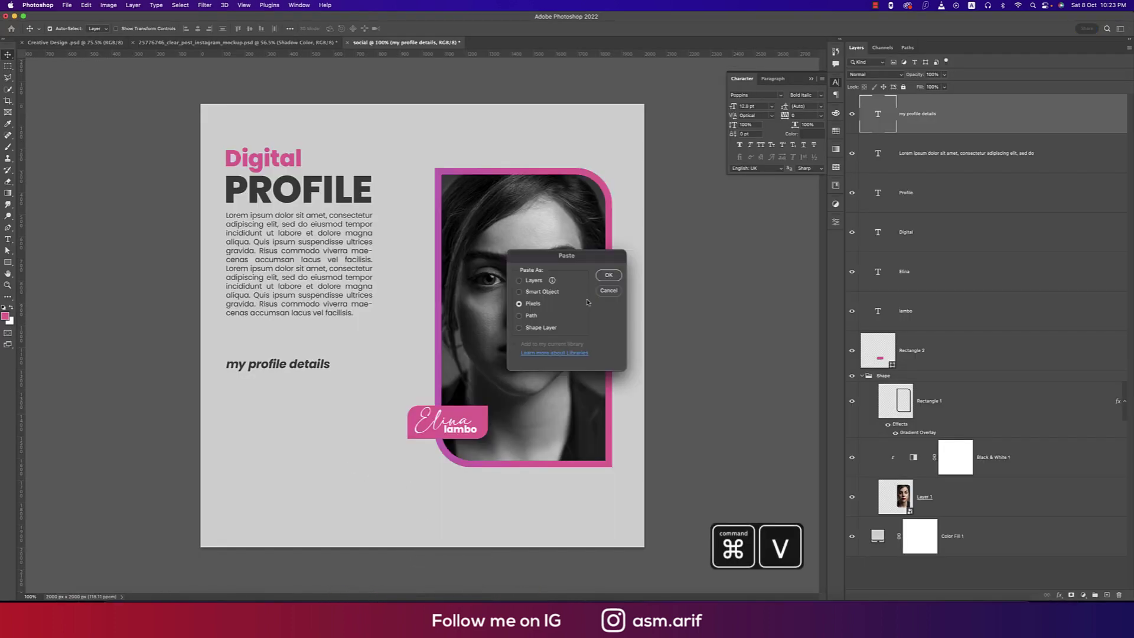
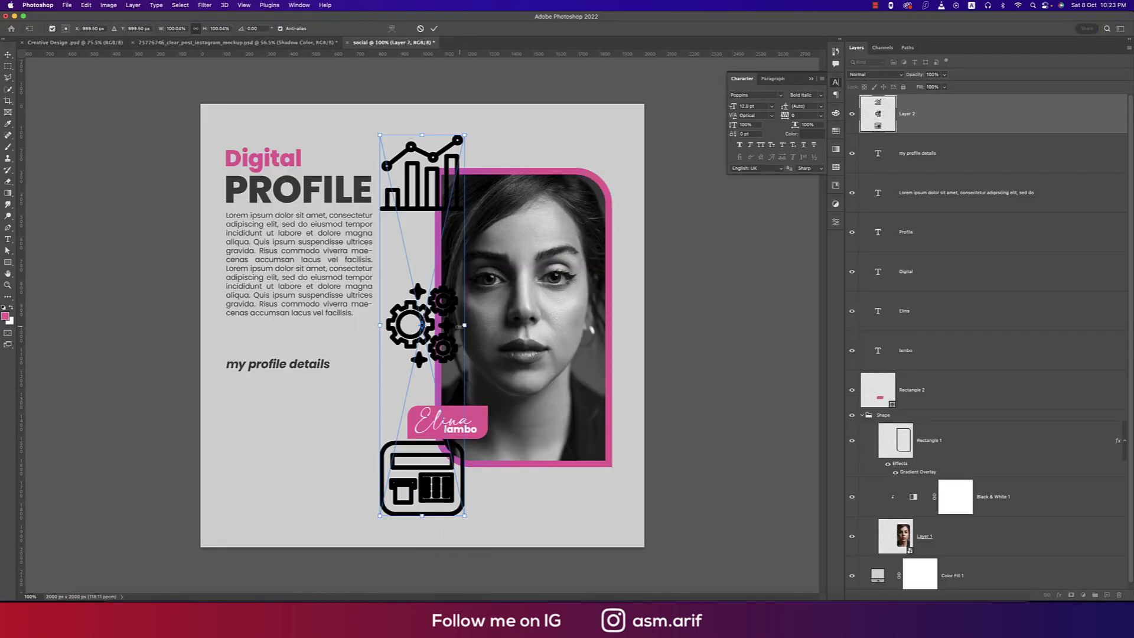
- Scale the three-icon stack to about 33% and add a pink Gradient Overlay layer style
left_click_drag(459, 326, 248, 453)
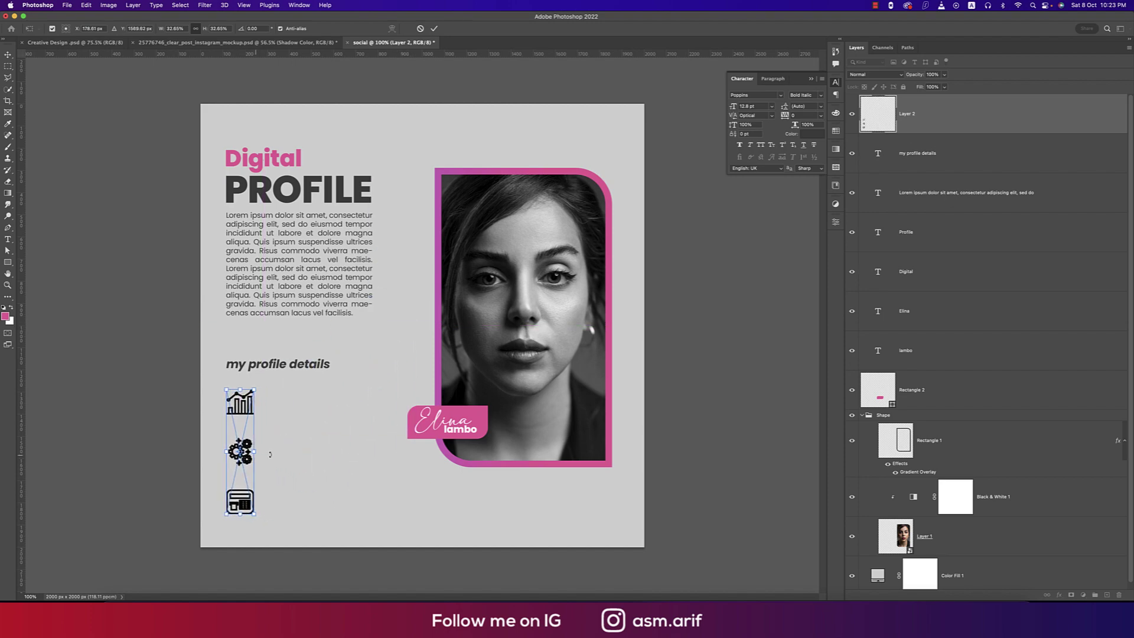
key("Return")
right_click(960, 119)
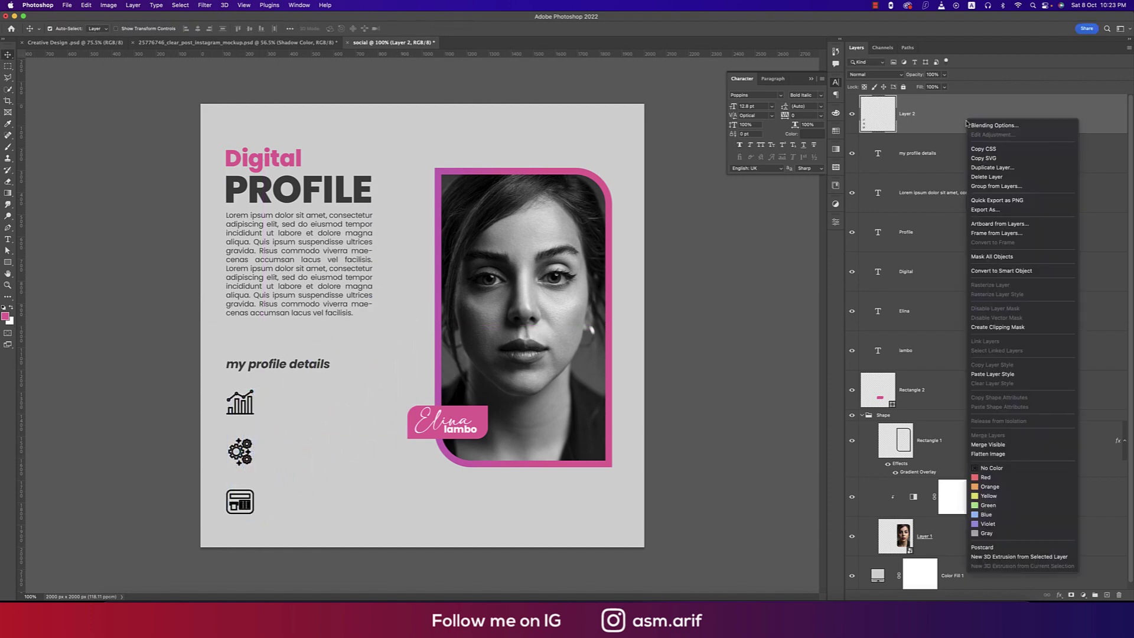
left_click(986, 127)
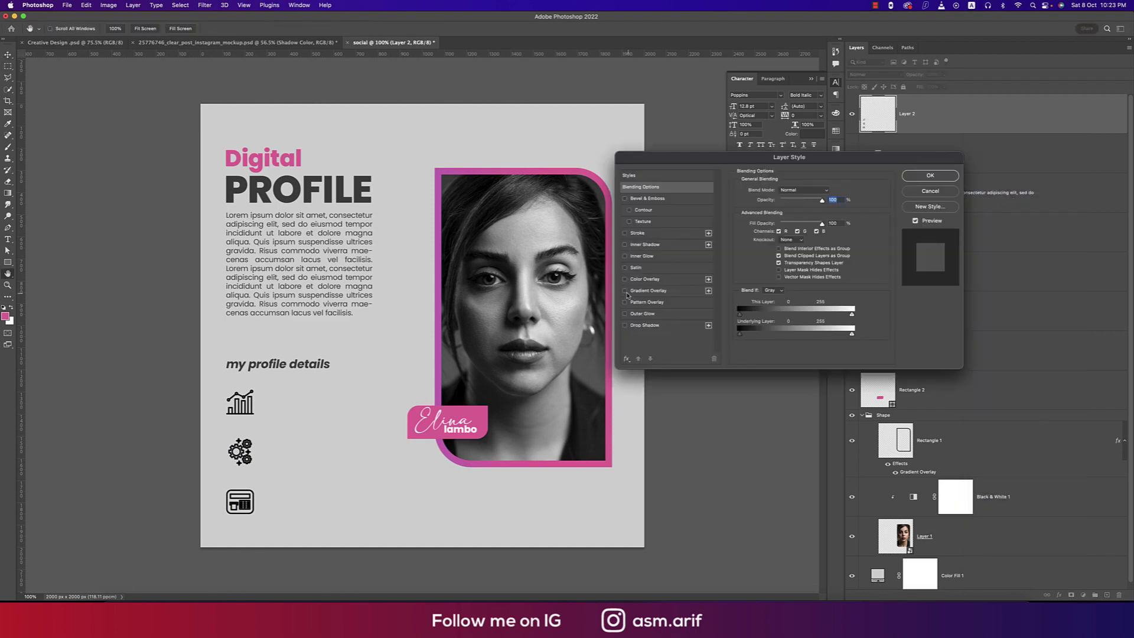
left_click(624, 291)
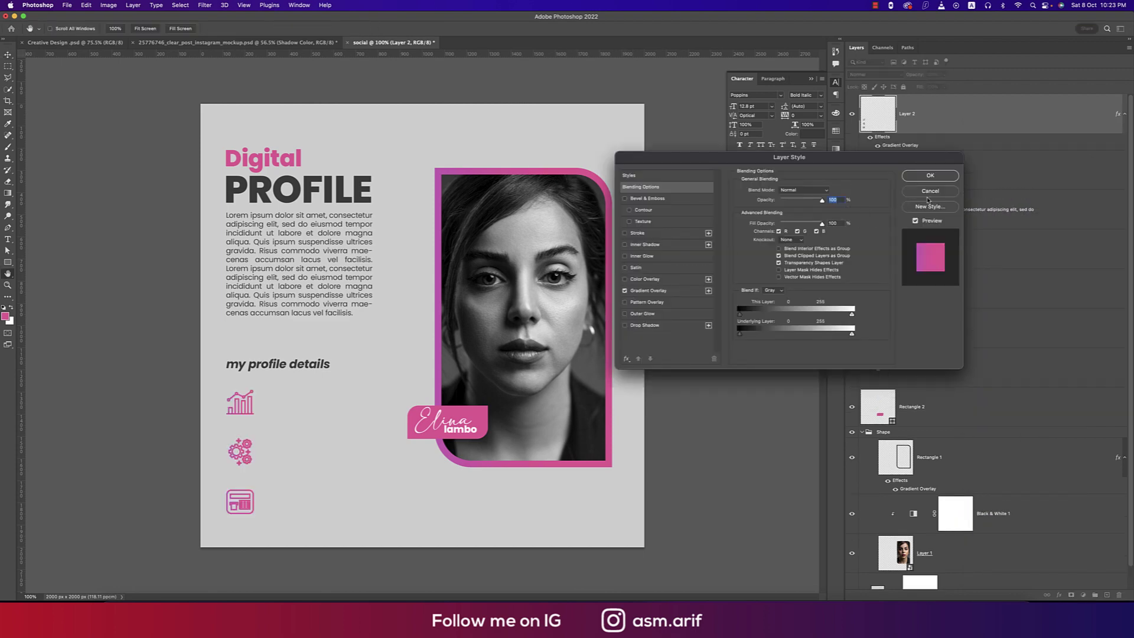
left_click(930, 176)
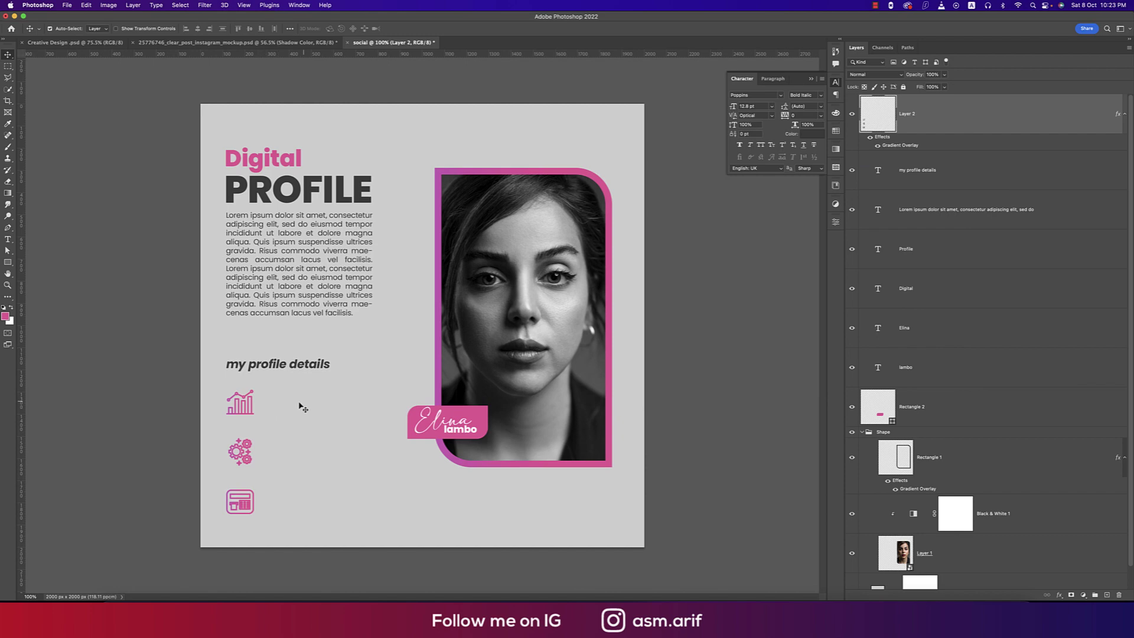
key("super+t")
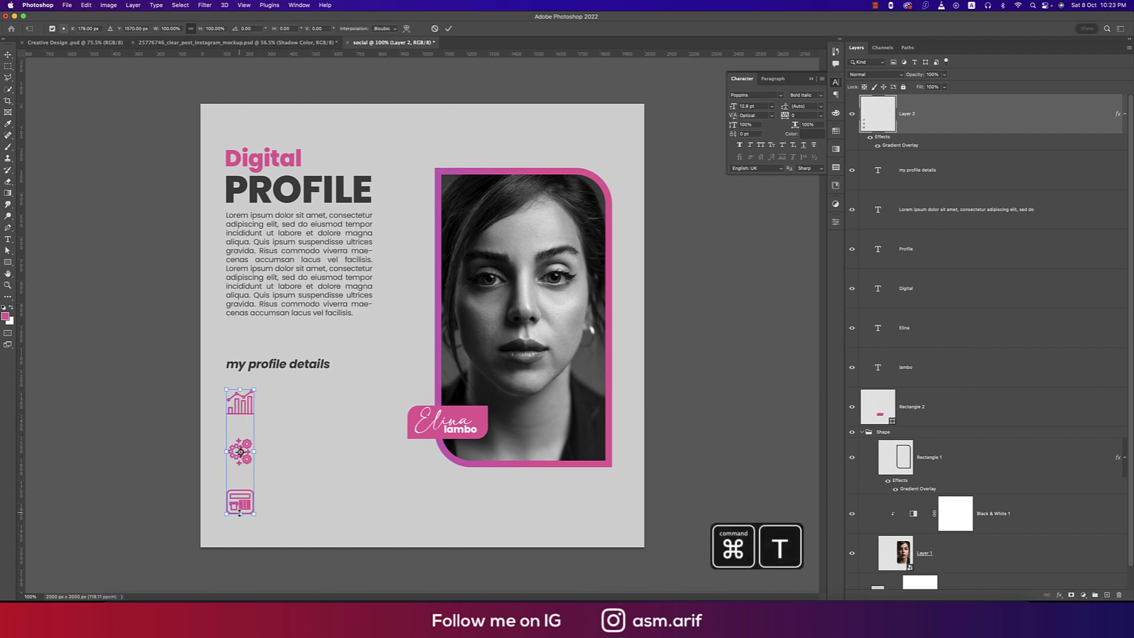
- Squeeze the three icons closer together vertically and commit the transform
left_click_drag(239, 513, 239, 491)
key("Return")
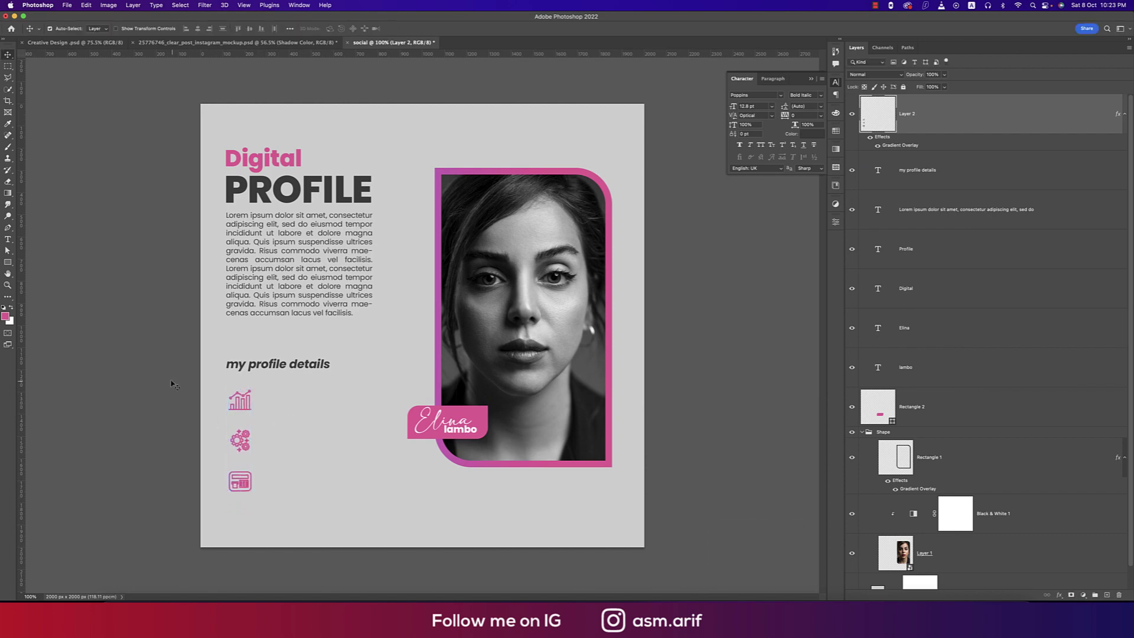
left_click(172, 385)
- Try a text box beside the chart icon, delete it, and revisit the body paragraph
left_click(8, 238)
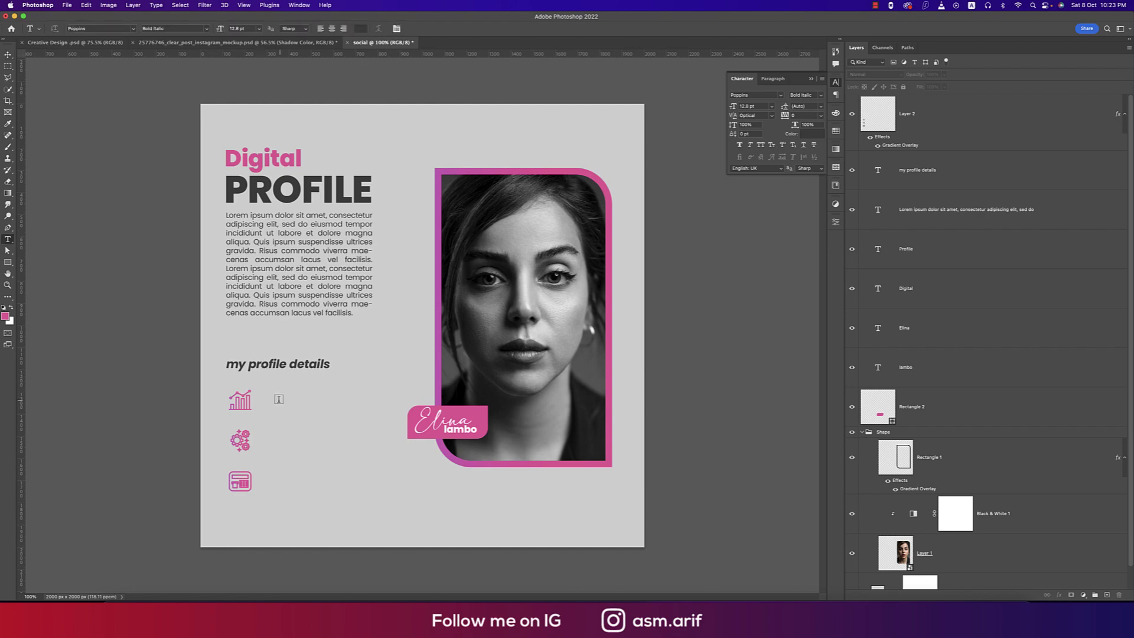
left_click_drag(262, 389, 388, 412)
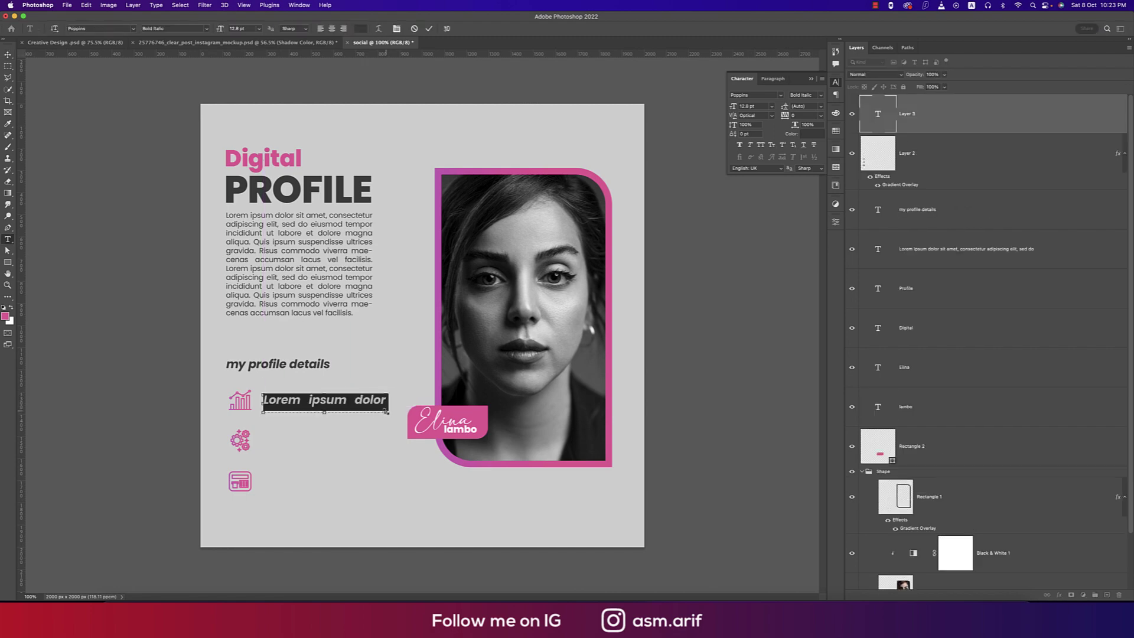
left_click(9, 57)
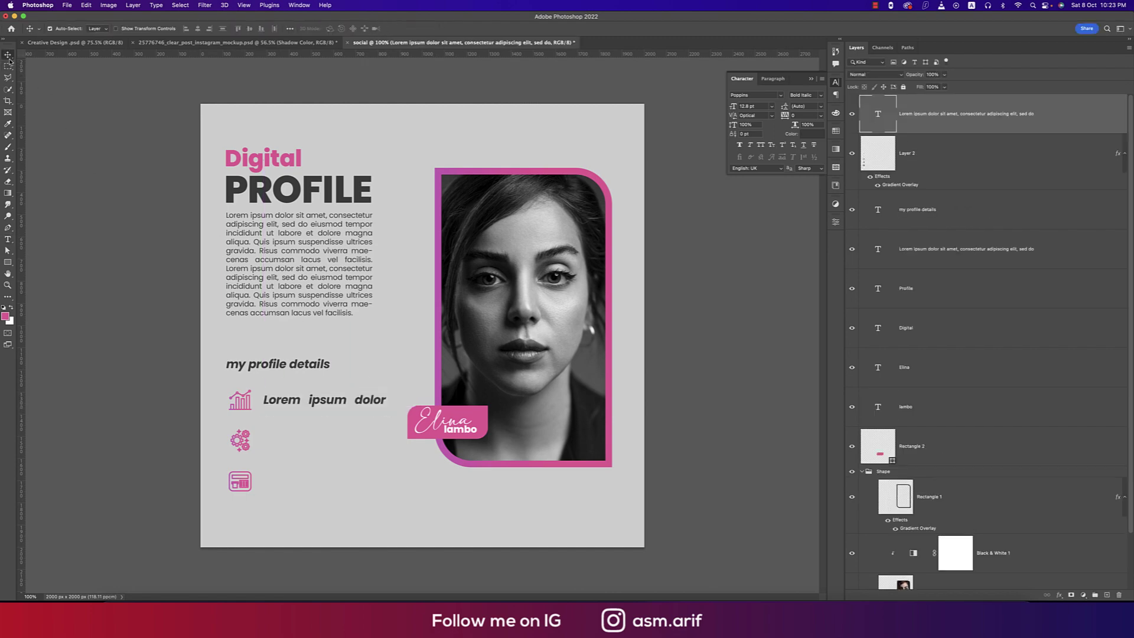
key("Delete")
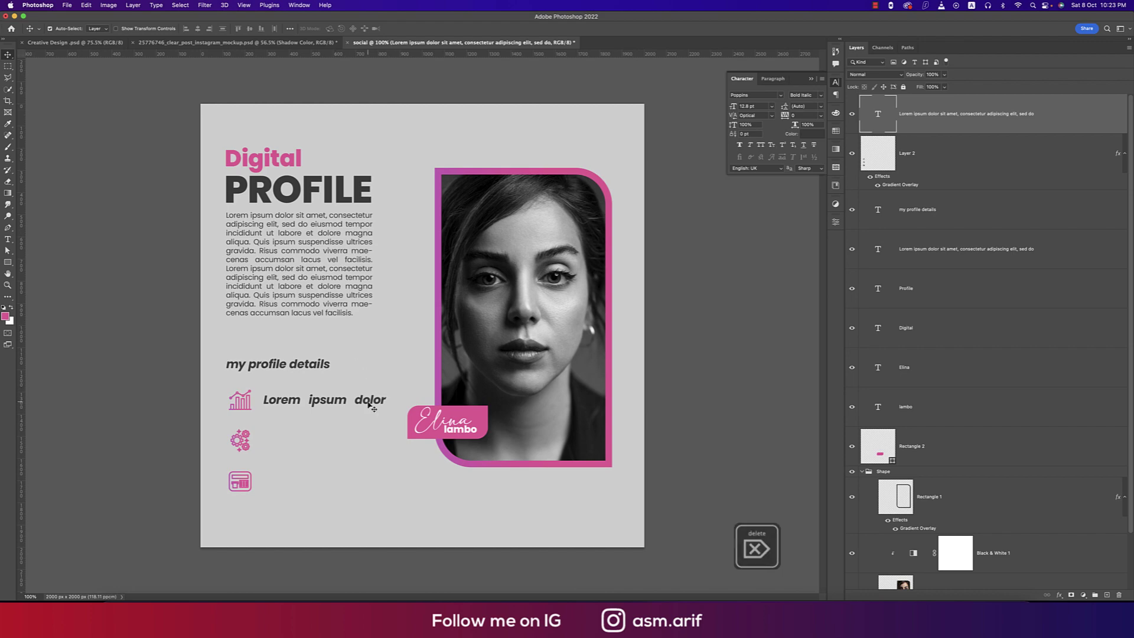
double_click(325, 271)
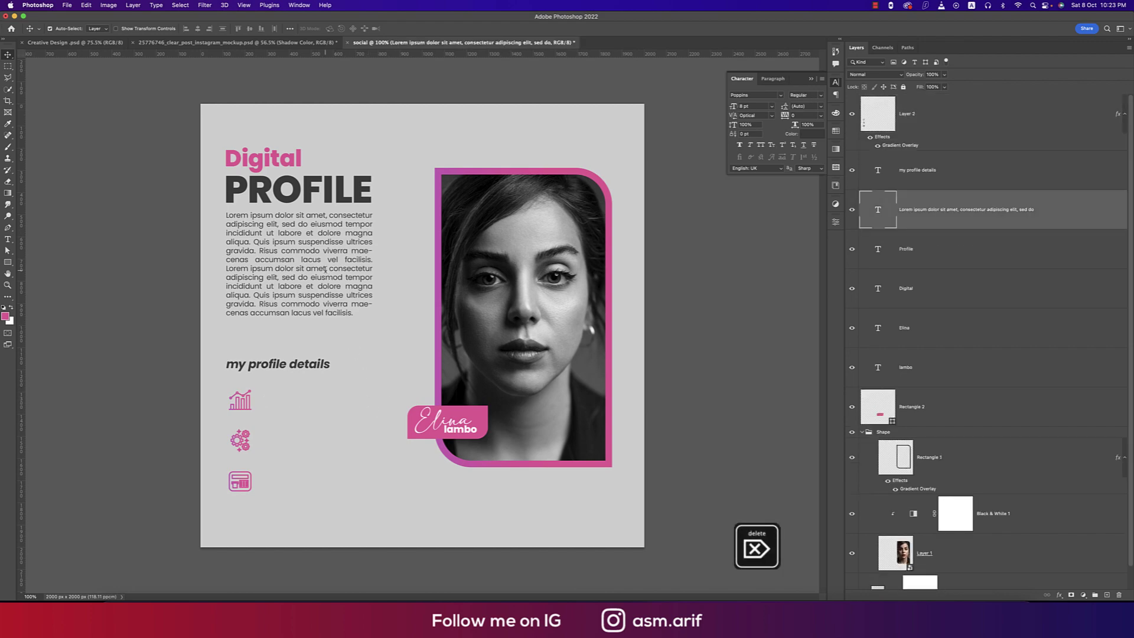
left_click(9, 55)
left_click(119, 267)
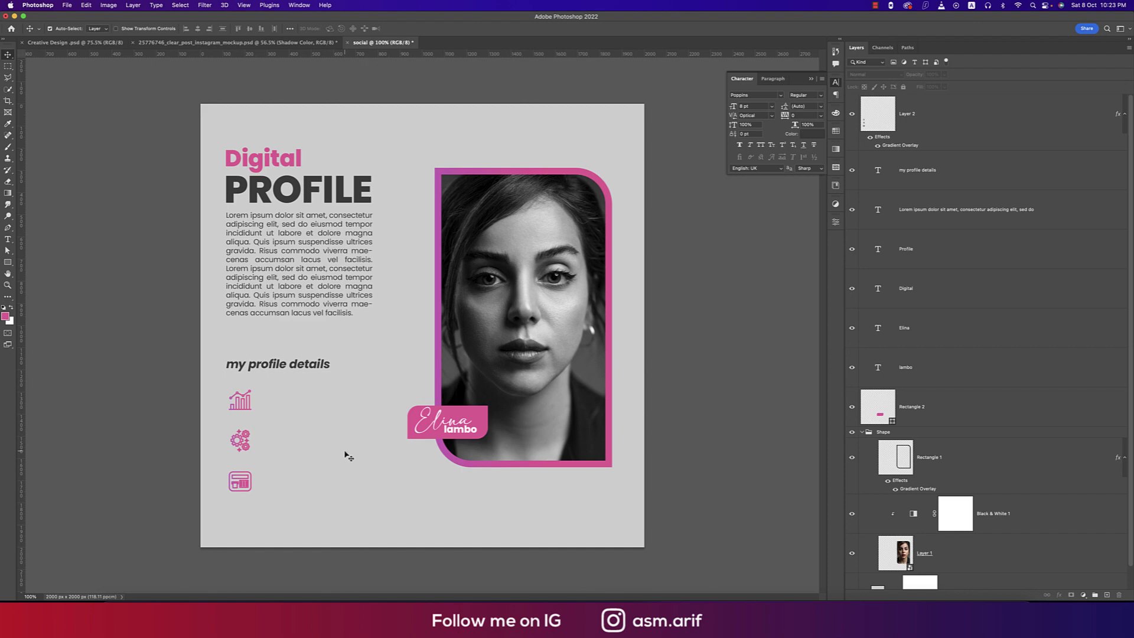
- Add a Lorem ipsum caption text box beside the icons
key("t")
left_click_drag(264, 389, 339, 491)
left_click(8, 55)
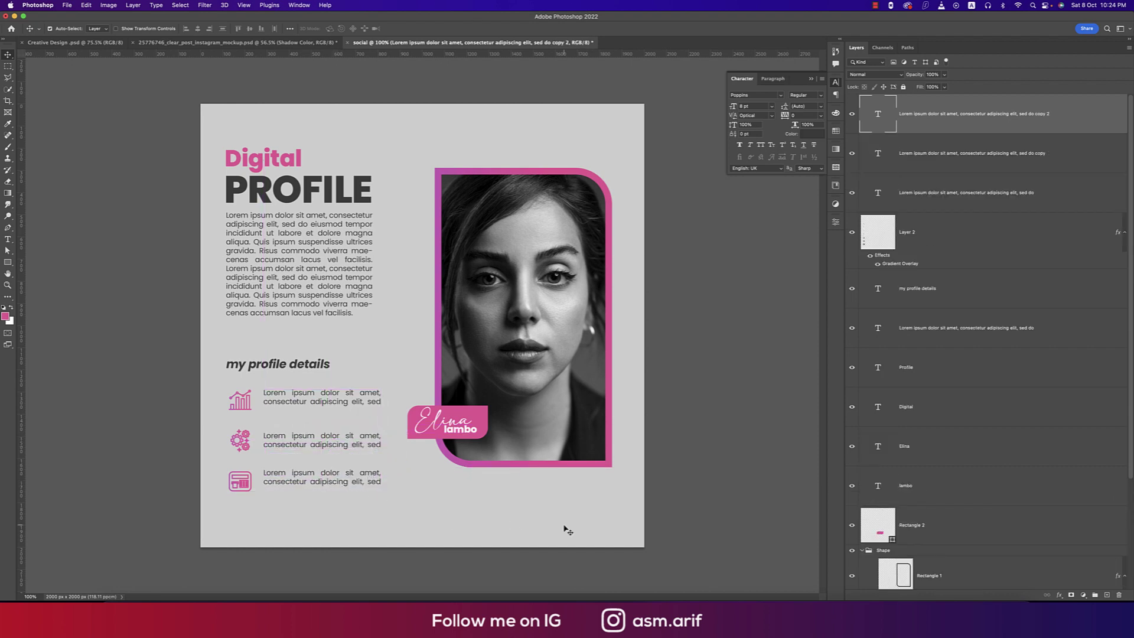
left_click(678, 516)
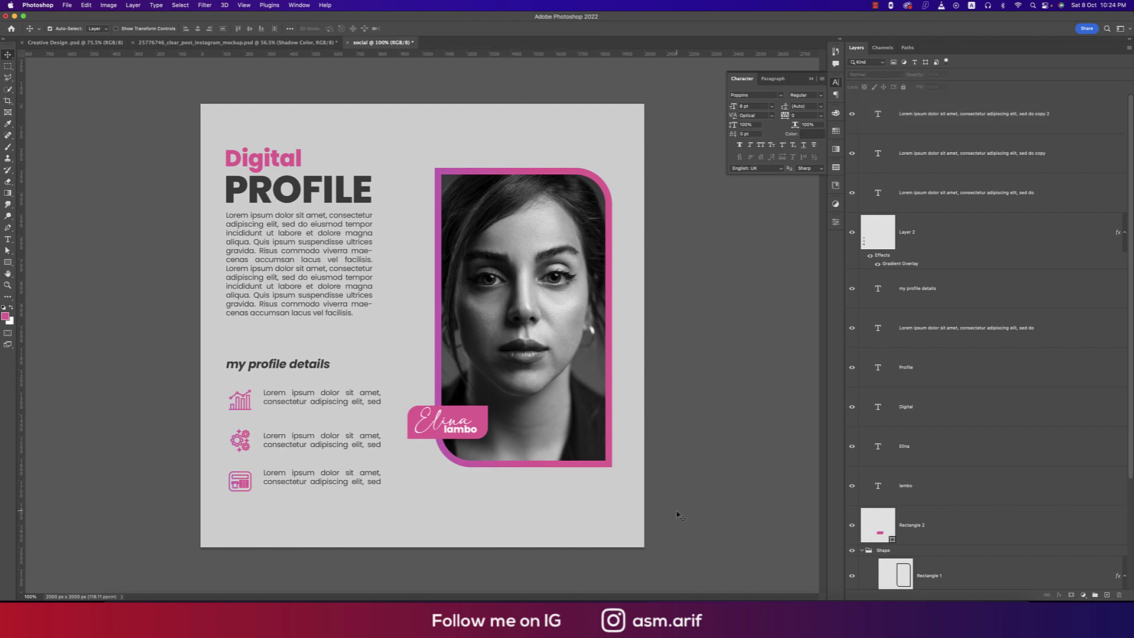
- In Illustrator's social media icons file, select and copy the five black icons below the artboard
left_click(467, 611)
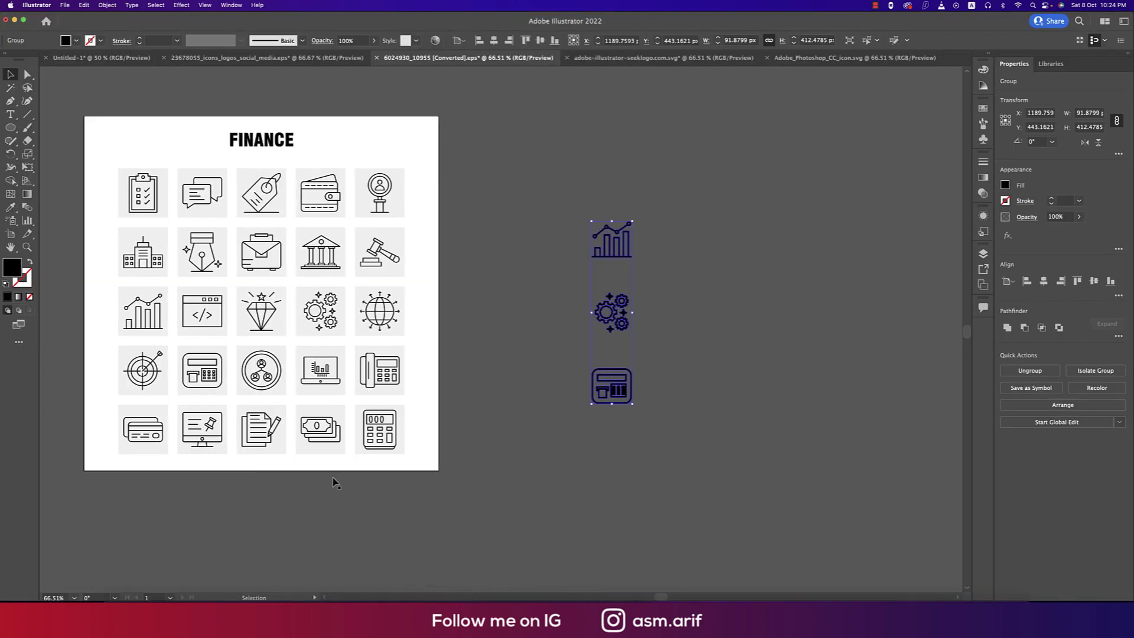
left_click(267, 57)
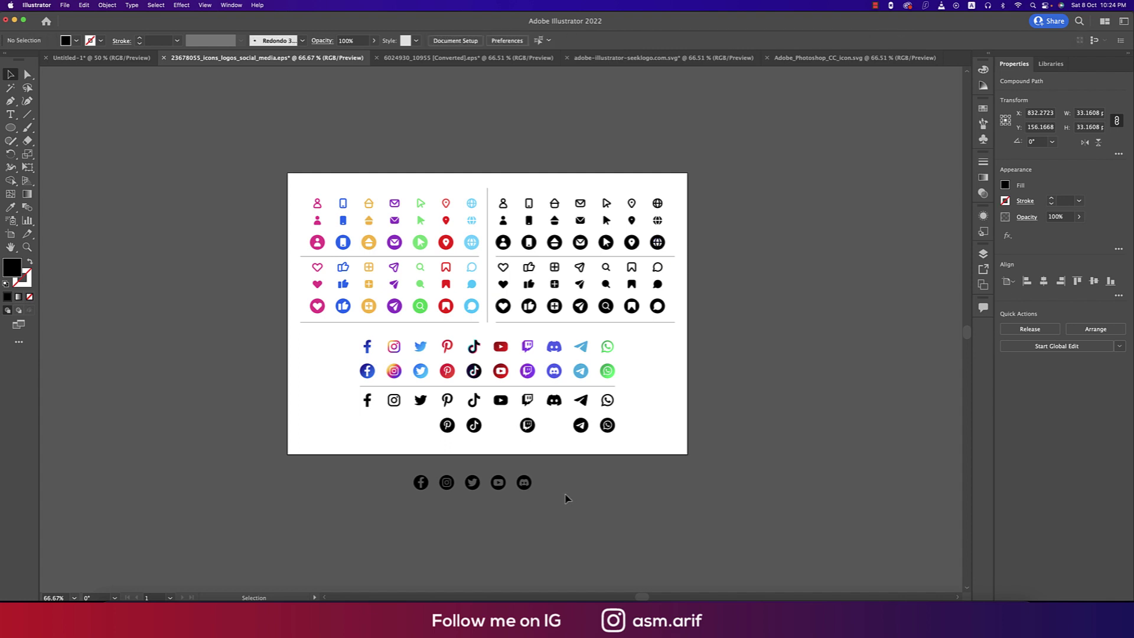
scroll(566, 499, "up", 1)
scroll(522, 480, "down", 3)
left_click_drag(374, 427, 665, 468)
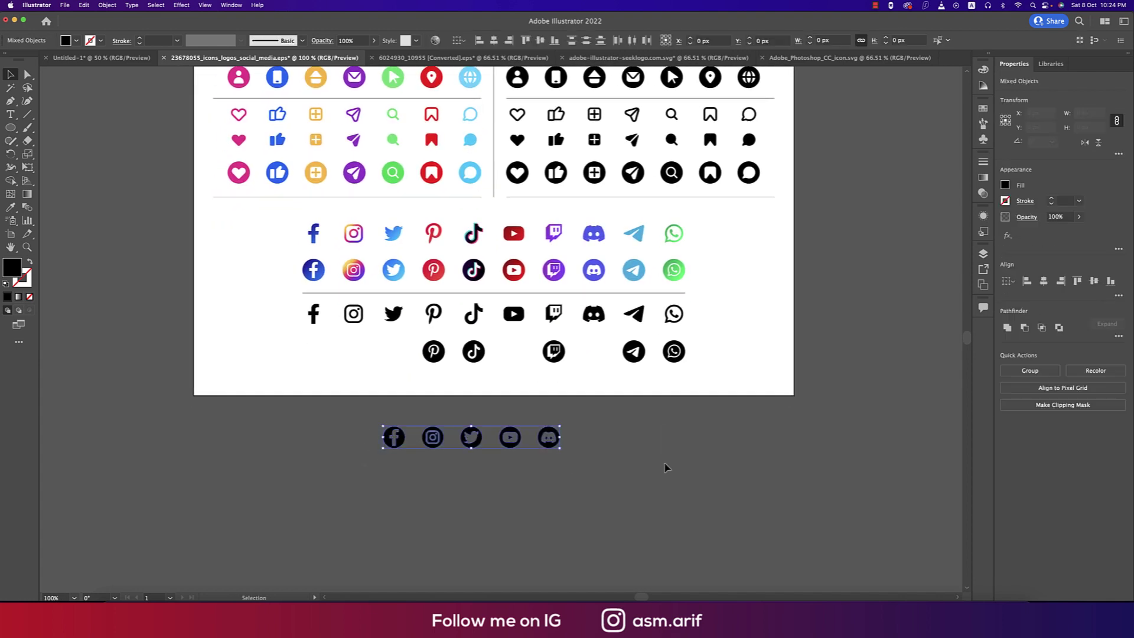
key("super+c")
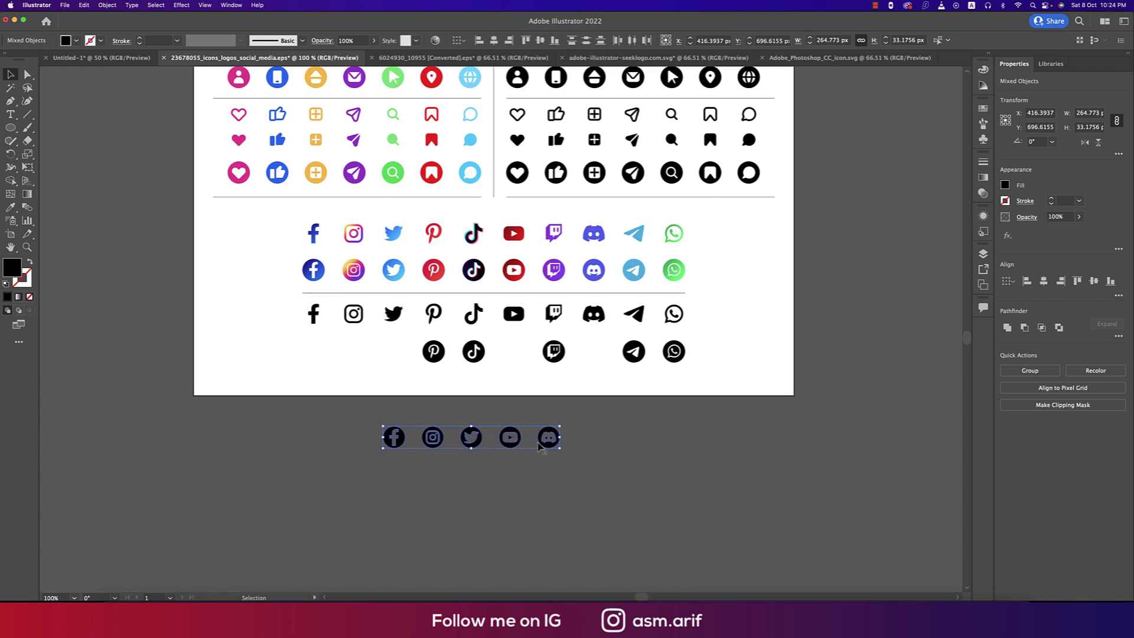
key("super+Tab")
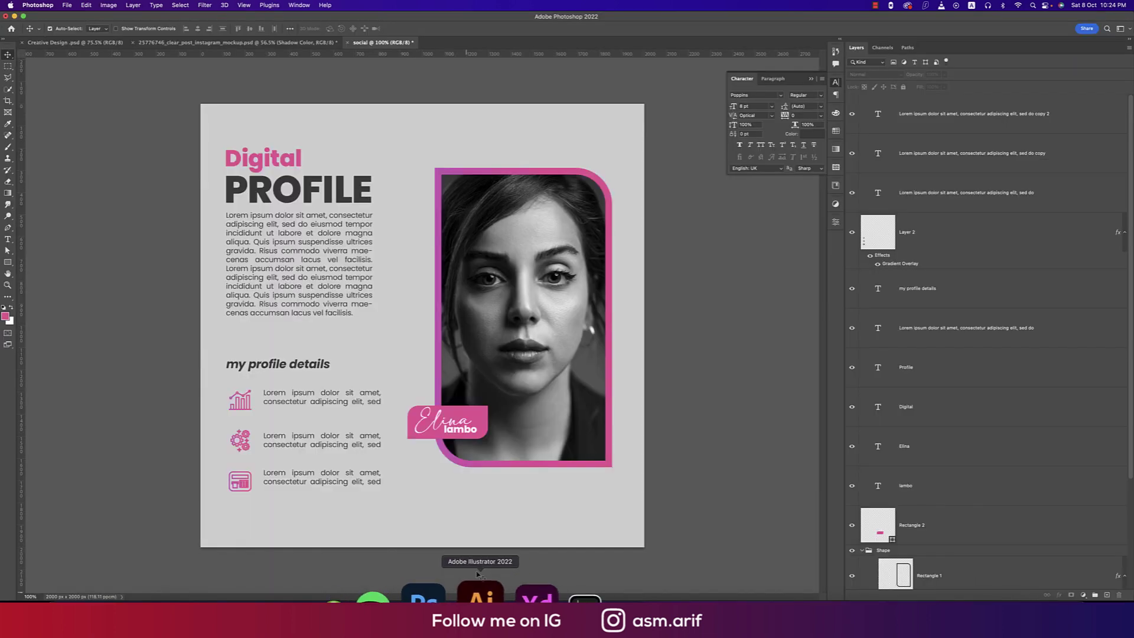
- Paste the icons as pixels and scale them into a row along the bottom right
key("super+v")
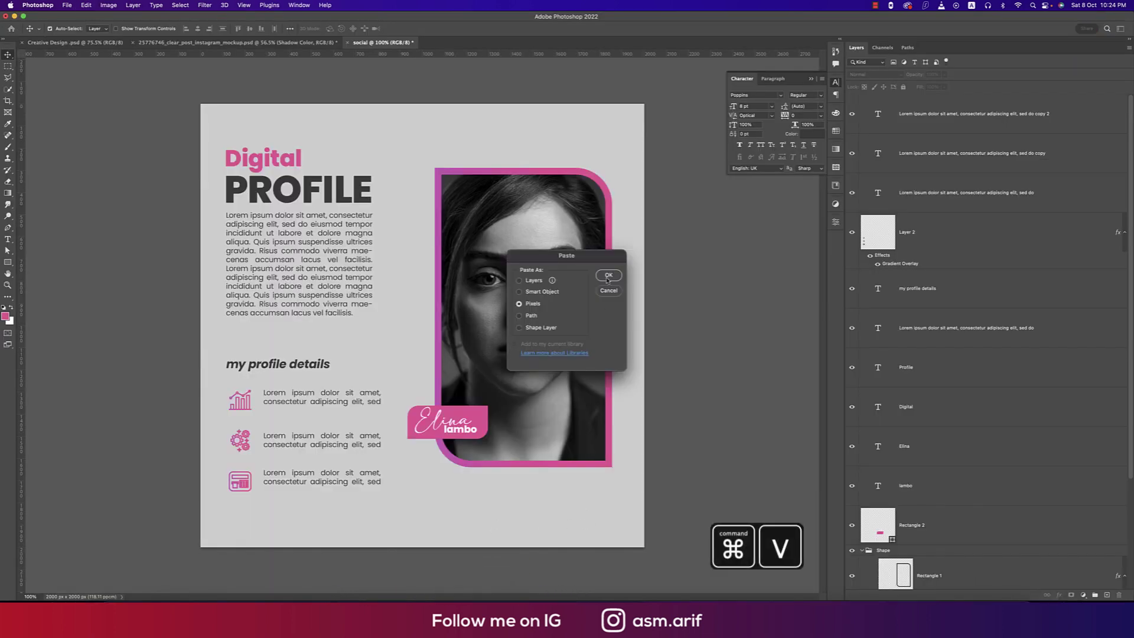
left_click(608, 276)
left_click_drag(300, 325, 460, 325)
left_click_drag(535, 329, 597, 531)
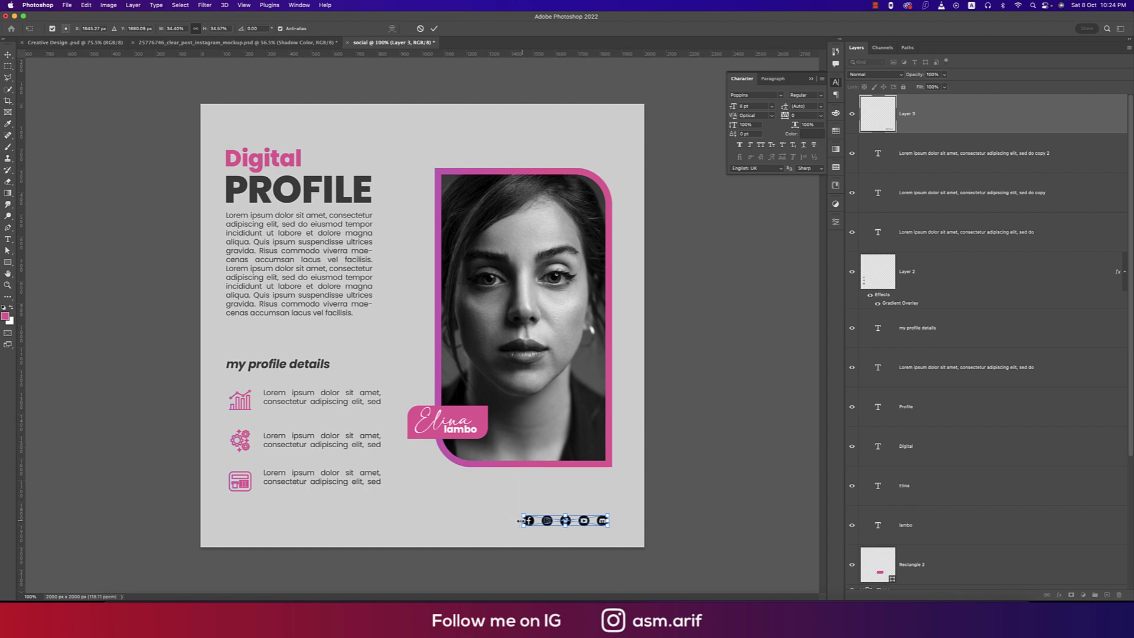
left_click_drag(519, 520, 507, 521)
left_click_drag(608, 521, 613, 521)
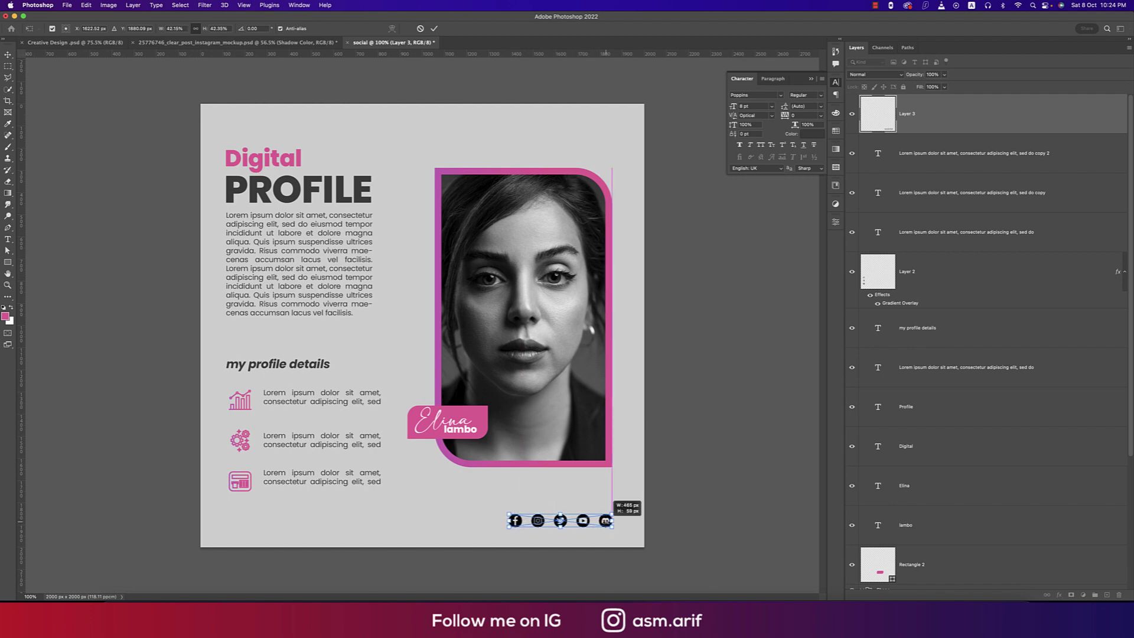
key("Return")
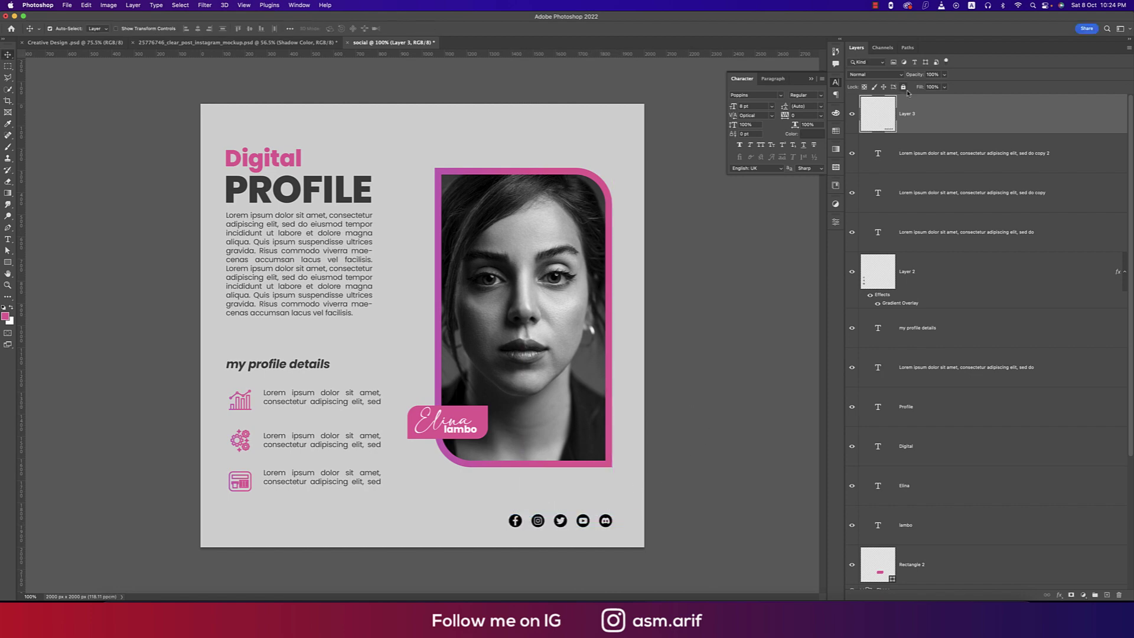
- Apply a #414141 Color Overlay to Layer 3, then close the Character panel
right_click(933, 115)
left_click(958, 122)
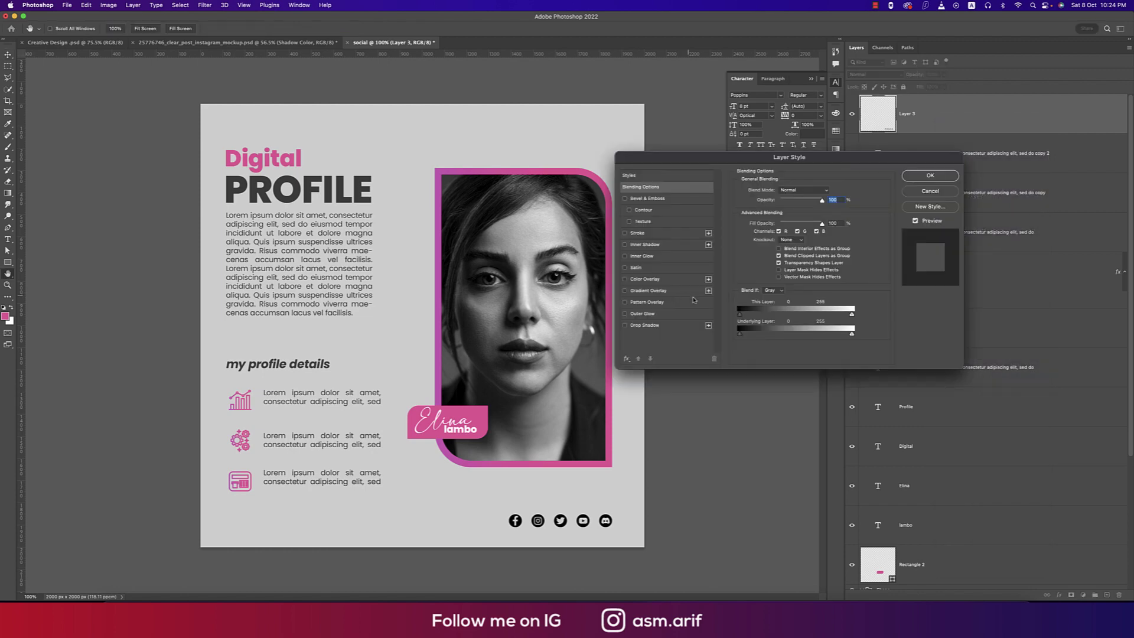
left_click(624, 280)
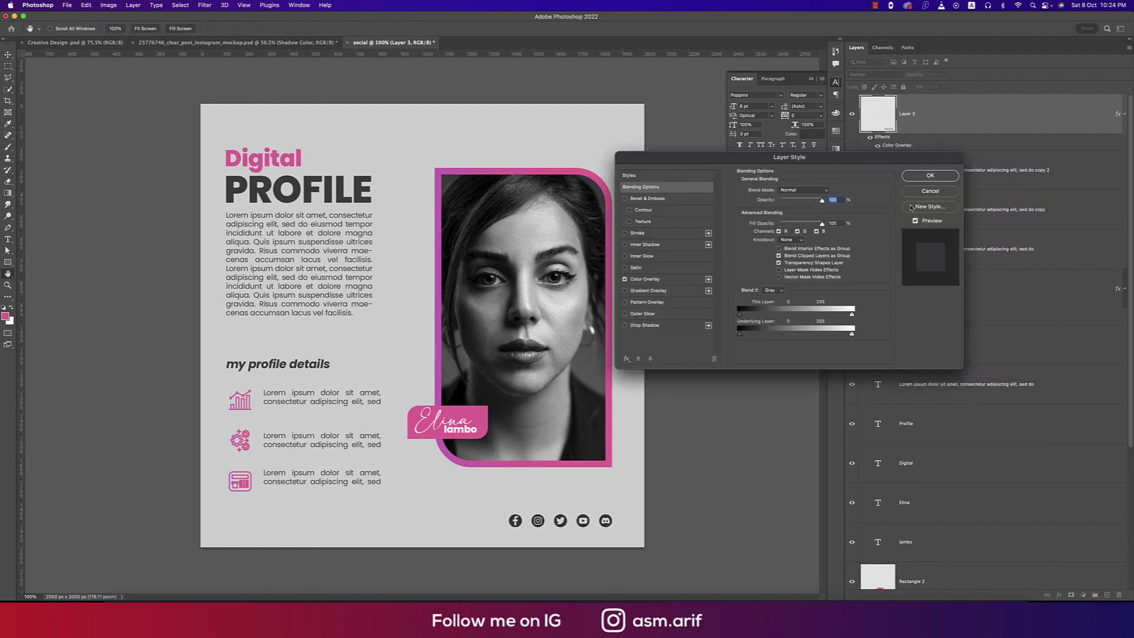
left_click(650, 280)
left_click(829, 193)
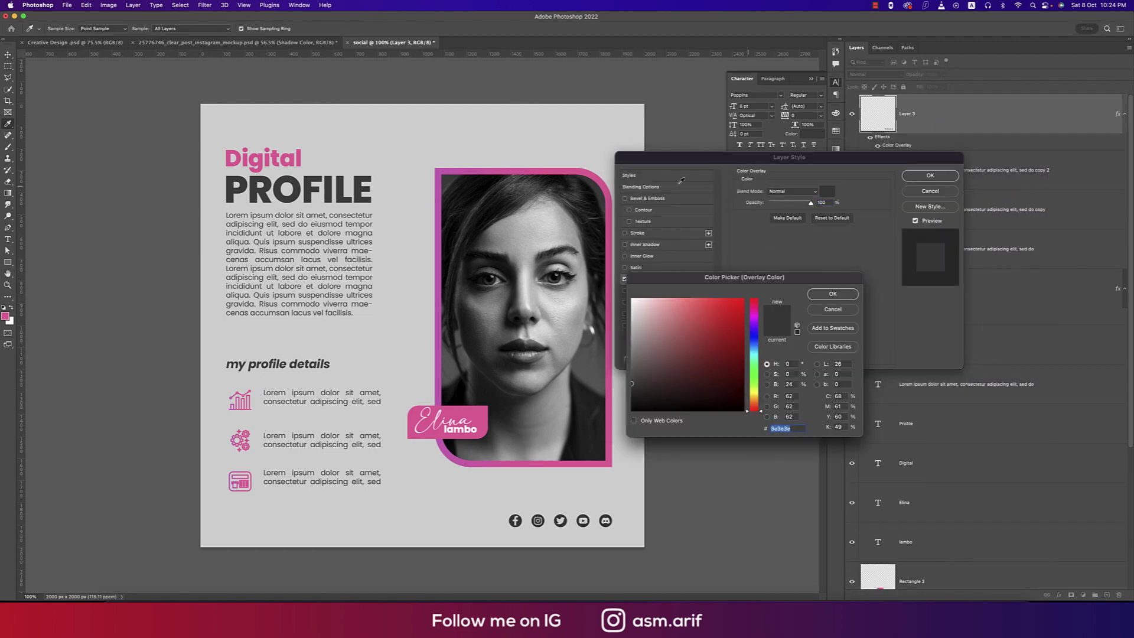
left_click(831, 294)
left_click(930, 175)
left_click(708, 357)
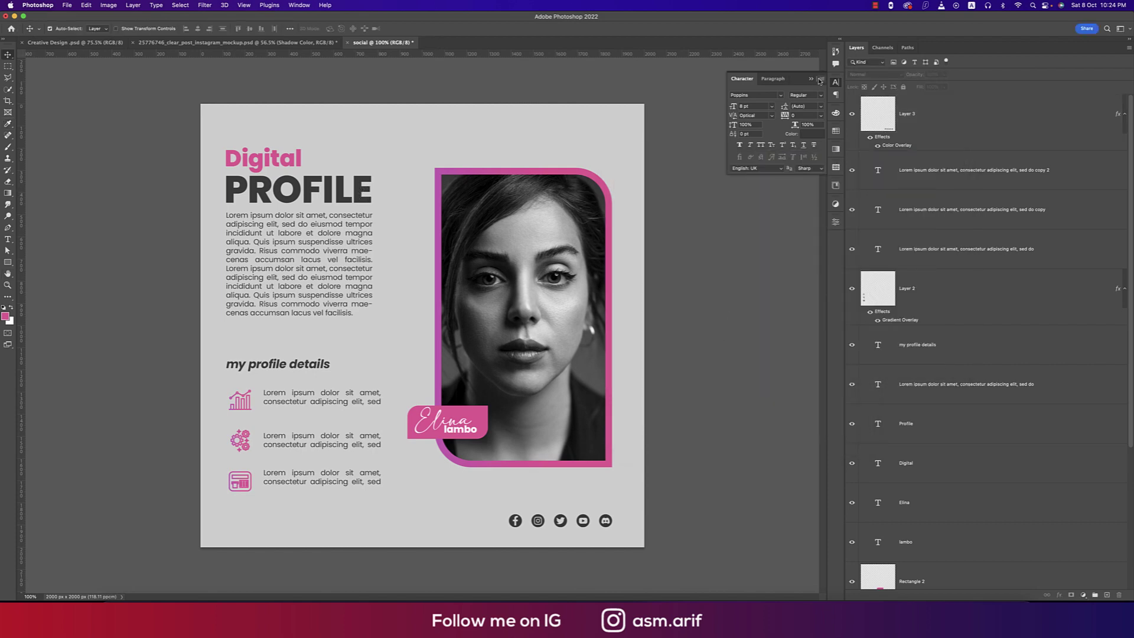
left_click(820, 81)
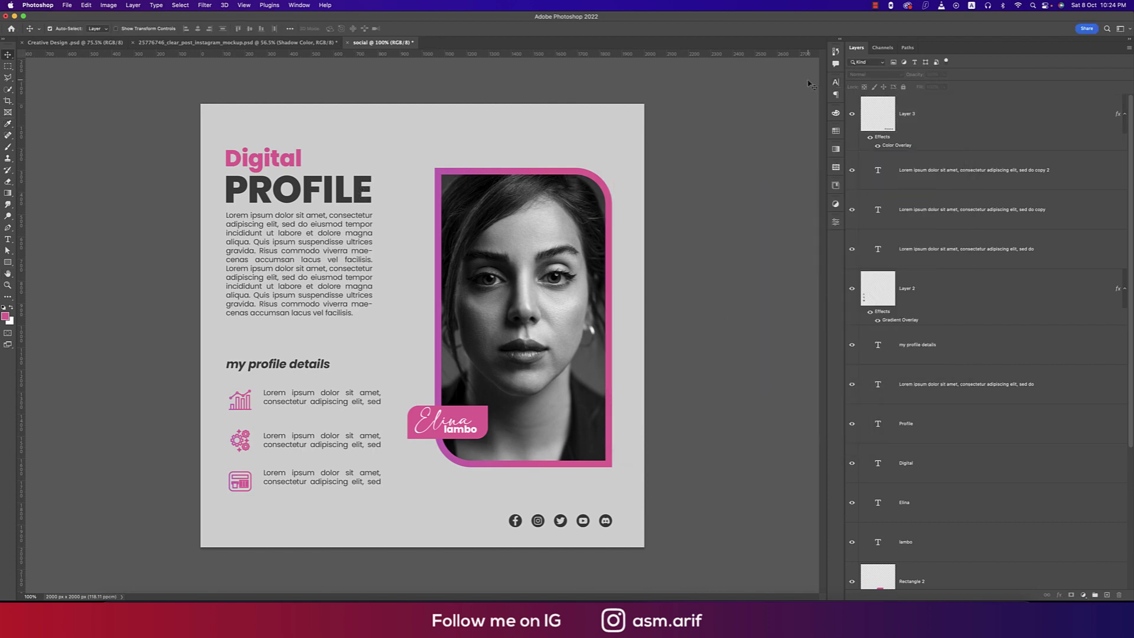
- Select the details heading, Layer 2 and detail lines, and move them down about 36 px
left_click(329, 369)
left_click(263, 410, "shift")
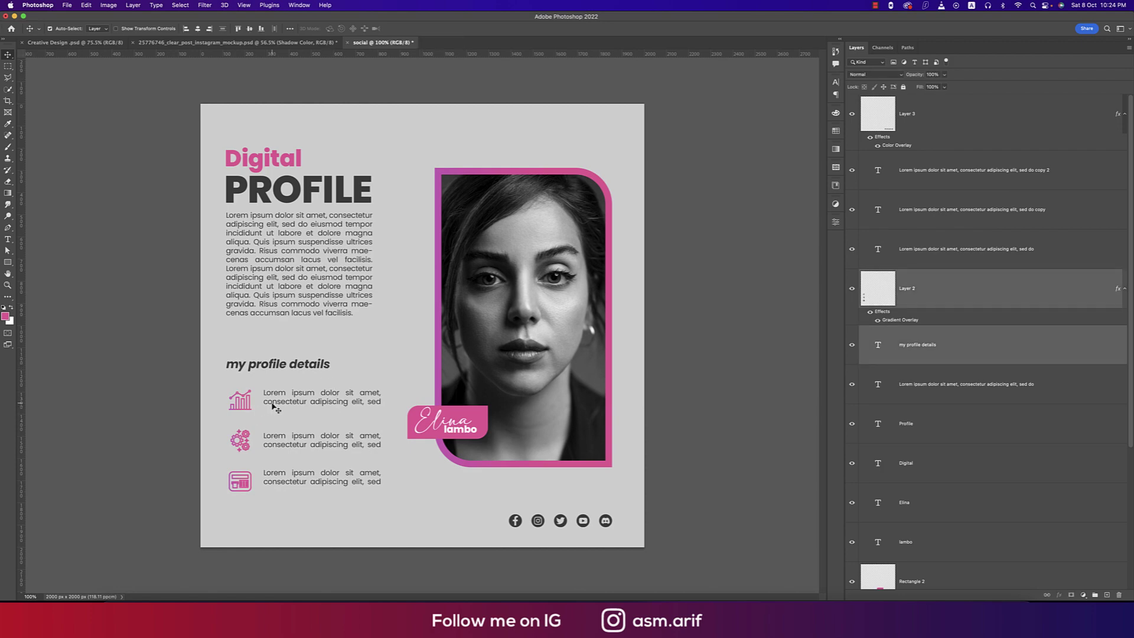
left_click(274, 452, "shift")
left_click(251, 451, "shift")
left_click(249, 450, "shift")
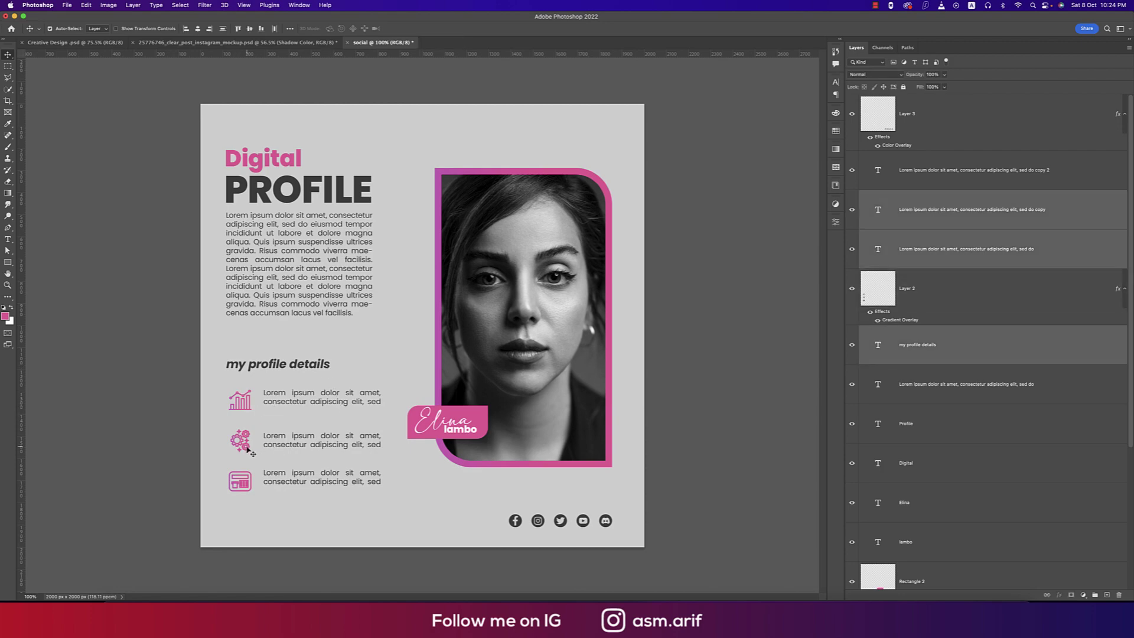
left_click(249, 490, "shift")
left_click(288, 486, "shift")
left_click_drag(288, 484, 303, 524)
- Nudge the bottom, middle and top detail lines slightly lower
left_click(349, 574)
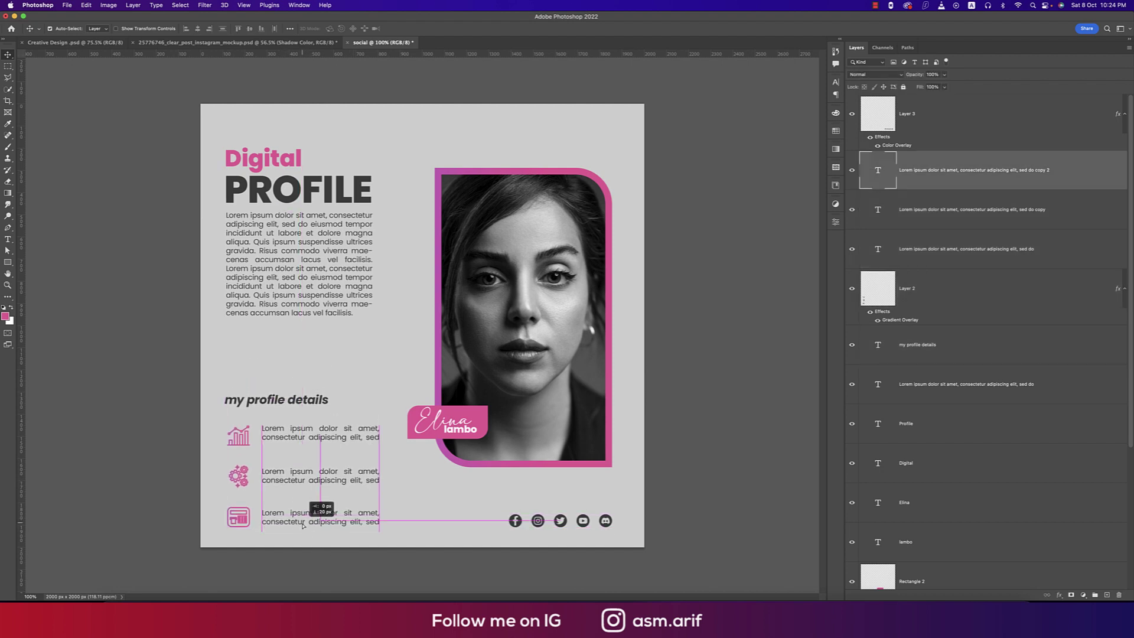
left_click_drag(305, 482, 305, 485)
left_click_drag(310, 439, 311, 443)
- Set the 'my profile details' heading in All Caps
left_click(328, 405)
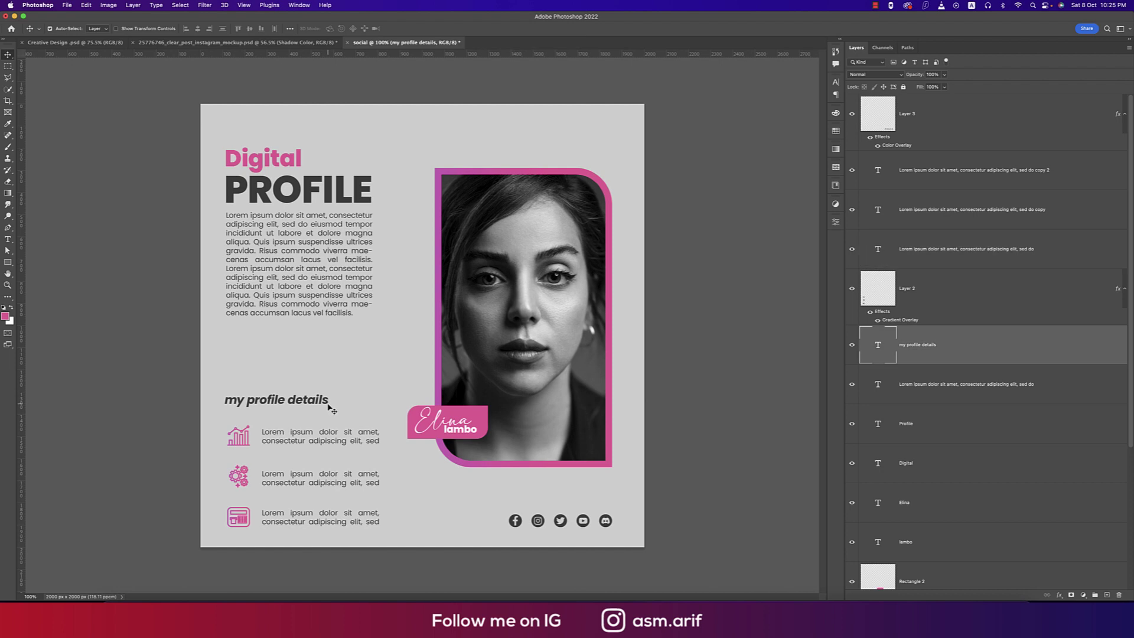
left_click(835, 82)
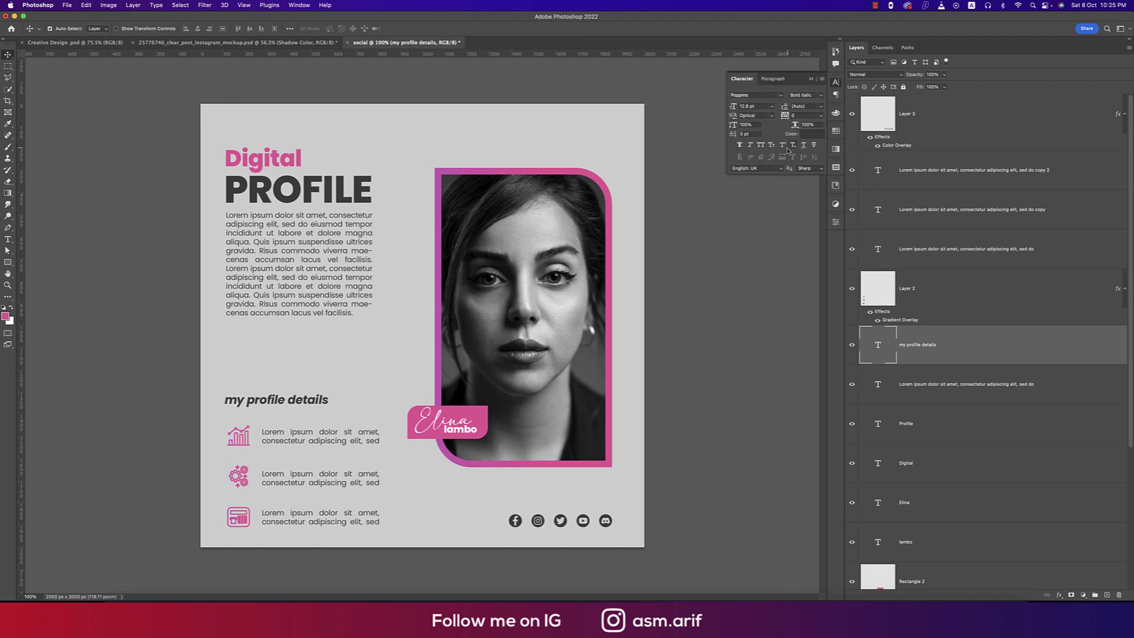
left_click(760, 144)
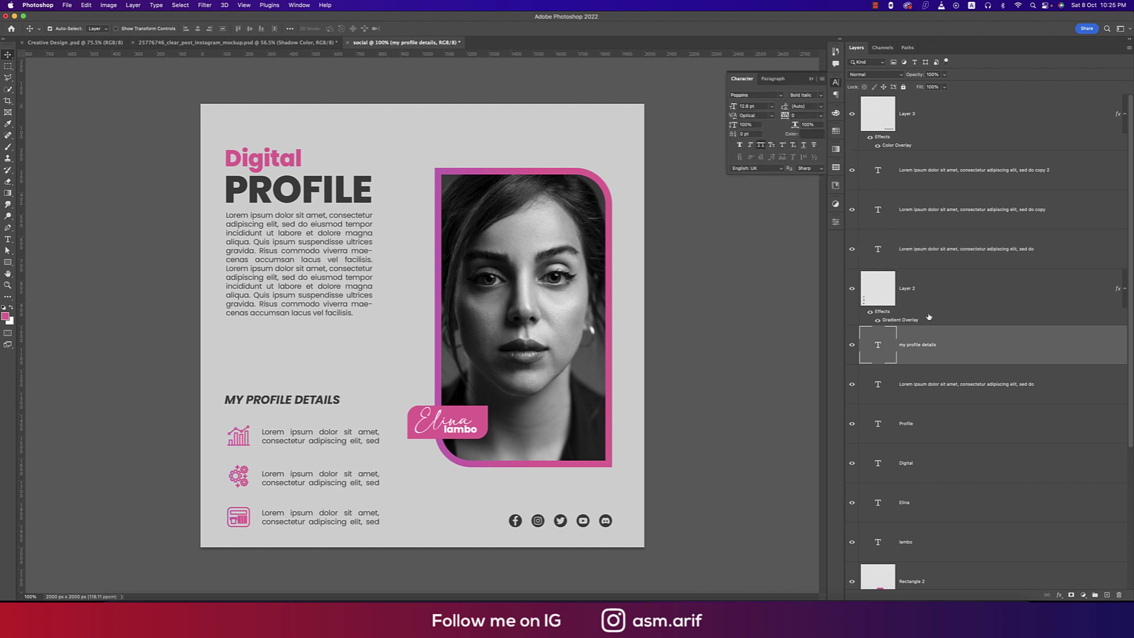
- Group Layer 2 with the three Lorem ipsum detail layers
left_click(935, 296, "shift")
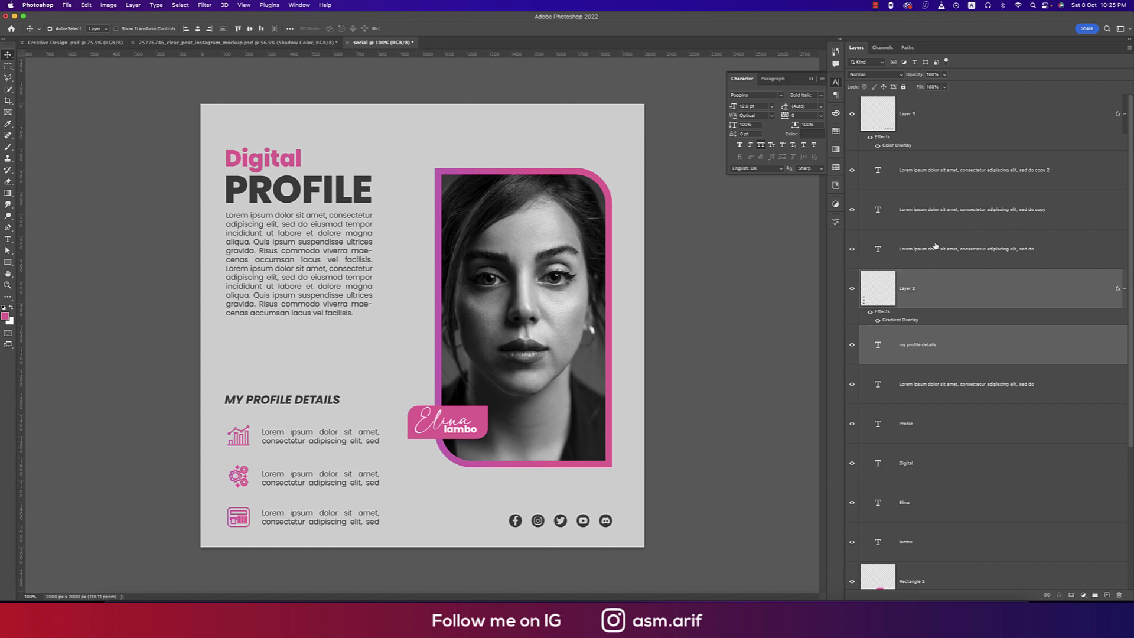
left_click(936, 248, "shift")
left_click(937, 209, "shift")
left_click(938, 177, "shift")
key("super+g")
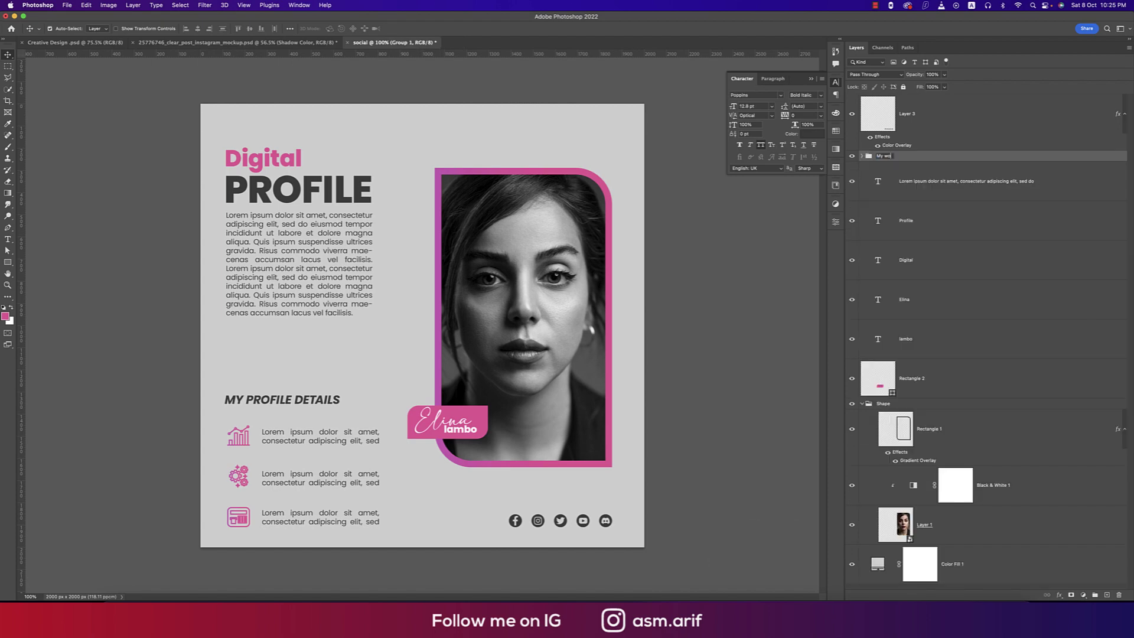
- Set the main paragraph text to 7 pt with Auto leading
double_click(878, 384)
key("BackSpace")
key("Return")
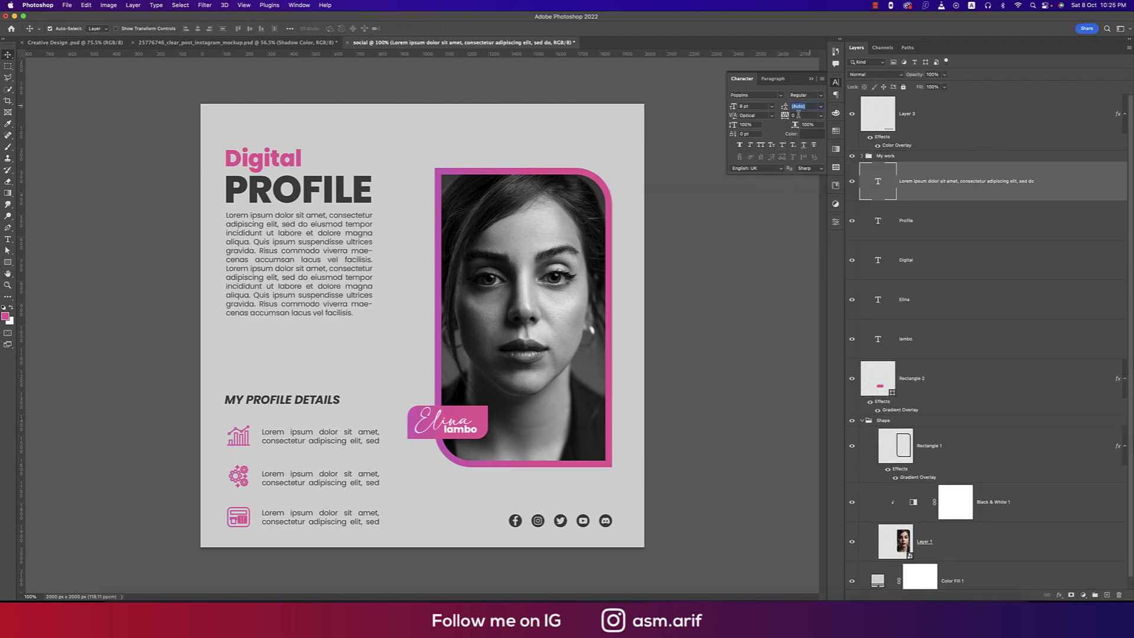
left_click(750, 106)
type("7")
key("Return")
left_click(408, 42)
key("v")
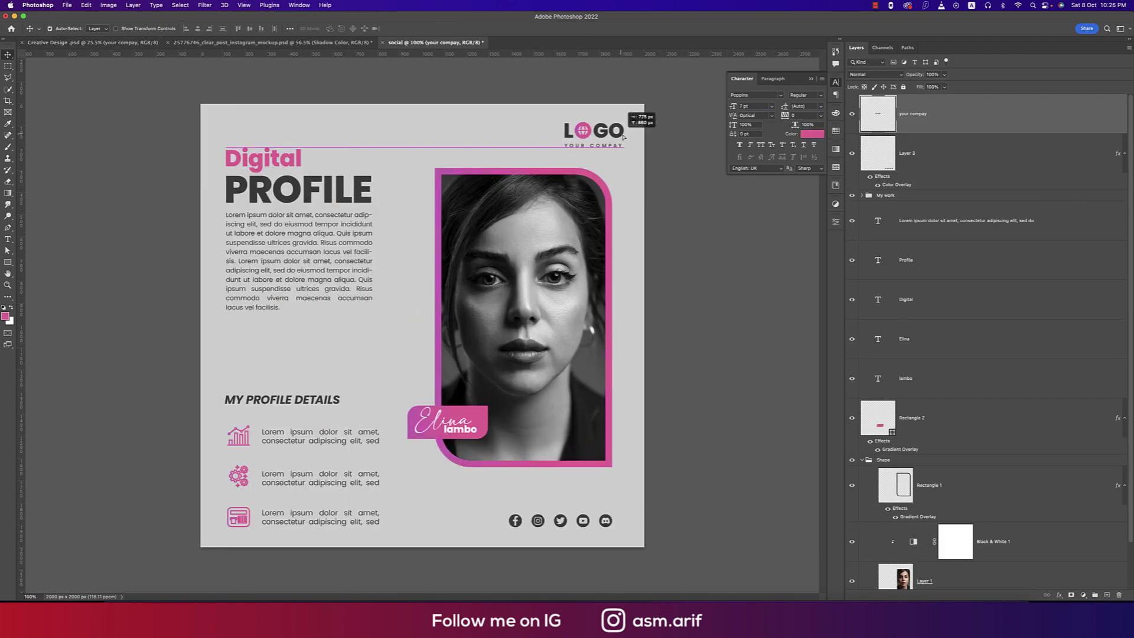
- Move the Digital and PROFILE title layers higher
left_click(264, 156)
left_click(310, 187, "shift")
left_click_drag(310, 188, 311, 161)
- Duplicate the pink name badge to just under PROFILE and squash it into a thin bar
left_click(172, 214)
scroll(234, 210, "up", 3)
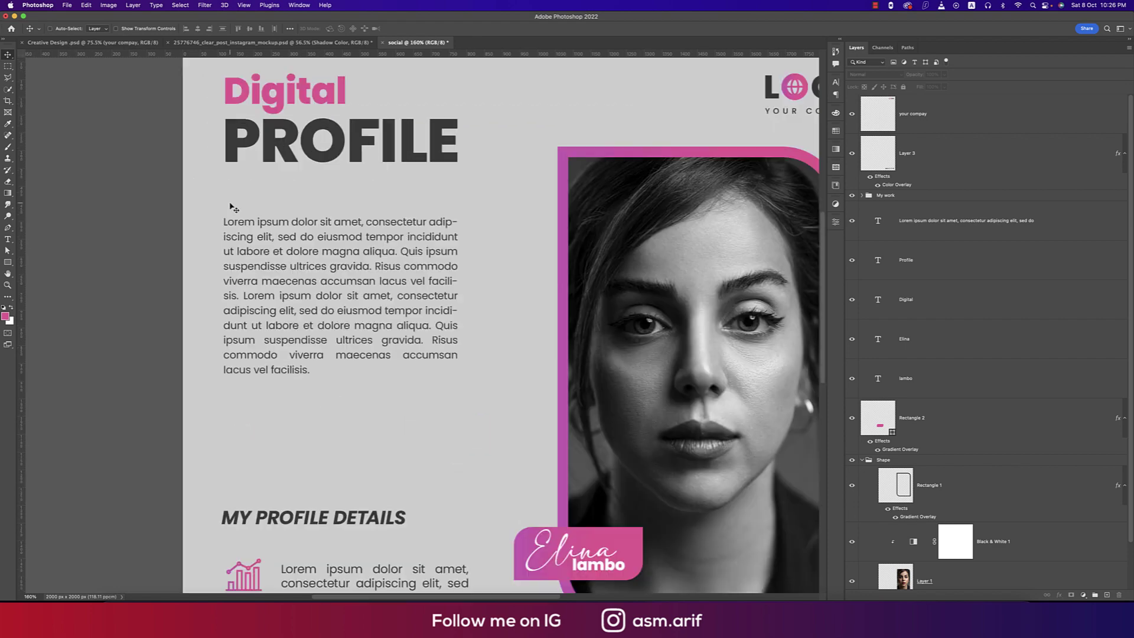
left_click(7, 261)
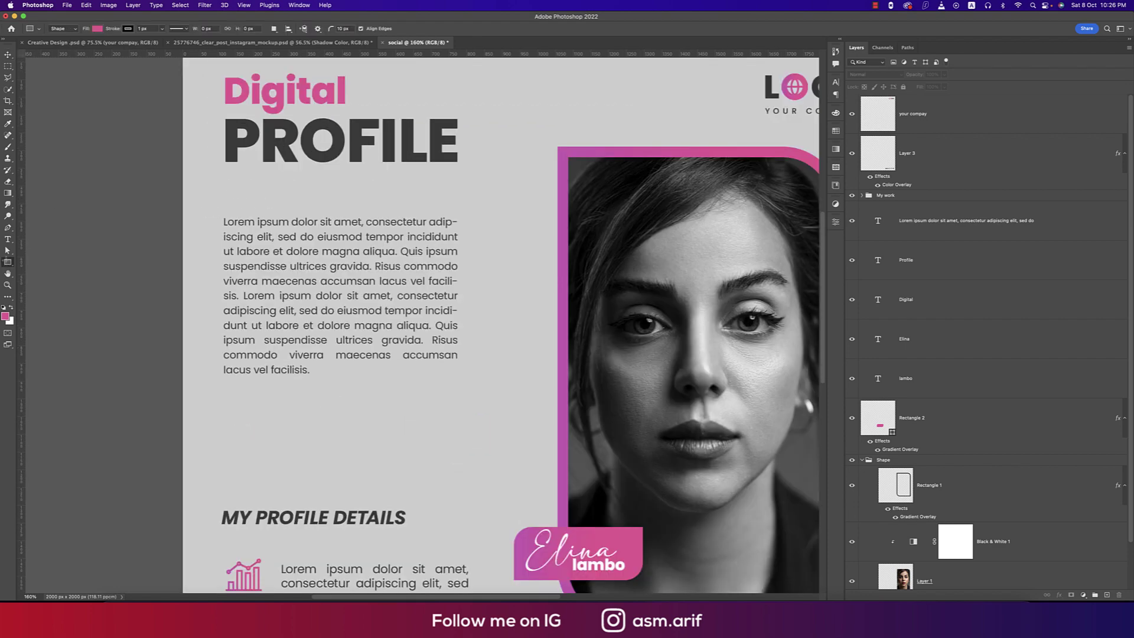
left_click(8, 53)
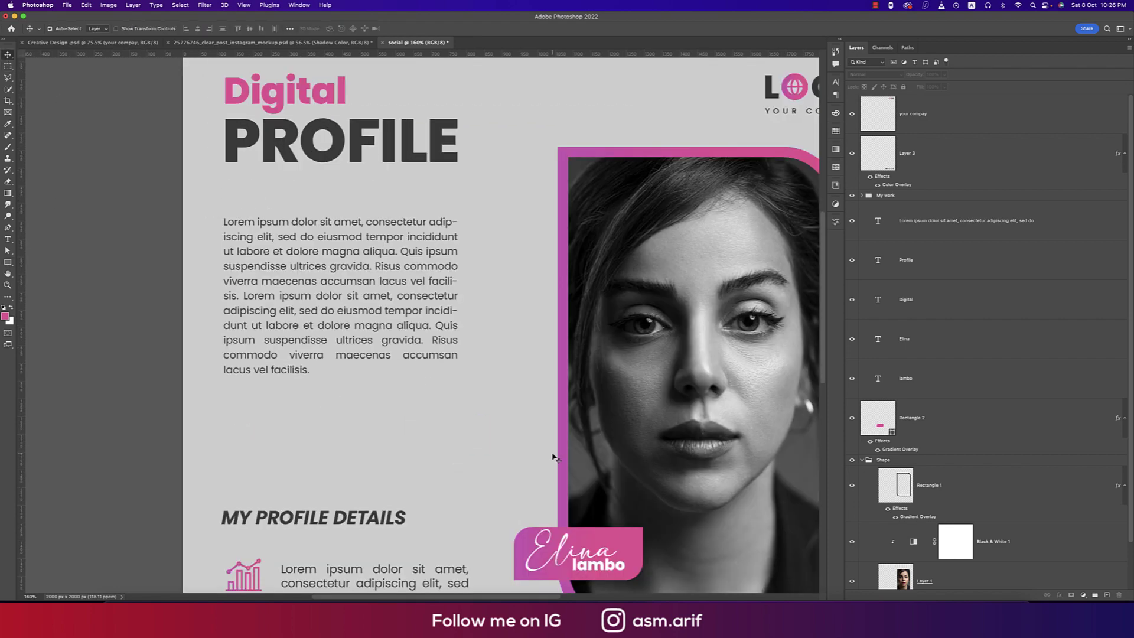
left_click(631, 539)
left_click_drag(633, 552, 400, 206)
key("super+t")
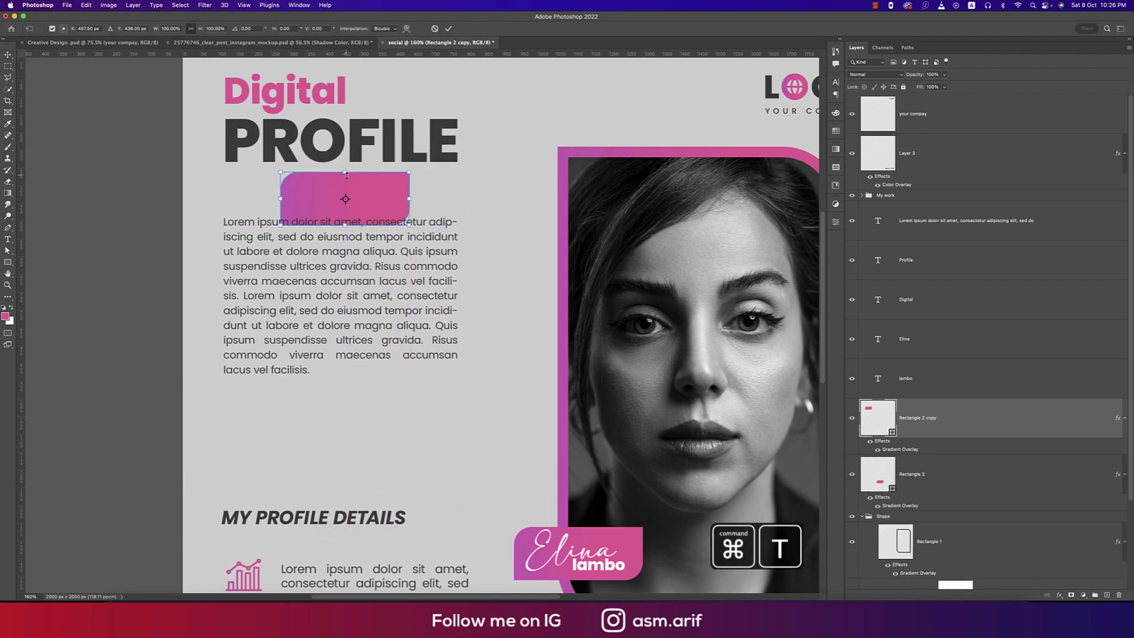
left_click_drag(346, 174, 320, 194)
key("Return")
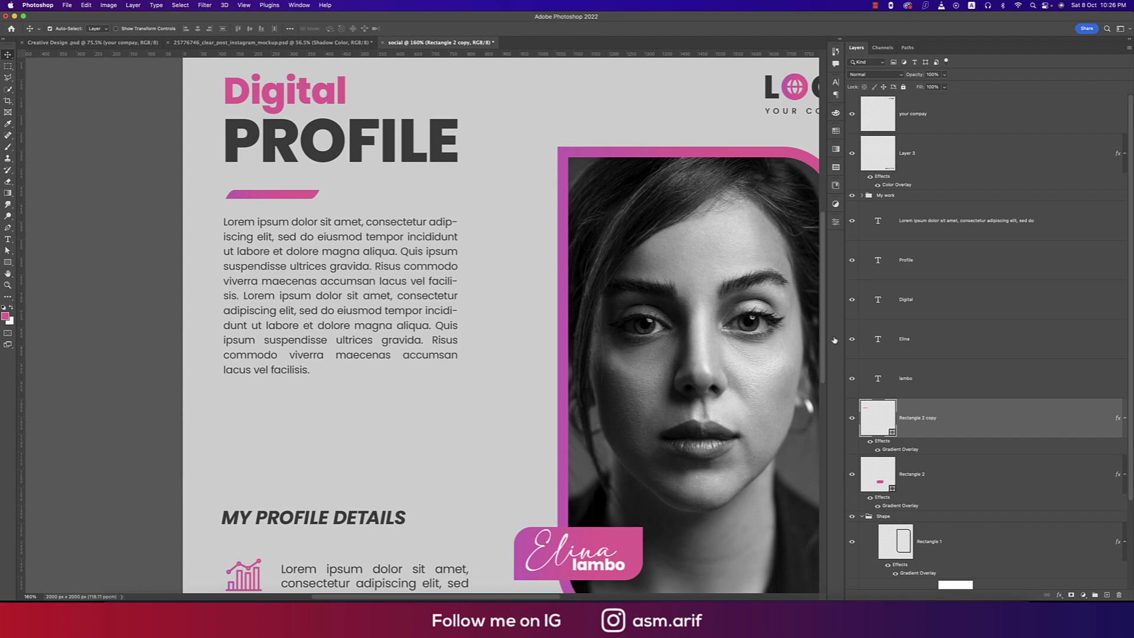
- Round the bar's top-right and bottom-left corners to 10 px
left_click(833, 223)
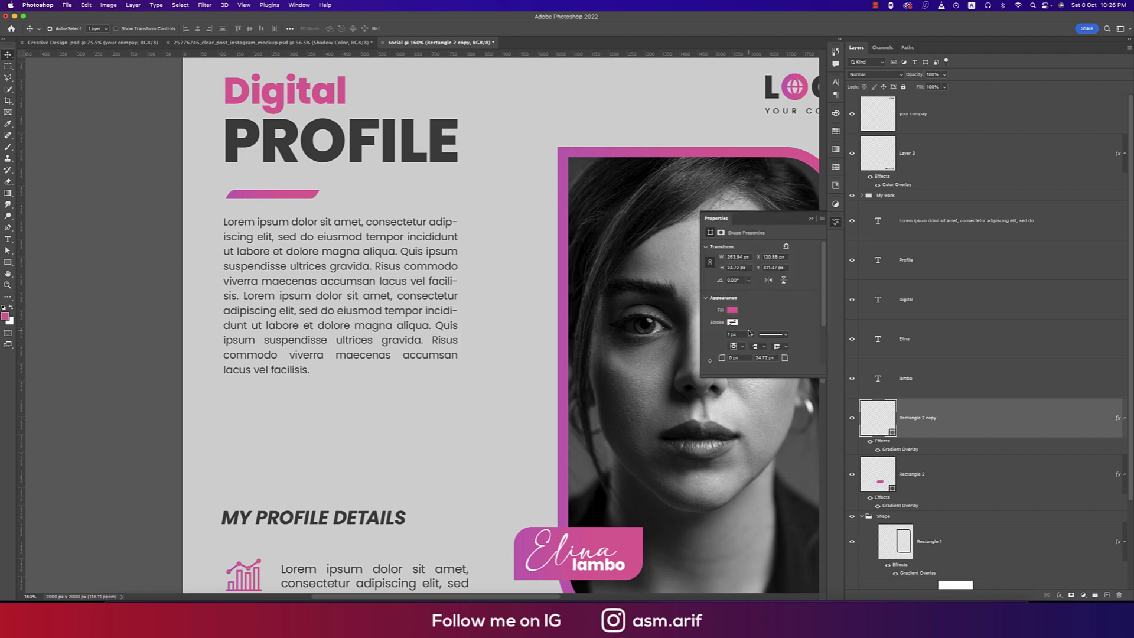
left_click(775, 356)
type("10")
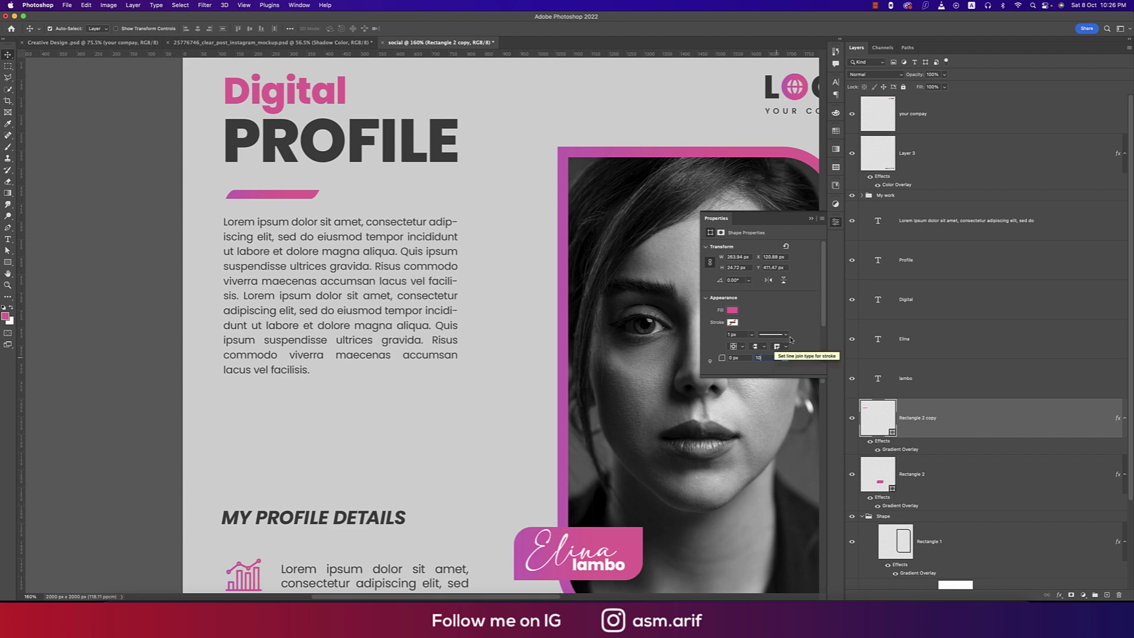
scroll(750, 349, "down", 2)
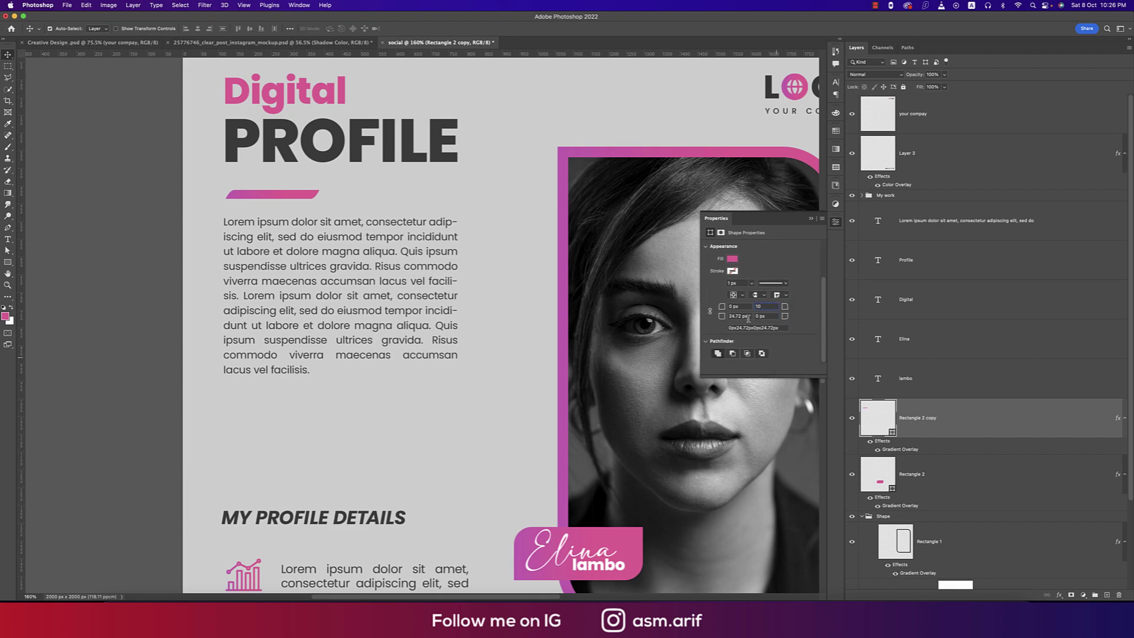
left_click(748, 319)
type("10")
left_click(770, 306)
left_click(814, 222)
left_click(200, 331)
key("super+1")
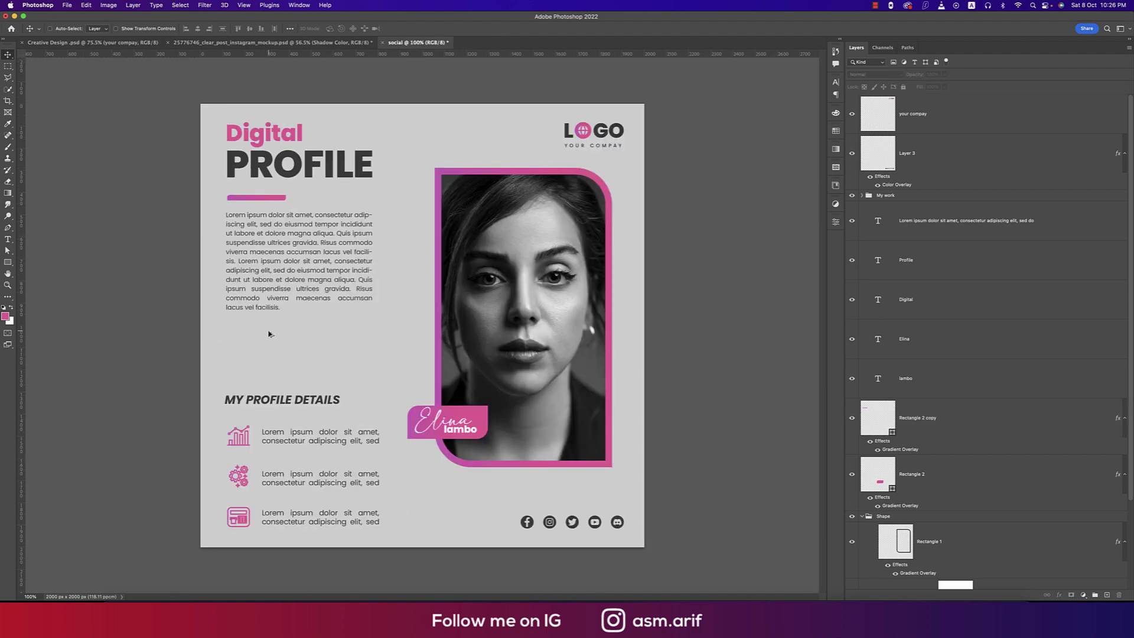
- Place the portrait photo embedded above Color Fill 1, scaled to fill the canvas
left_click(405, 355)
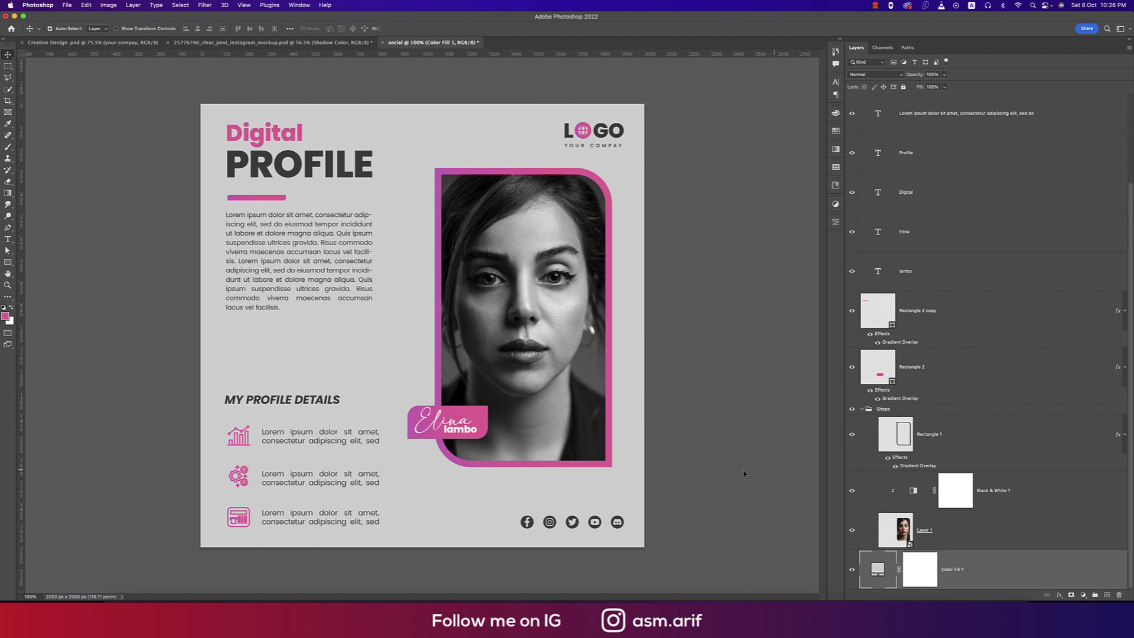
left_click(67, 5)
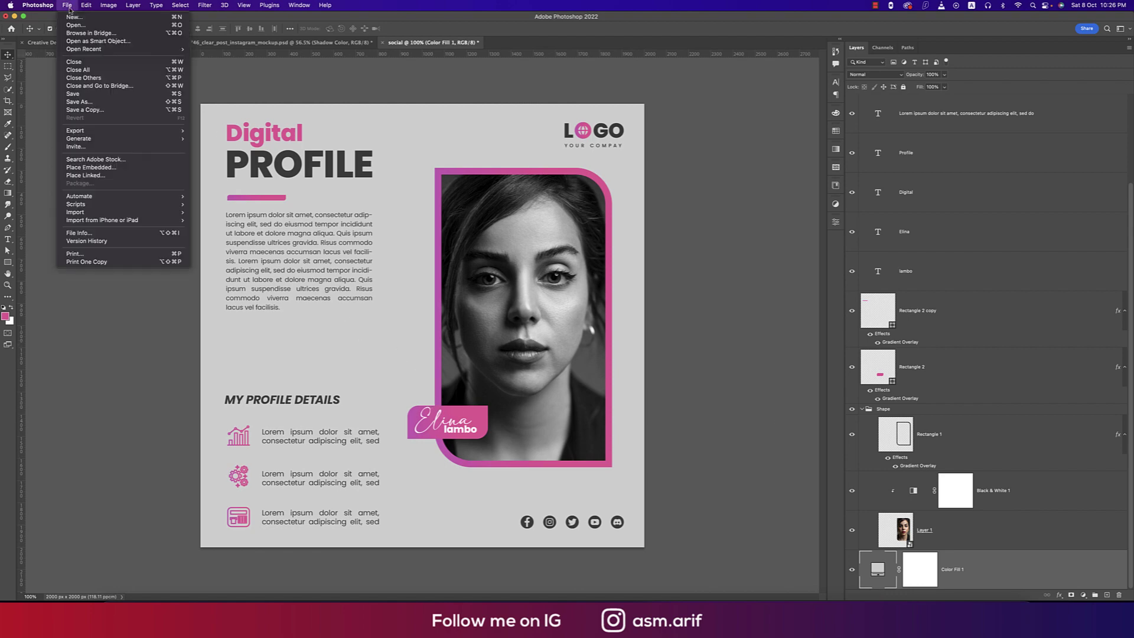
left_click(92, 169)
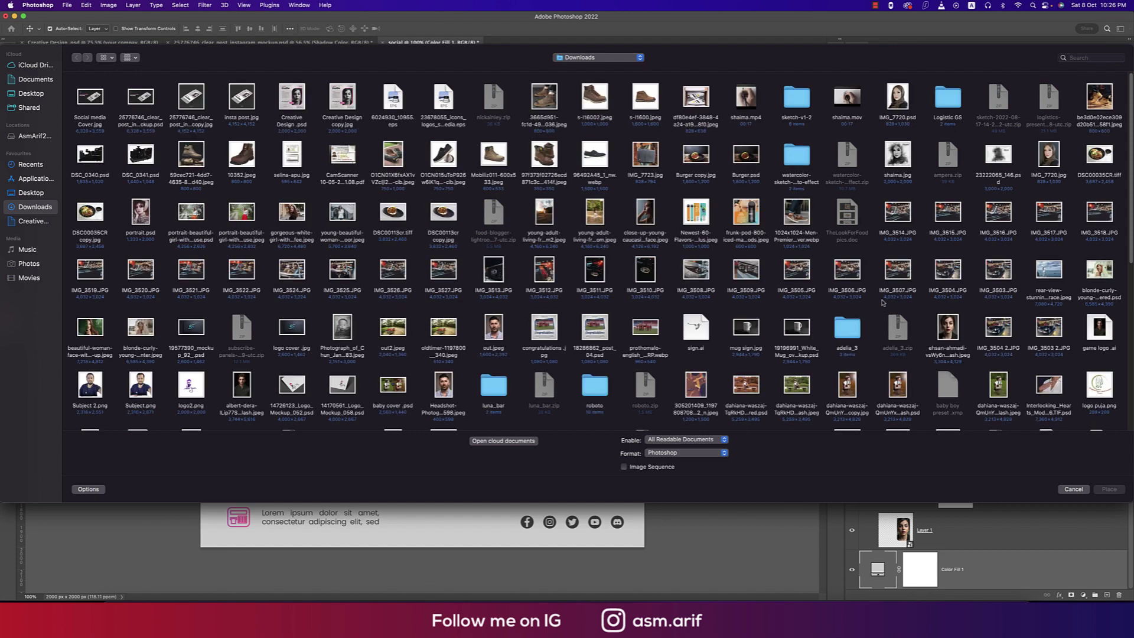
double_click(944, 328)
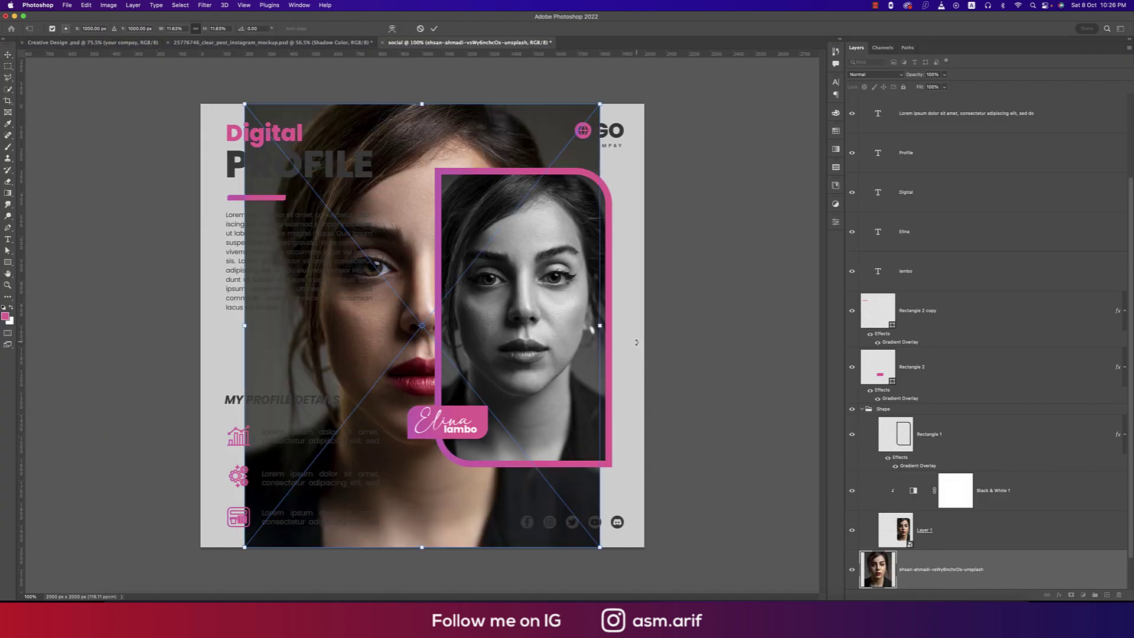
left_click_drag(600, 325, 645, 324)
key("Return")
- Add a Black & White adjustment layer clipped to the photo at full fill
scroll(954, 559, "down", 1)
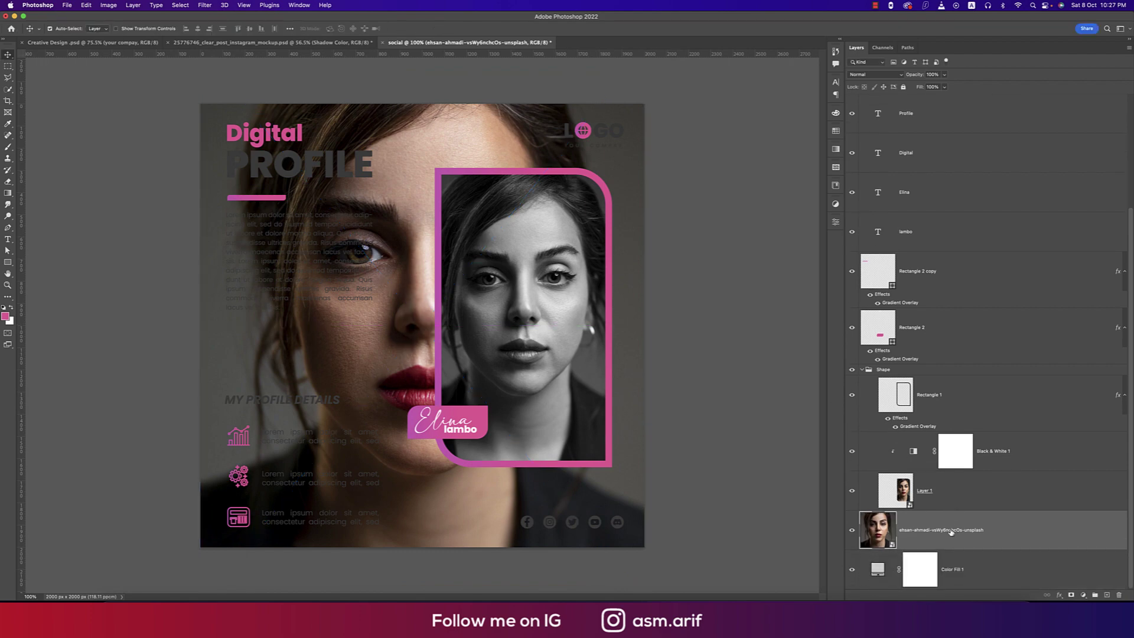
left_click(1083, 596)
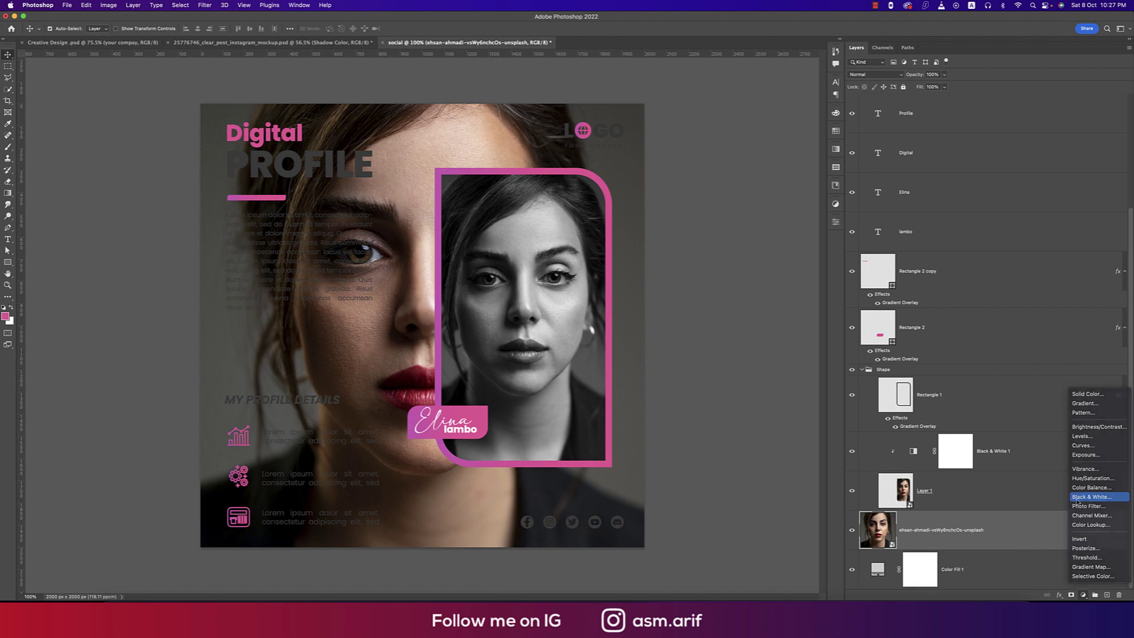
left_click(1091, 496)
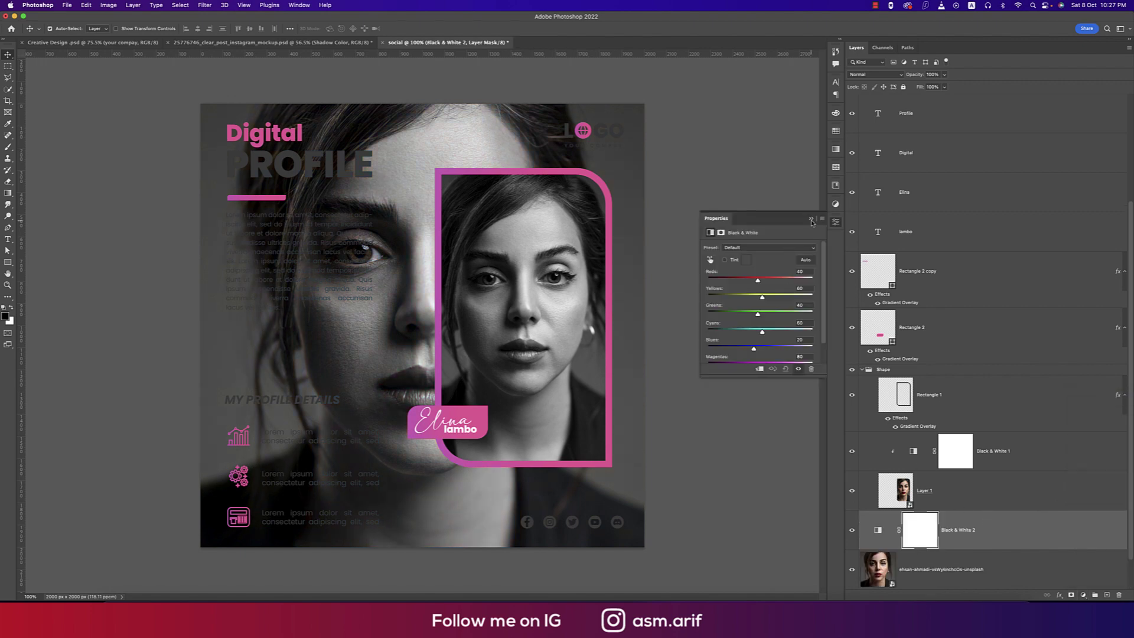
left_click(811, 220)
right_click(1012, 522)
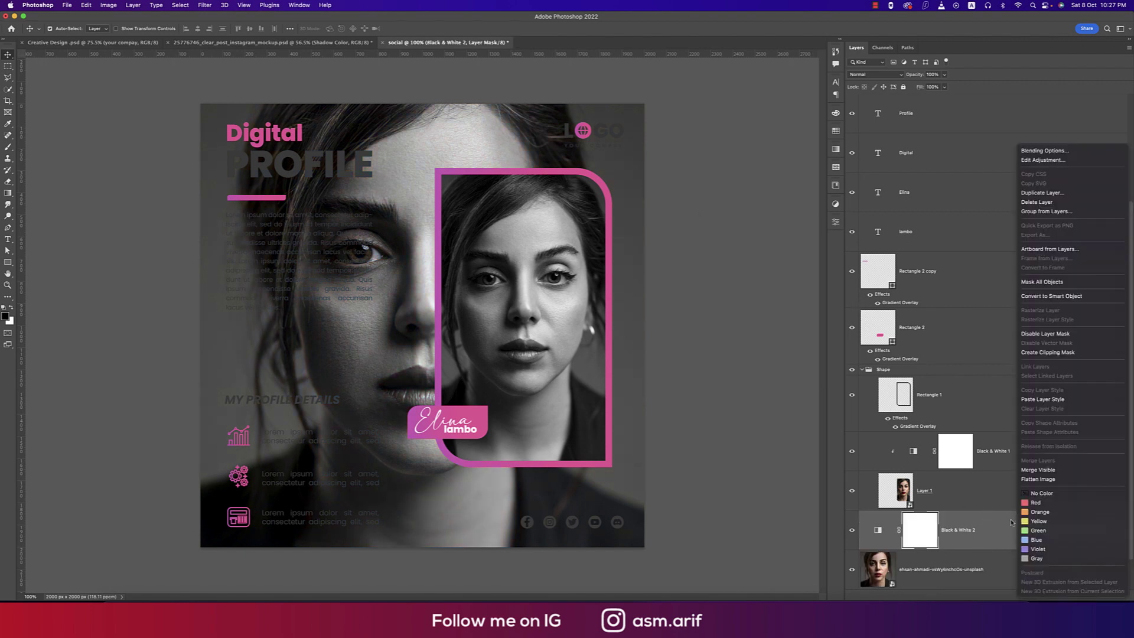
left_click(1046, 352)
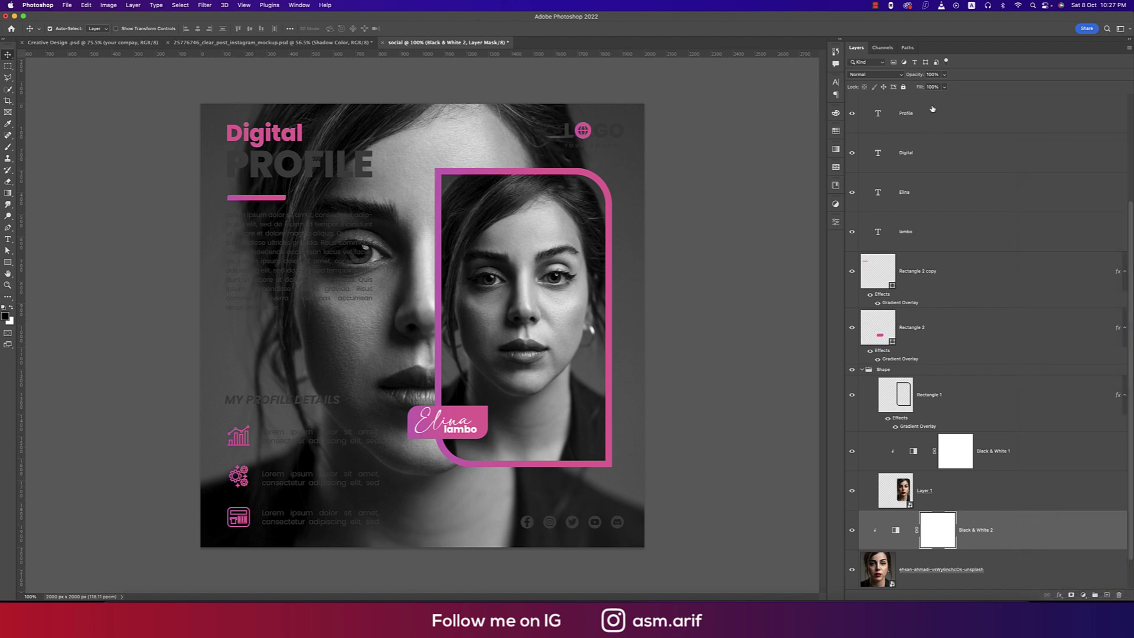
left_click(944, 87)
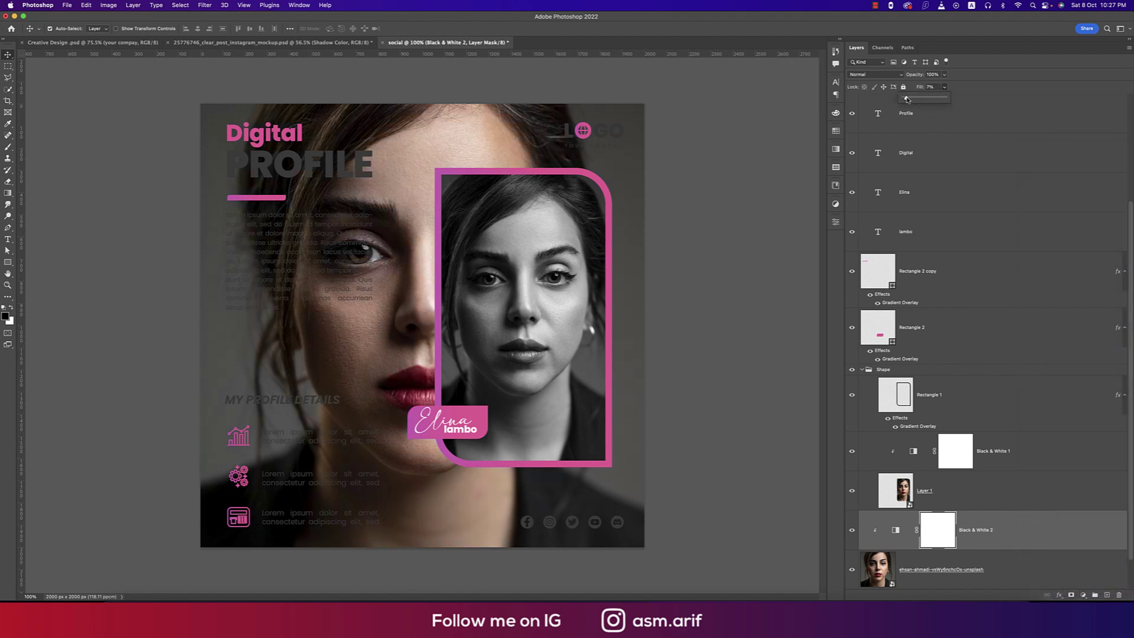
left_click_drag(907, 99, 945, 97)
key("alt+bracketleft")
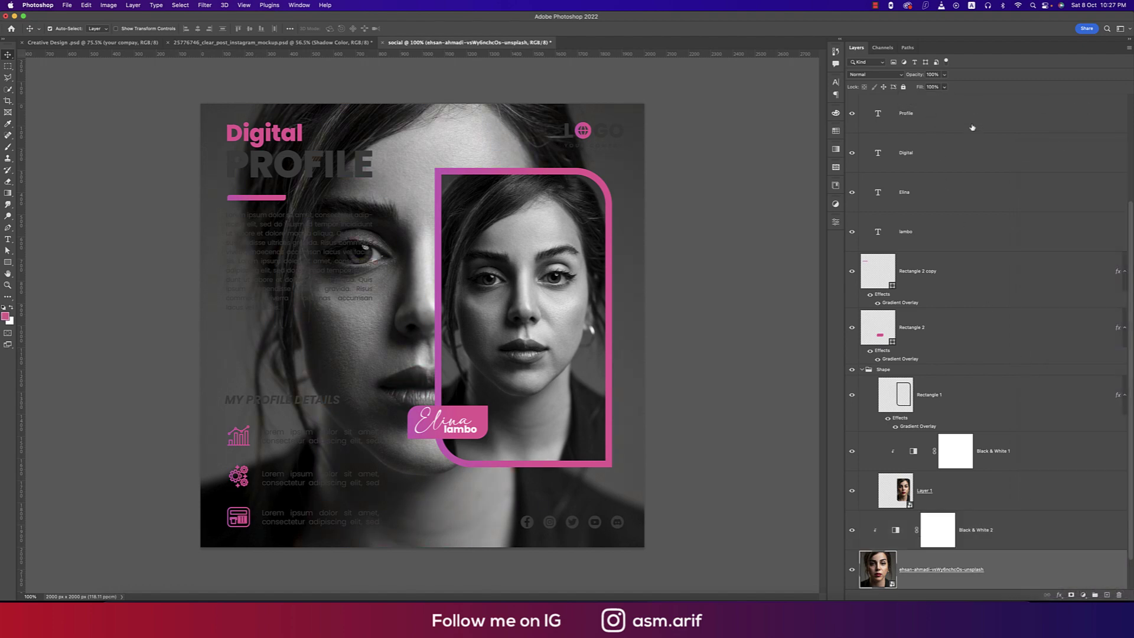
- Set the portrait photo's Fill to 10%
left_click(907, 99)
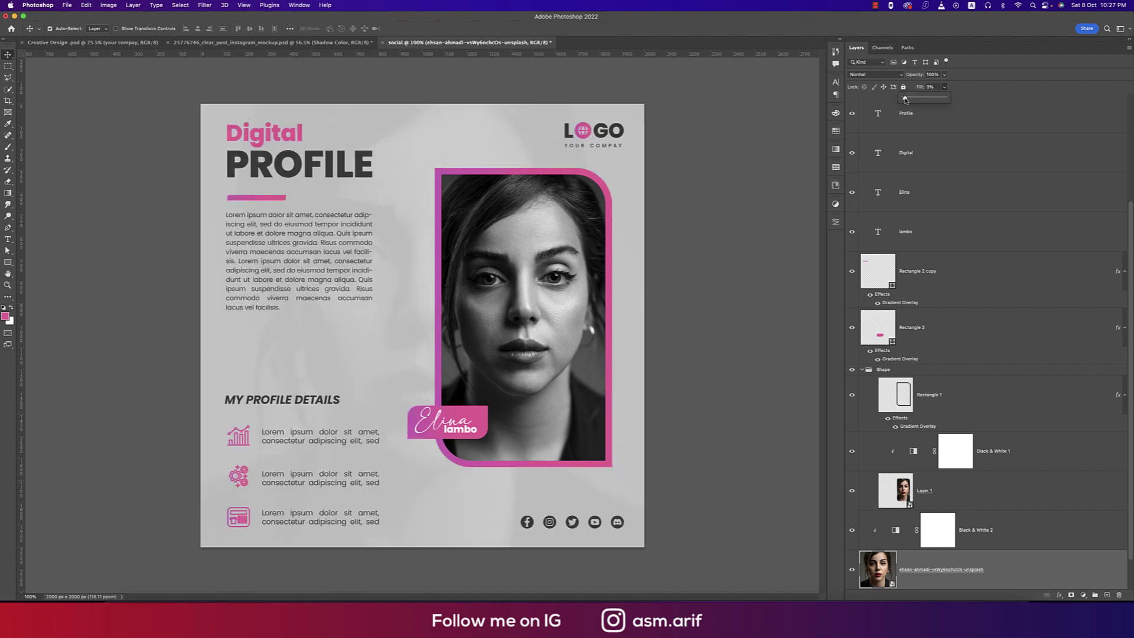
left_click_drag(905, 99, 908, 99)
left_click(935, 89)
type("10")
- Group the photo with its Black & White adjustment and name the group BG
left_click(1008, 531, "shift")
key("super+g")
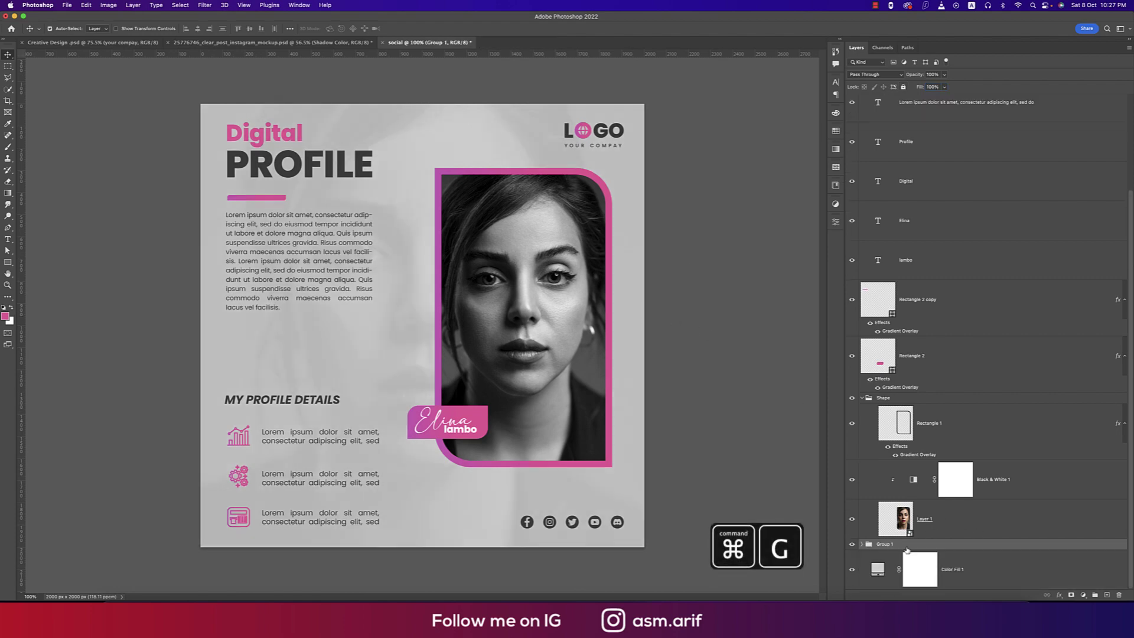
double_click(893, 544)
type("B")
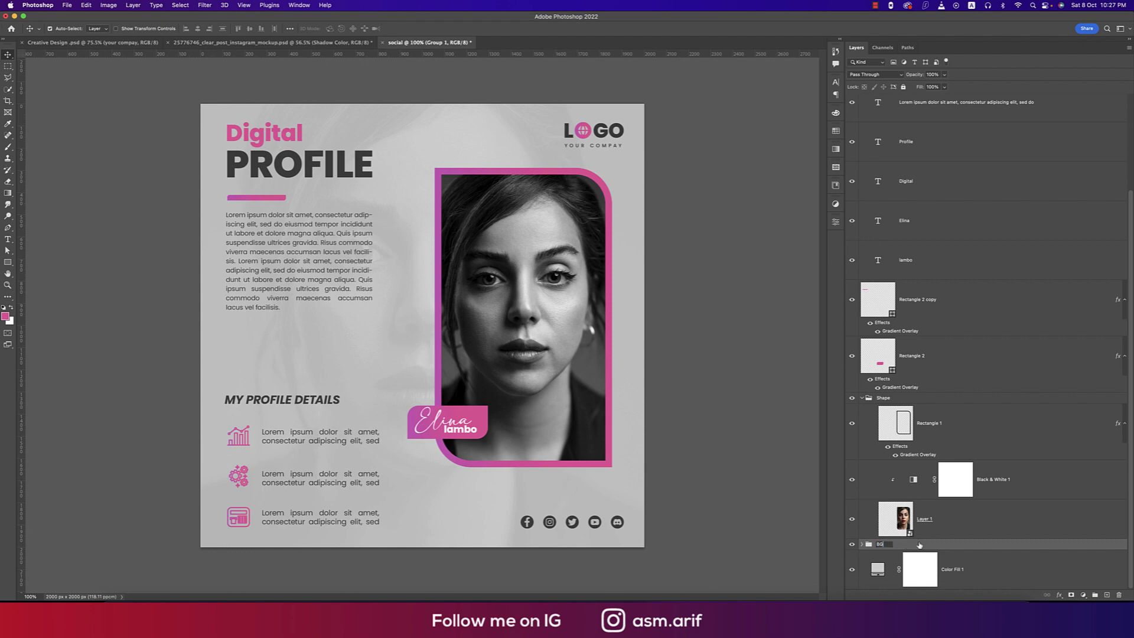
type("G")
key("Return")
- Group Layer 1 with the Shape group and save the document as social.psd
left_click(962, 525)
left_click(863, 399)
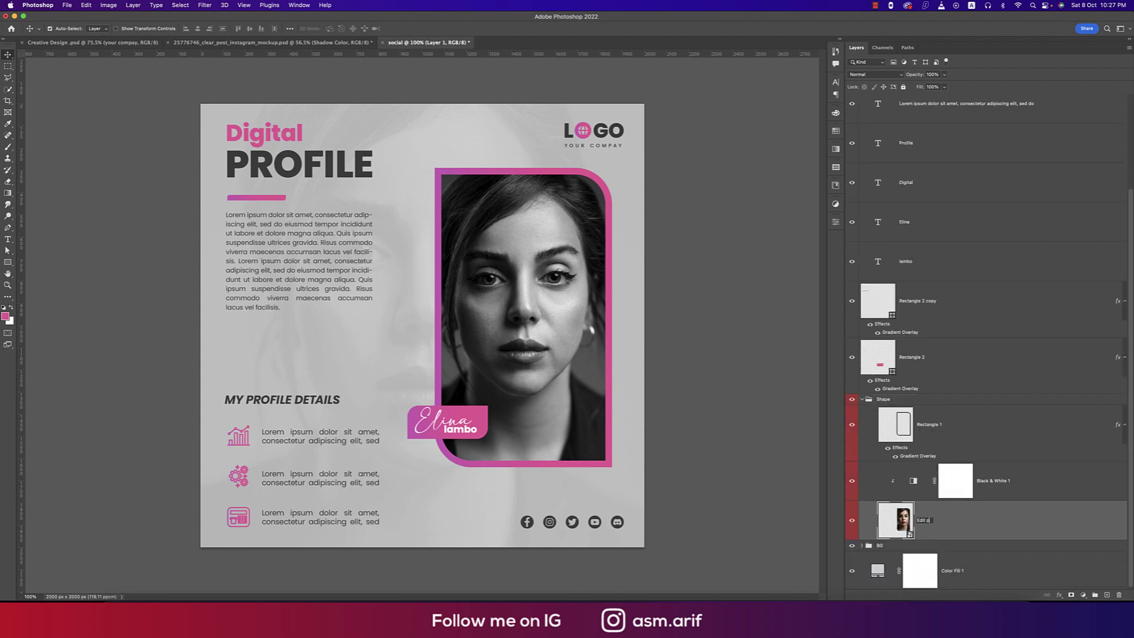
key("super+g")
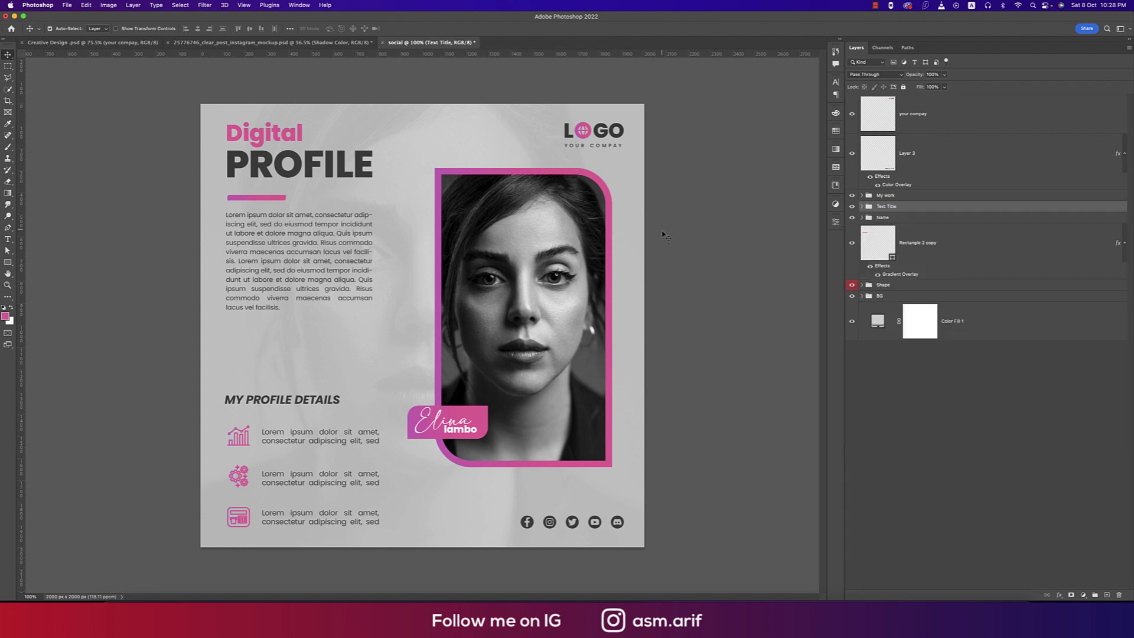
key("super+s")
- Save the PSD and export a JPEG copy named social copy.jpg to Downloads
left_click(673, 279)
key("alt+super+s")
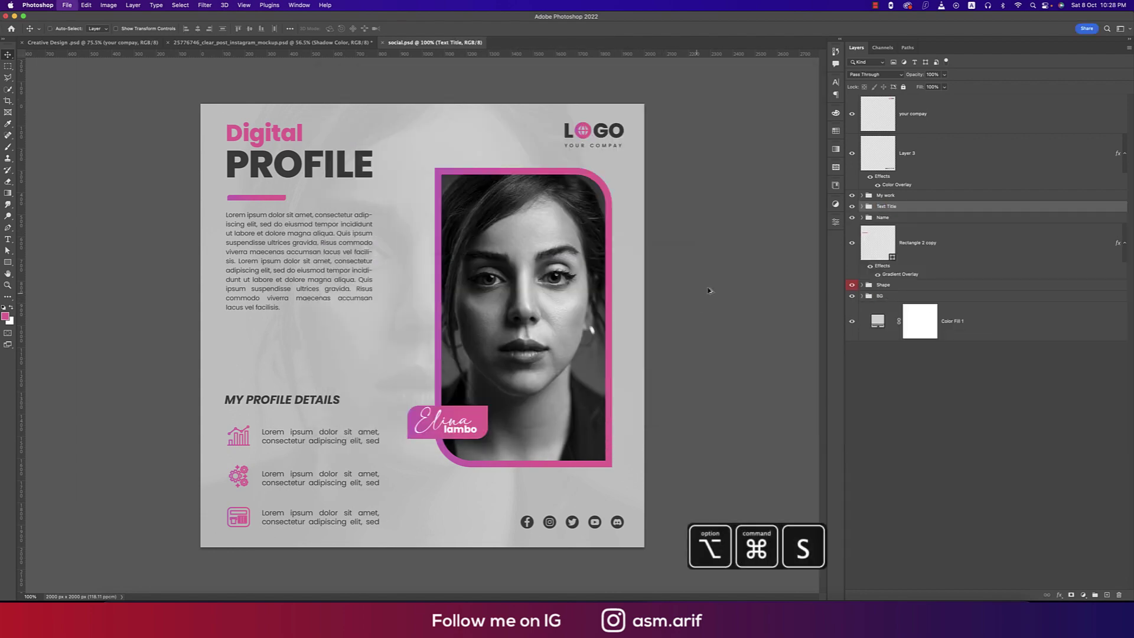
left_click(532, 330)
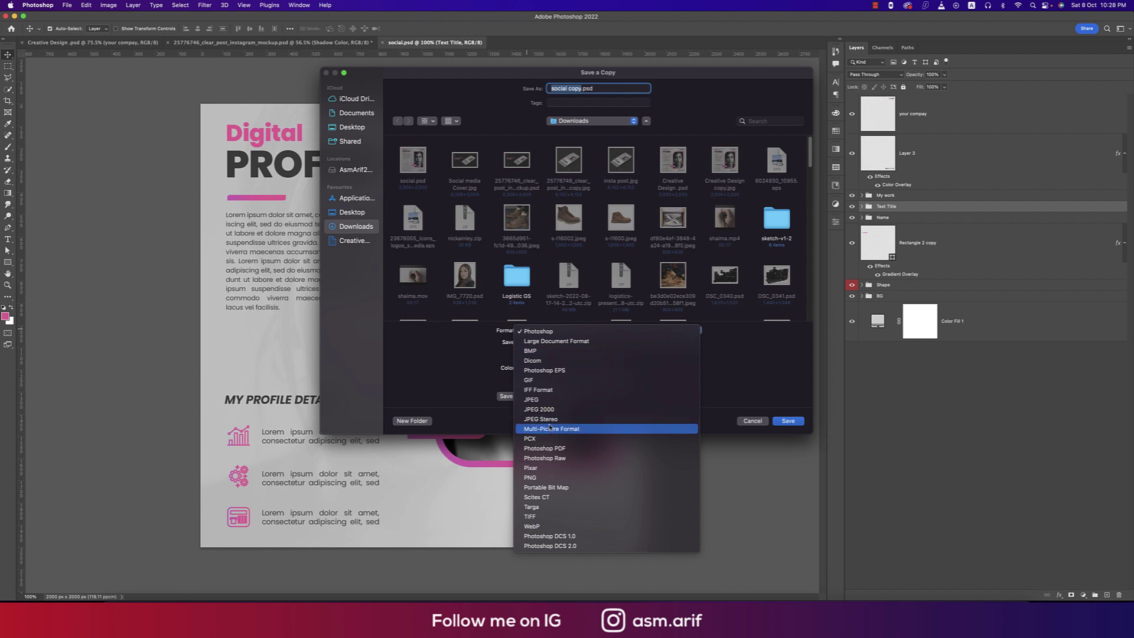
left_click(552, 402)
left_click(797, 422)
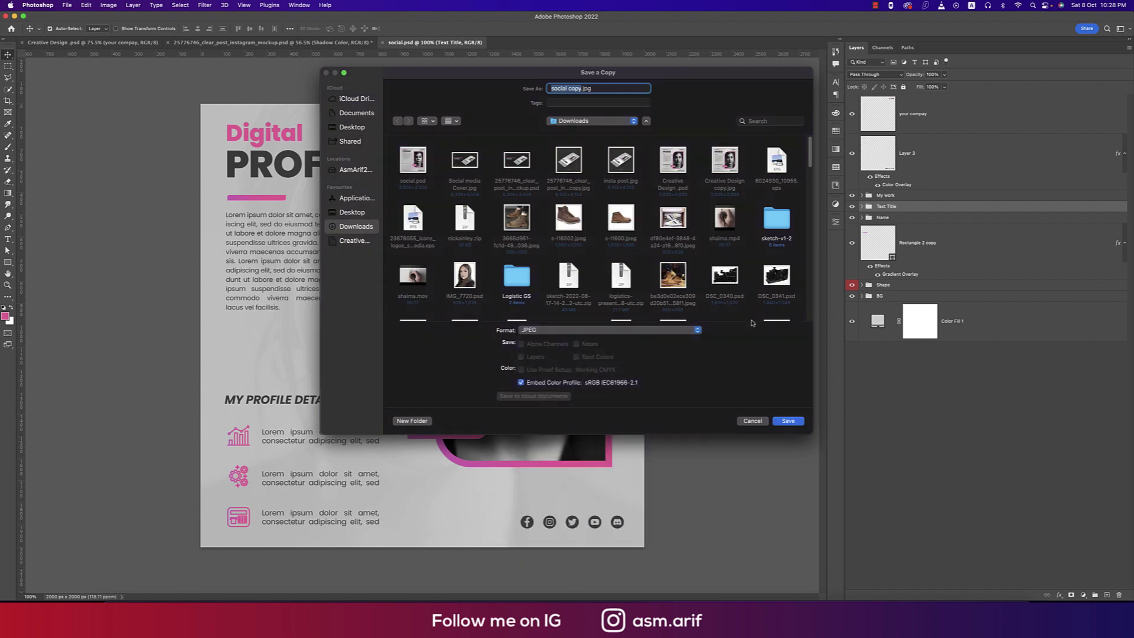
left_click(625, 176)
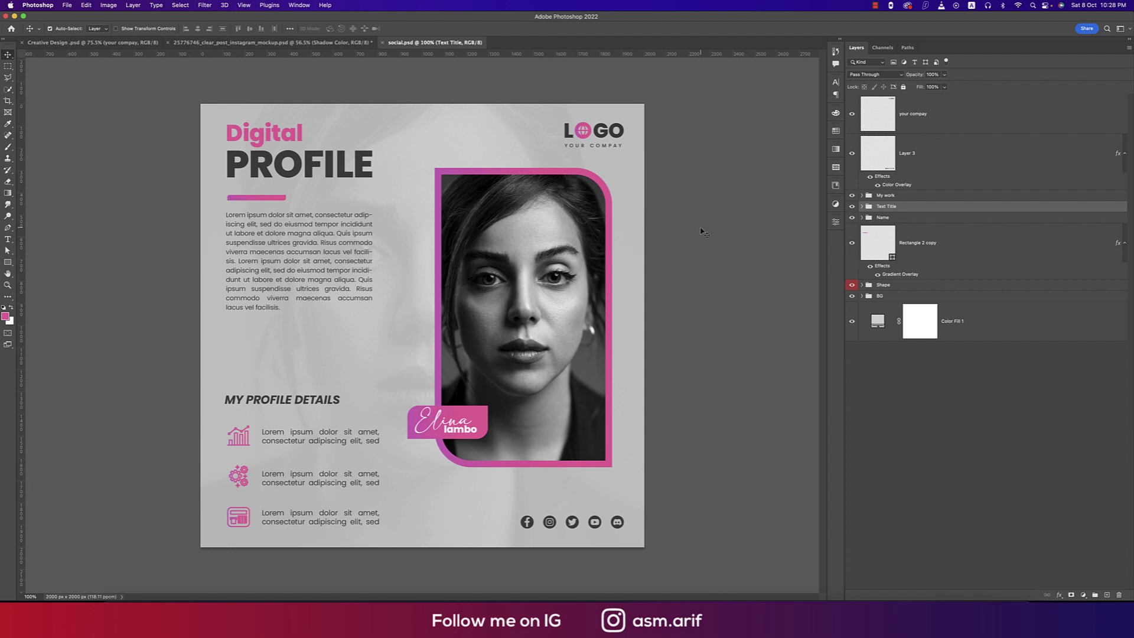
- Nudge the MY PROFILE DETAILS heading slightly down, group the selected layers, then select all layers
left_click(248, 171)
left_click(243, 141, "shift")
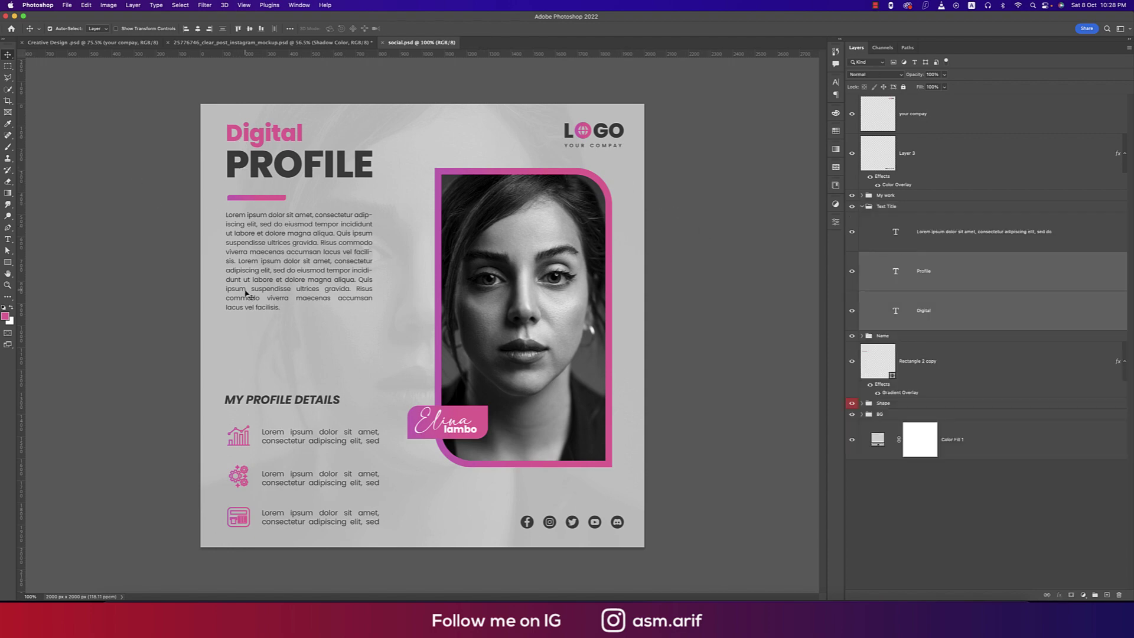
left_click(240, 401)
left_click_drag(243, 402, 243, 403)
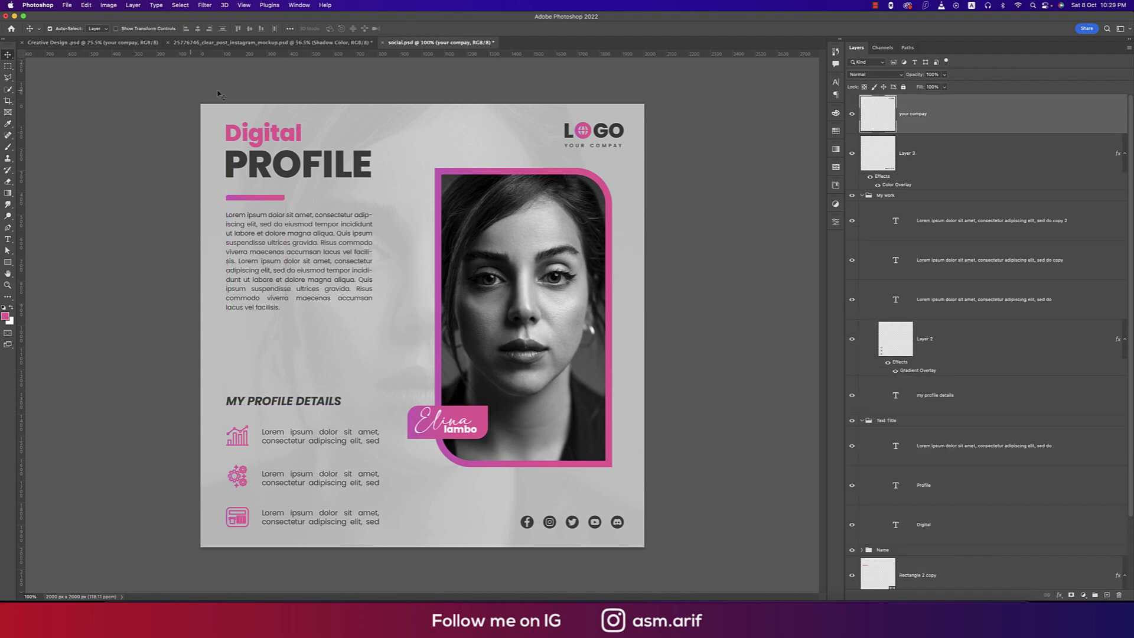
key("super+g")
key("super+a")
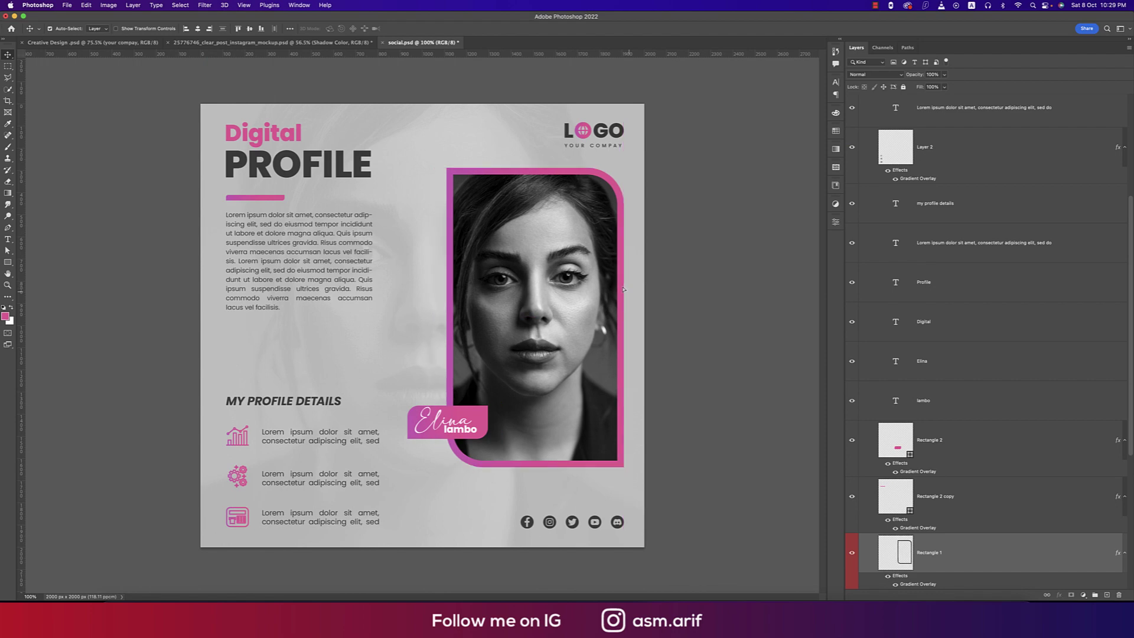